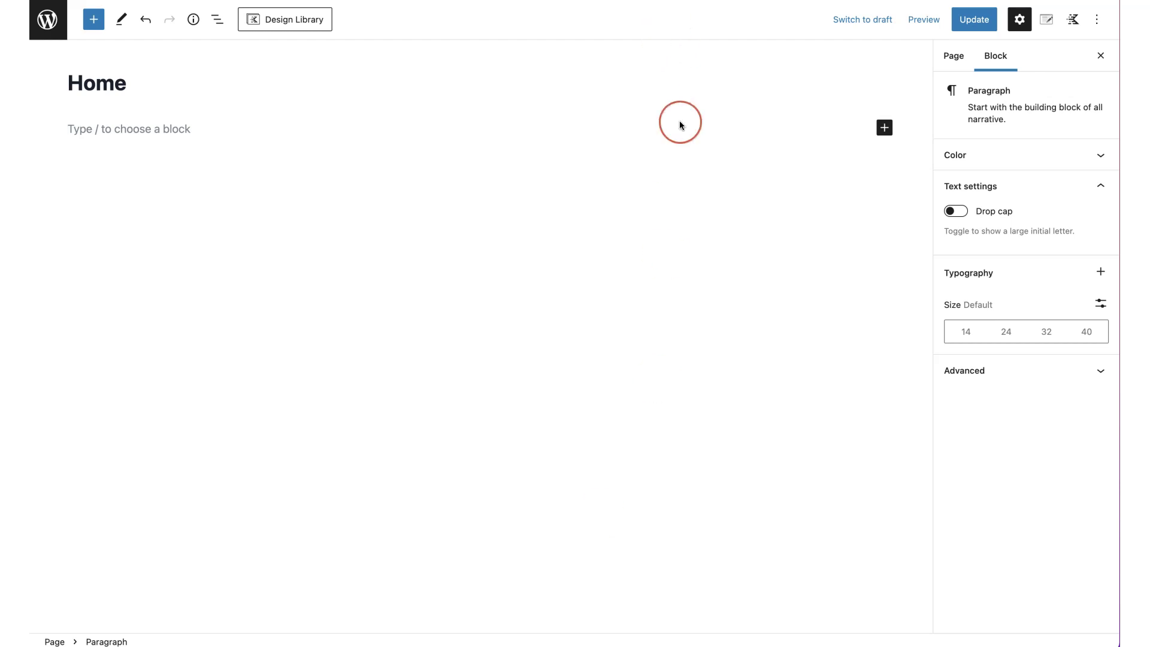
Insert a Kadence Row Layout block into the empty Home page
left_click(918, 110)
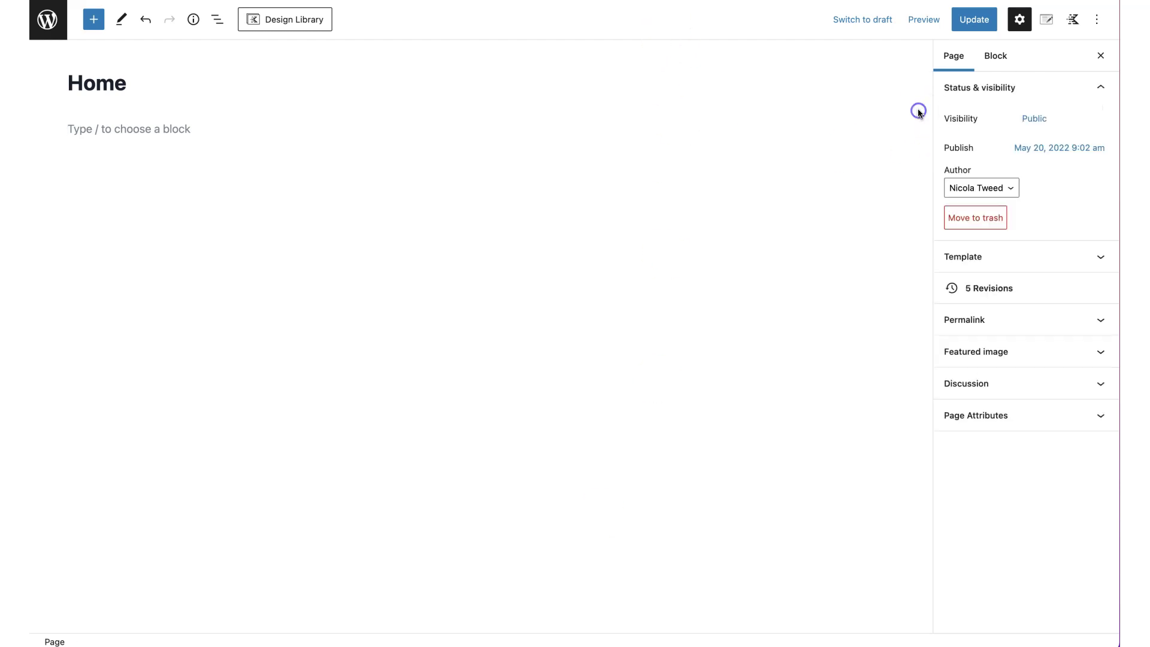
left_click(169, 130)
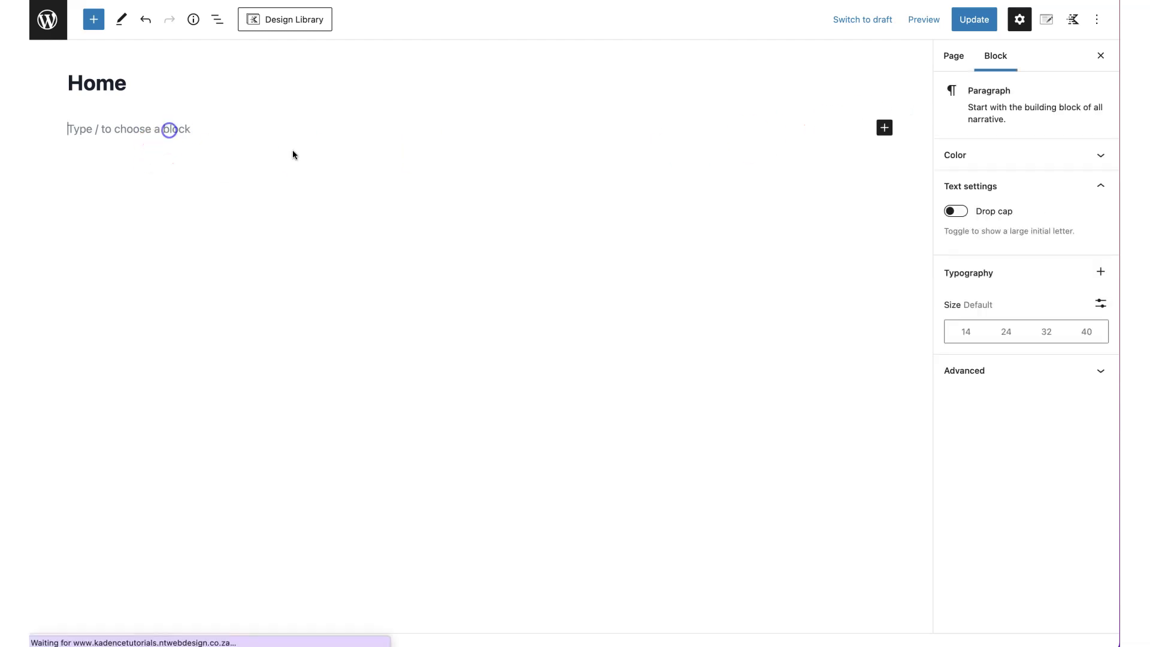
left_click(885, 128)
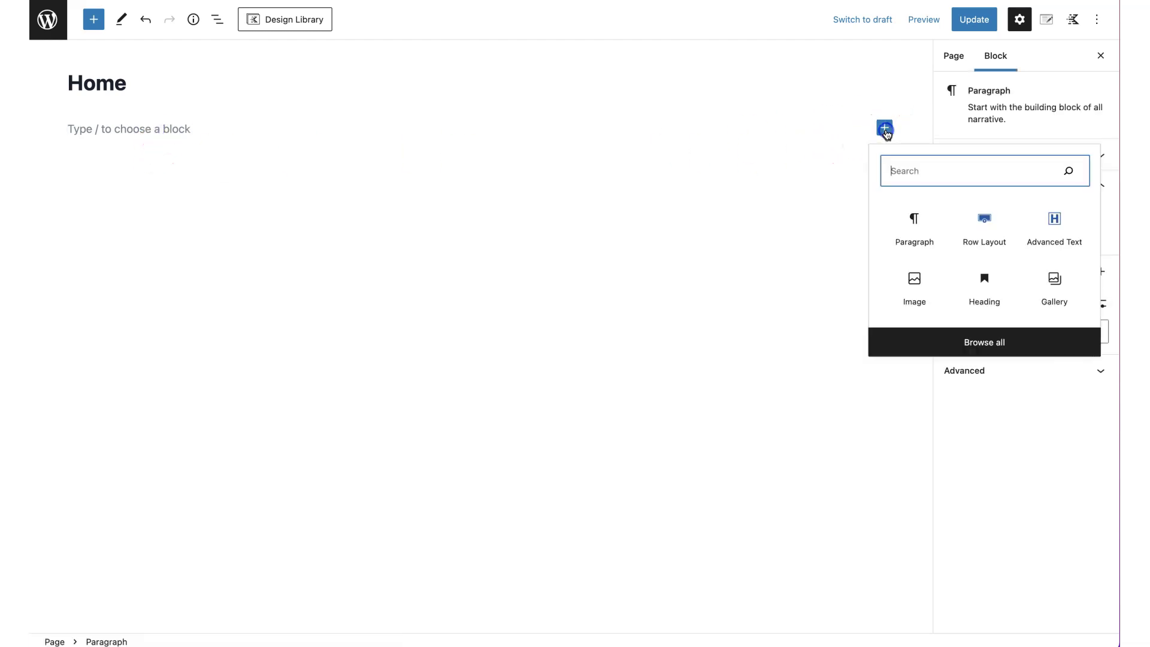
left_click(95, 23)
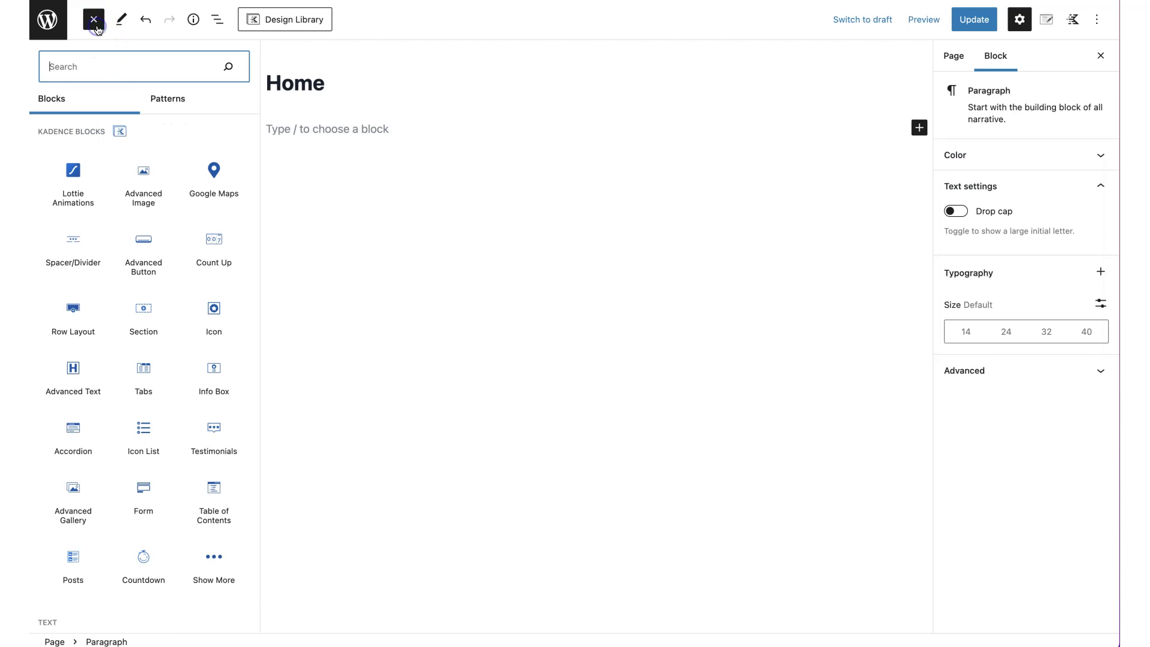
left_click(72, 309)
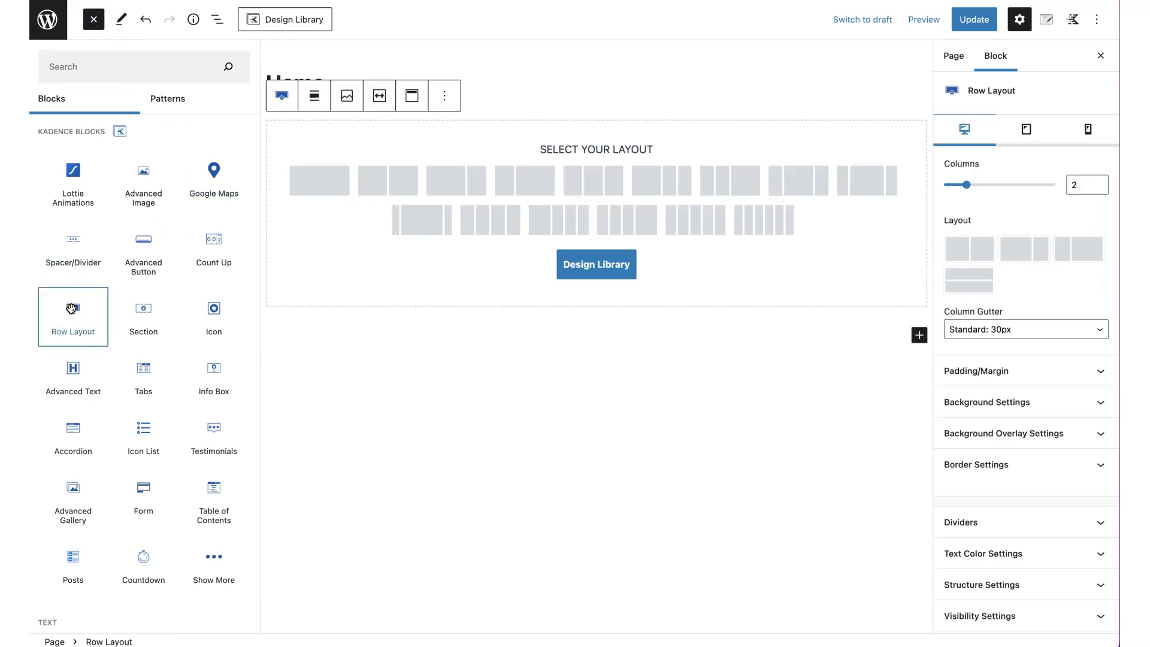
left_click(527, 68)
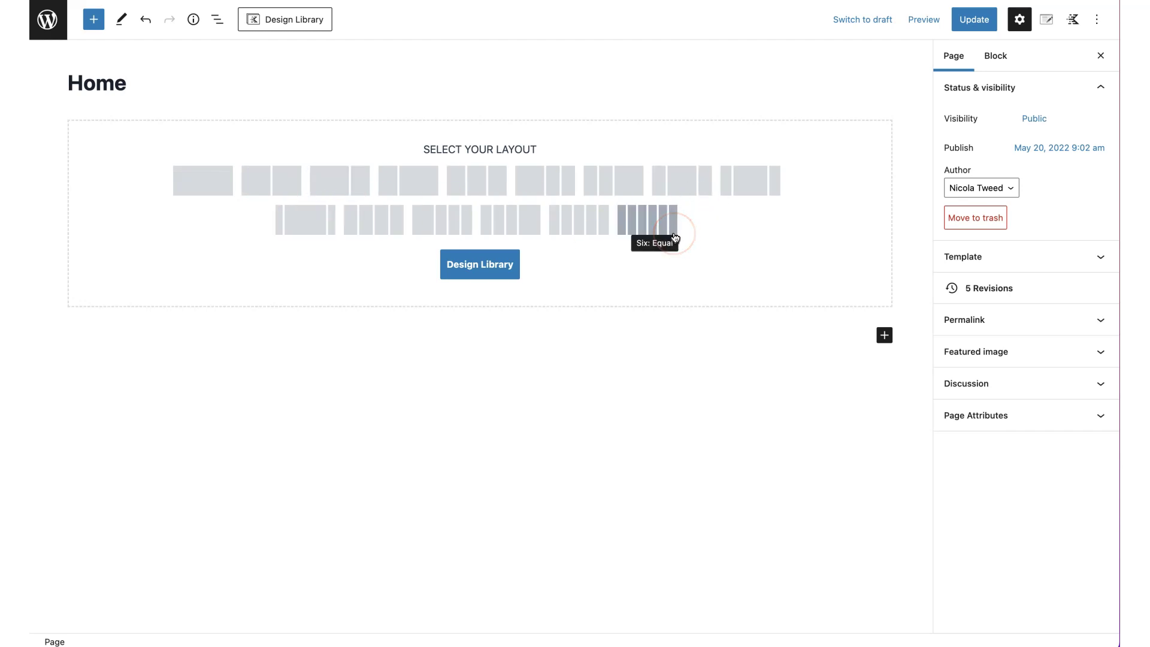
Browse the sections and starter packs in the row block's Design Library and close it without importing anything
left_click(488, 268)
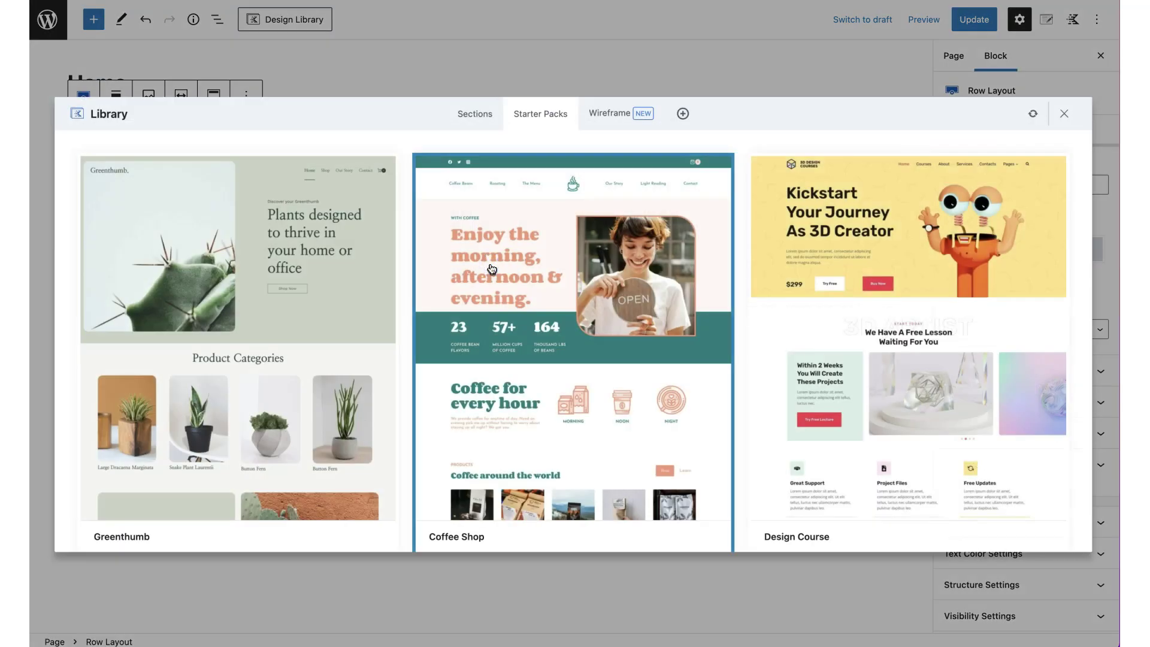
left_click(473, 119)
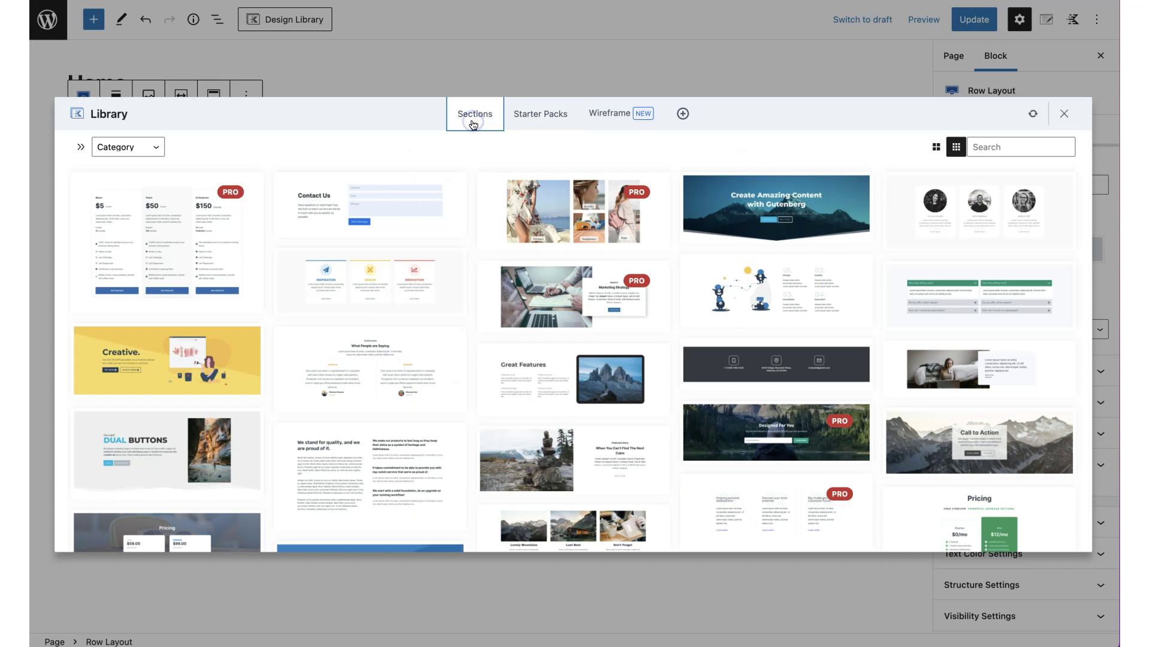
left_click(467, 138)
left_click(552, 117)
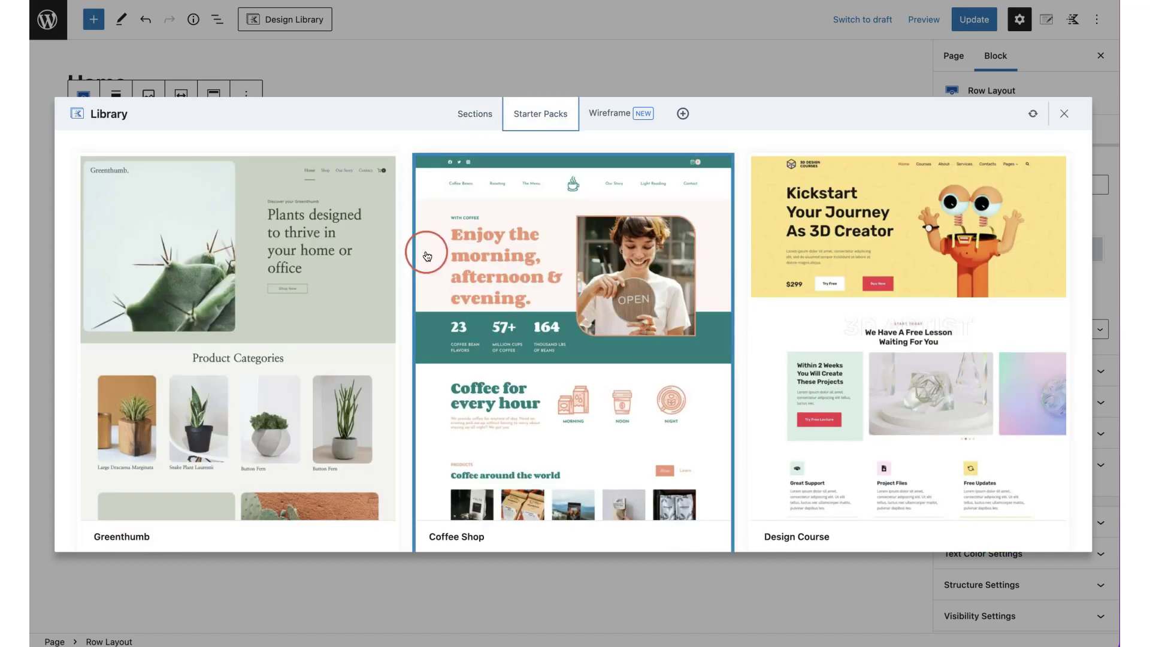
left_click(1065, 115)
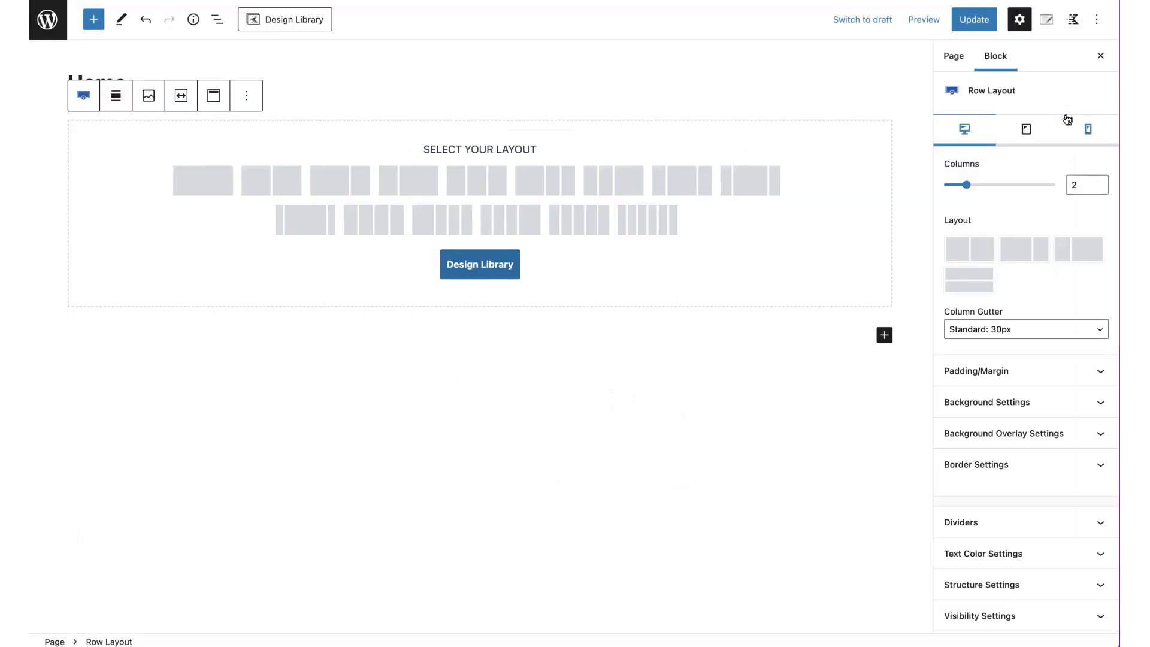
Start the row with the single-column layout, raise it to 3 columns and reduce it to 2
left_click(201, 189)
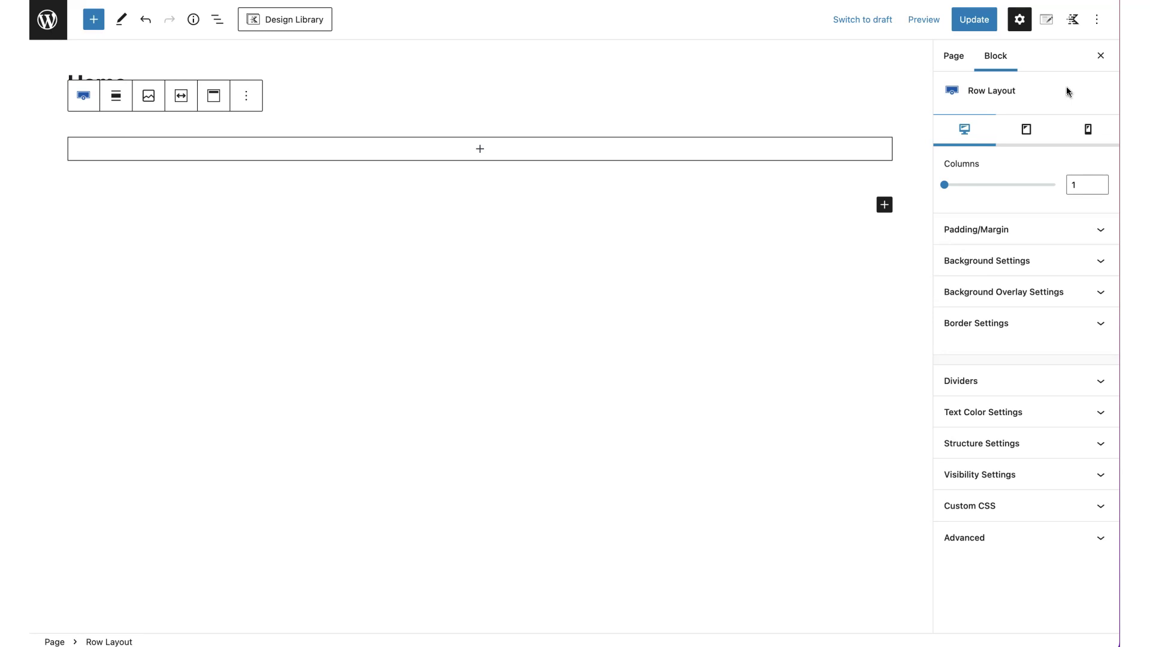
left_click(946, 186)
left_click_drag(946, 190, 979, 190)
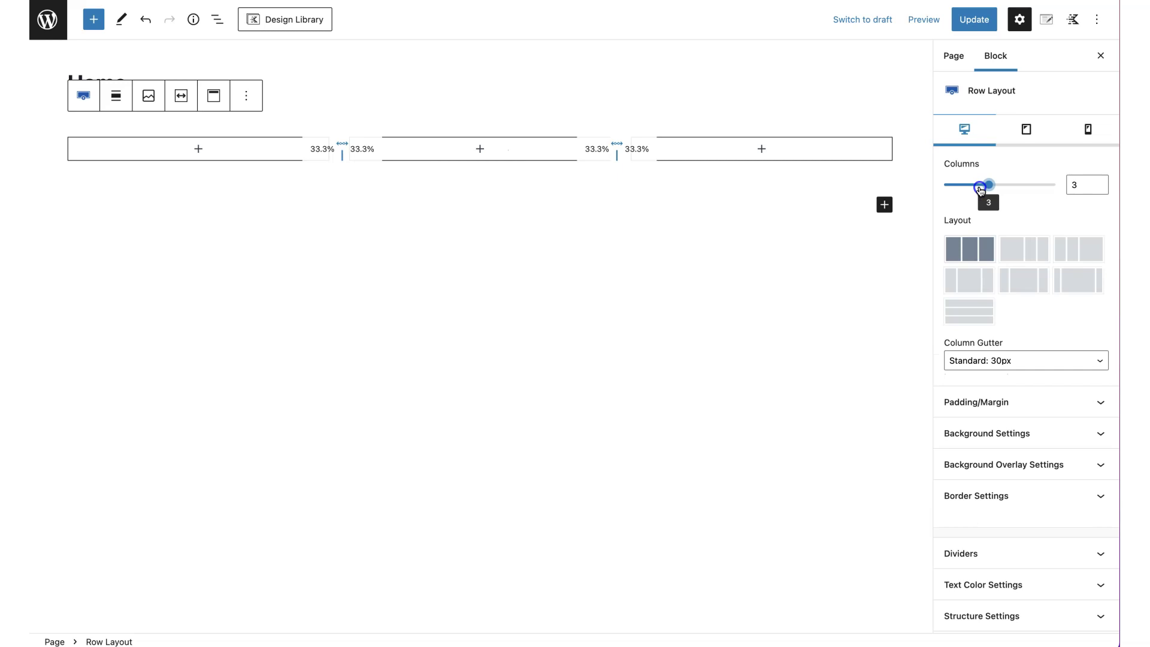
left_click_drag(980, 190, 973, 189)
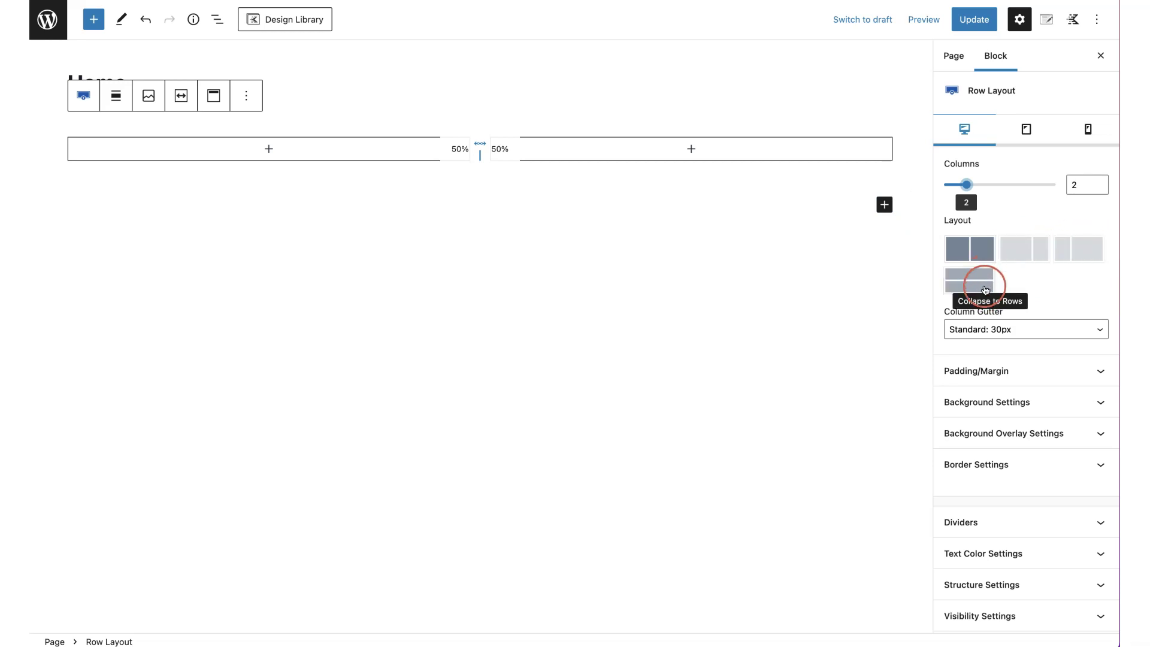
Set the row to 4 equal columns, keeping the column gutter at Standard: 30px
mouse_move(966, 185)
left_mouse_down()
mouse_move(1047, 191)
mouse_move(1008, 190)
left_mouse_up()
left_click(971, 248)
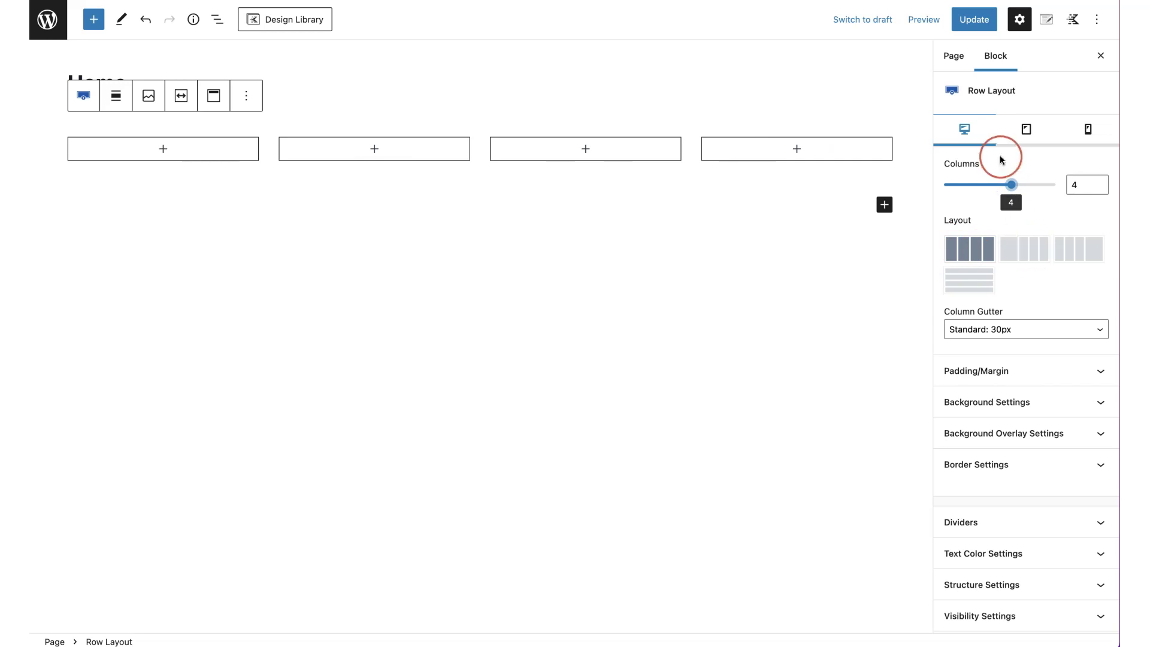
left_click(999, 171)
left_click(997, 174)
left_click(1011, 333)
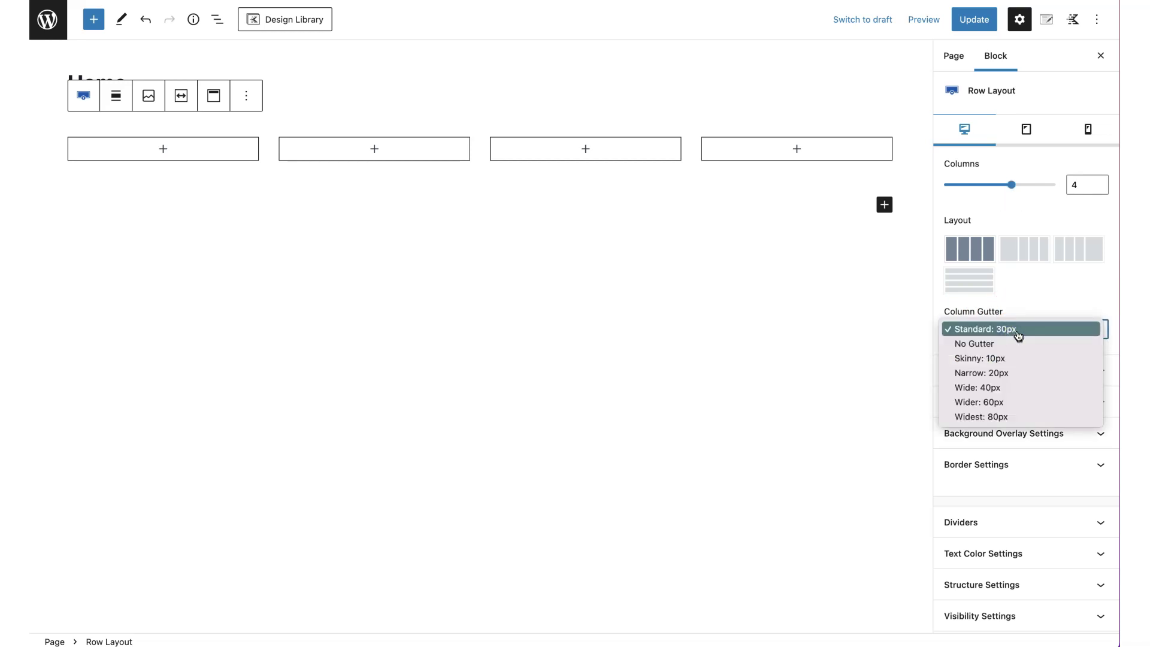
mouse_move(1018, 336)
left_mouse_down()
mouse_move(991, 358)
mouse_move(994, 344)
mouse_move(1011, 363)
mouse_move(1013, 419)
mouse_move(1032, 290)
mouse_move(994, 109)
mouse_move(970, 128)
mouse_move(973, 117)
mouse_move(958, 118)
mouse_move(980, 142)
mouse_move(1070, 138)
left_mouse_up()
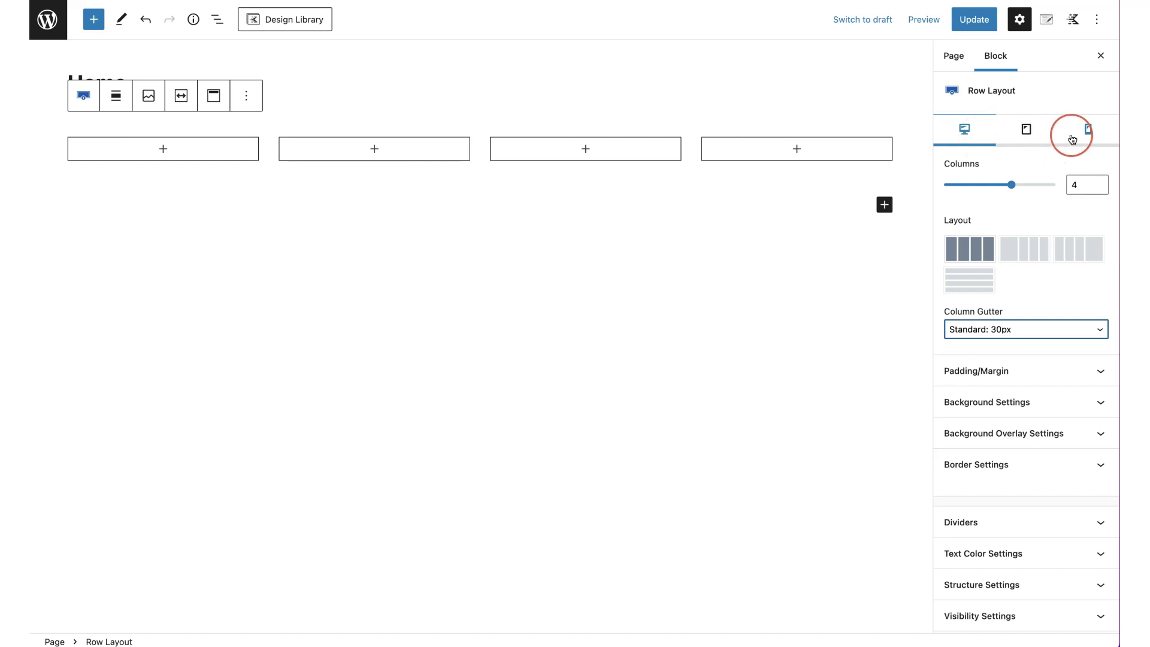
Review the row's layout and spacing options for tablet
left_click(1026, 131)
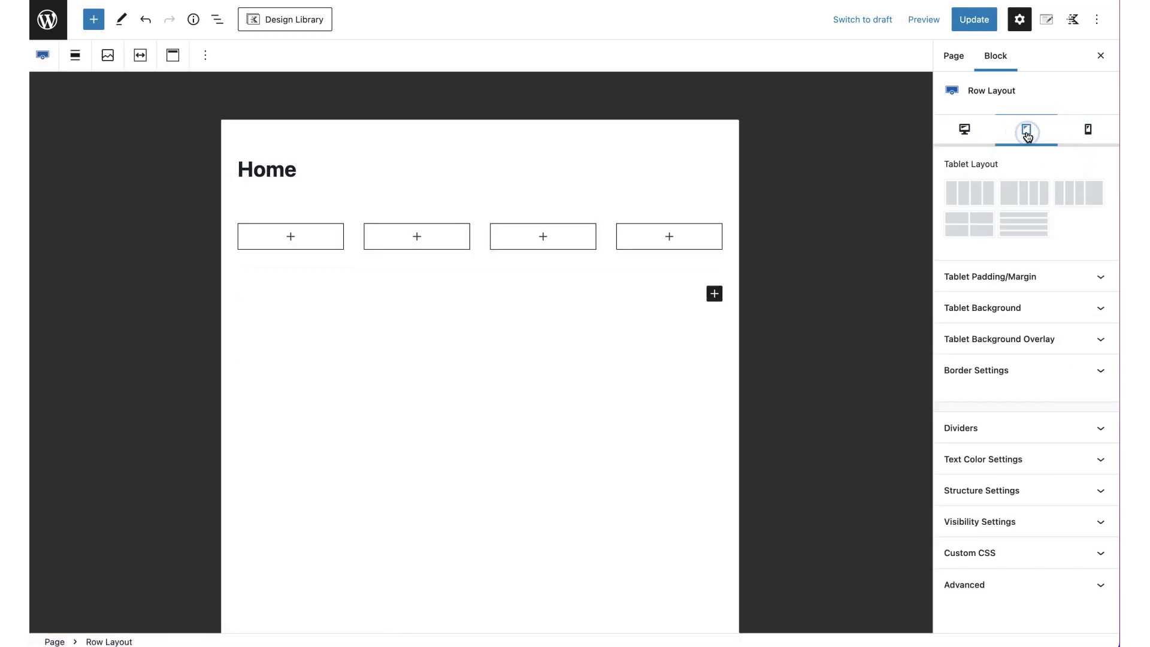
left_click(829, 143)
left_click(1087, 278)
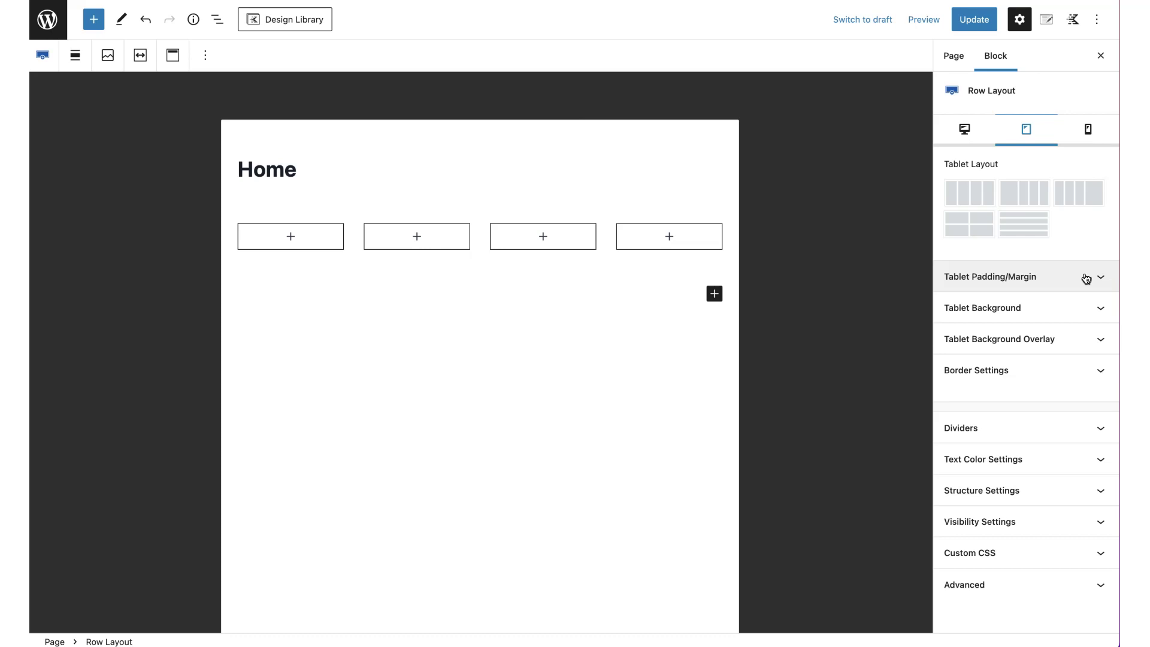
Try the Two Column Grid as the row's mobile layout
left_click(1087, 144)
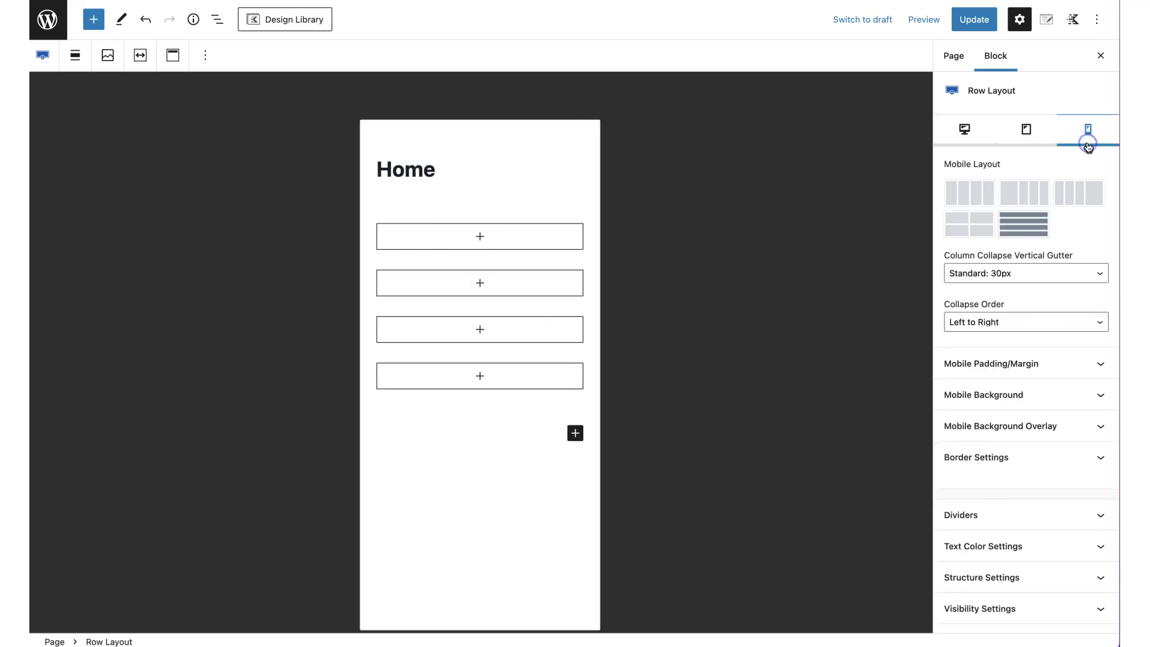
left_click(1019, 280)
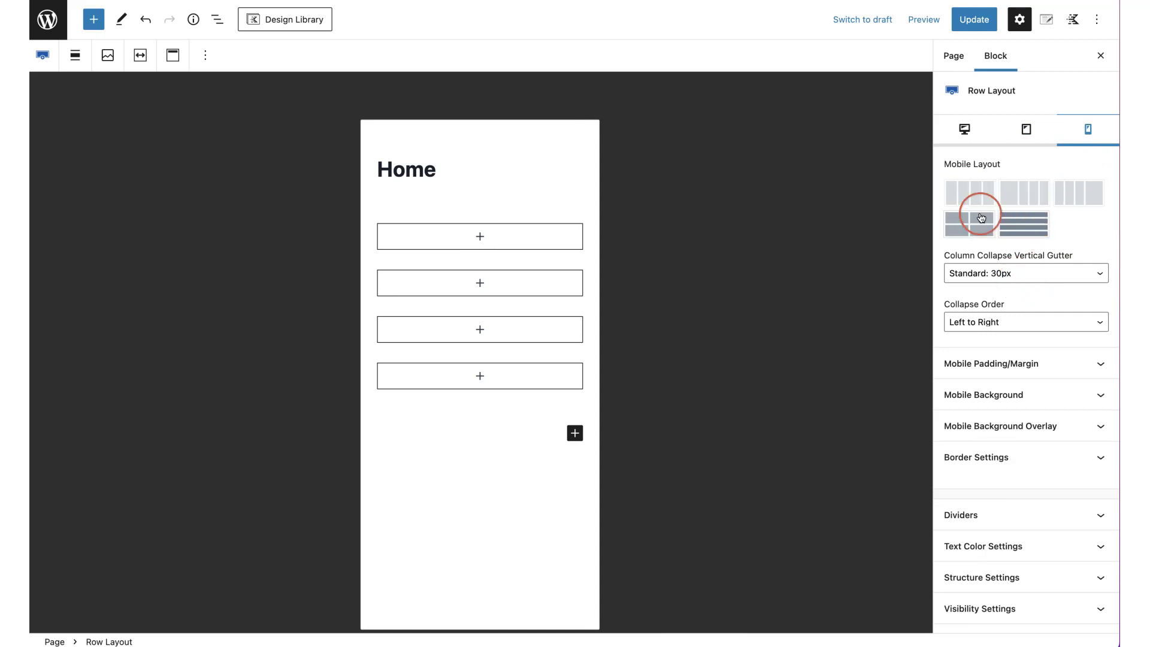
left_click(974, 232)
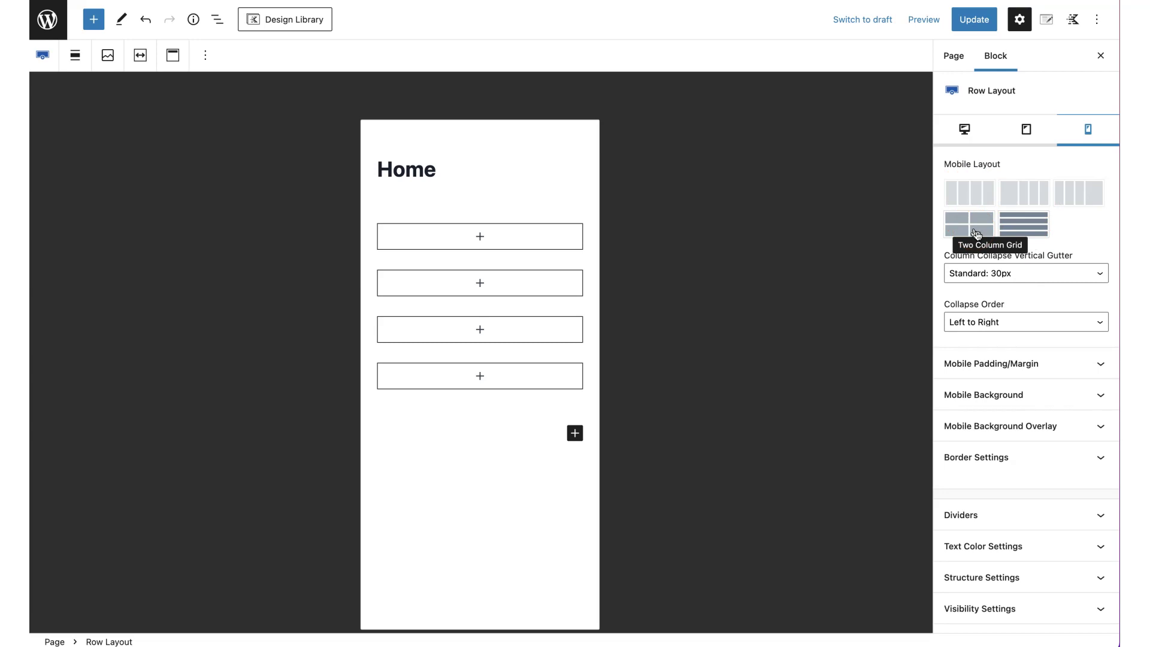
left_click(977, 234)
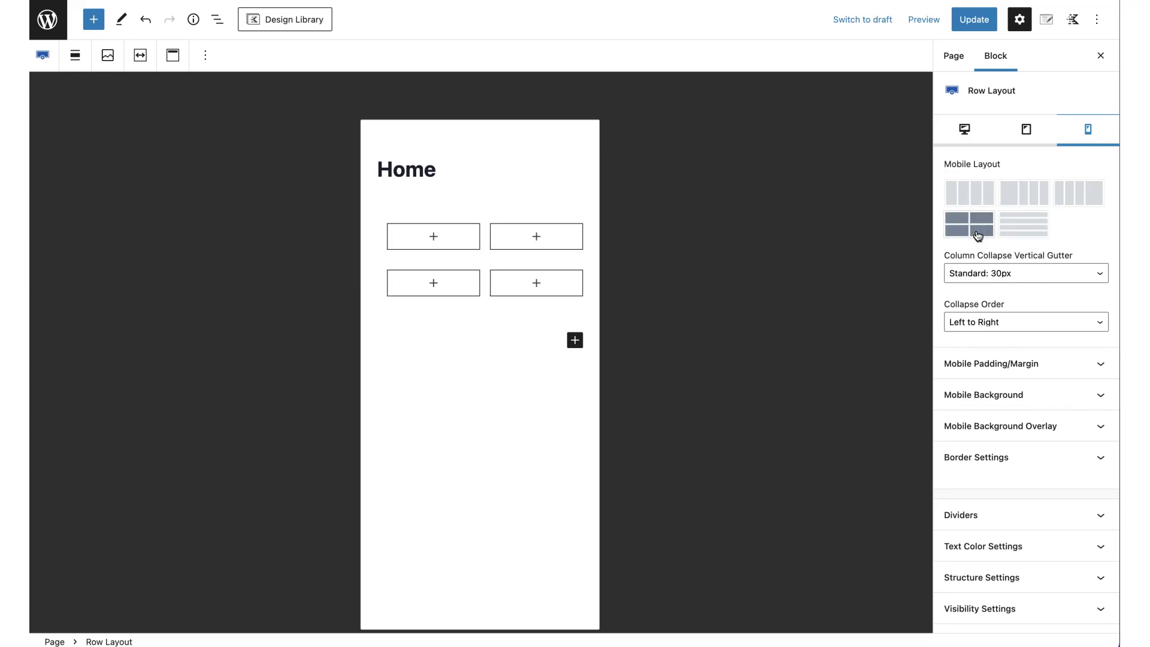
left_click(977, 233)
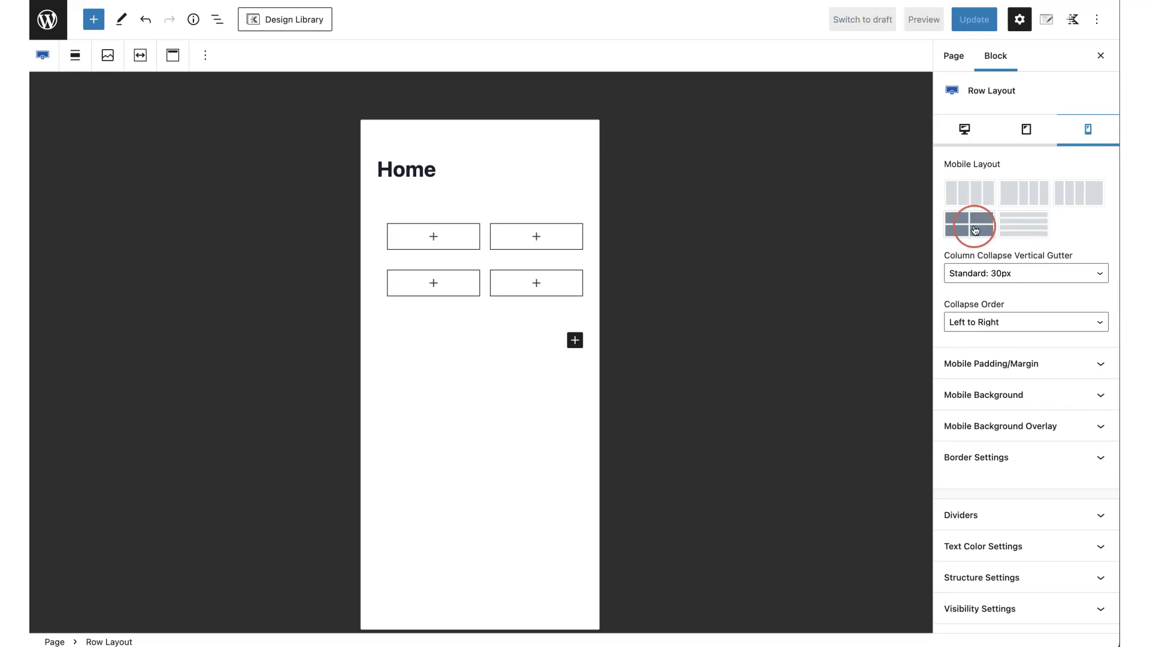
Set the row's mobile layout to collapsed rows and its column collapse vertical gutter to No Gutter
left_click(1023, 230)
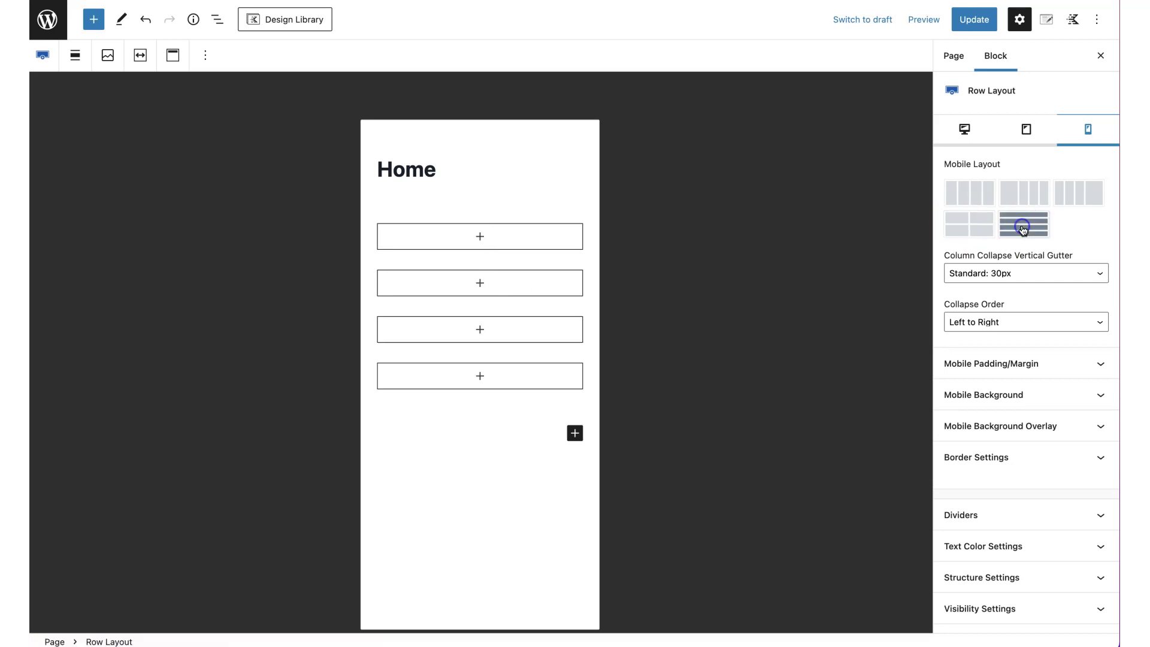
left_click(1017, 273)
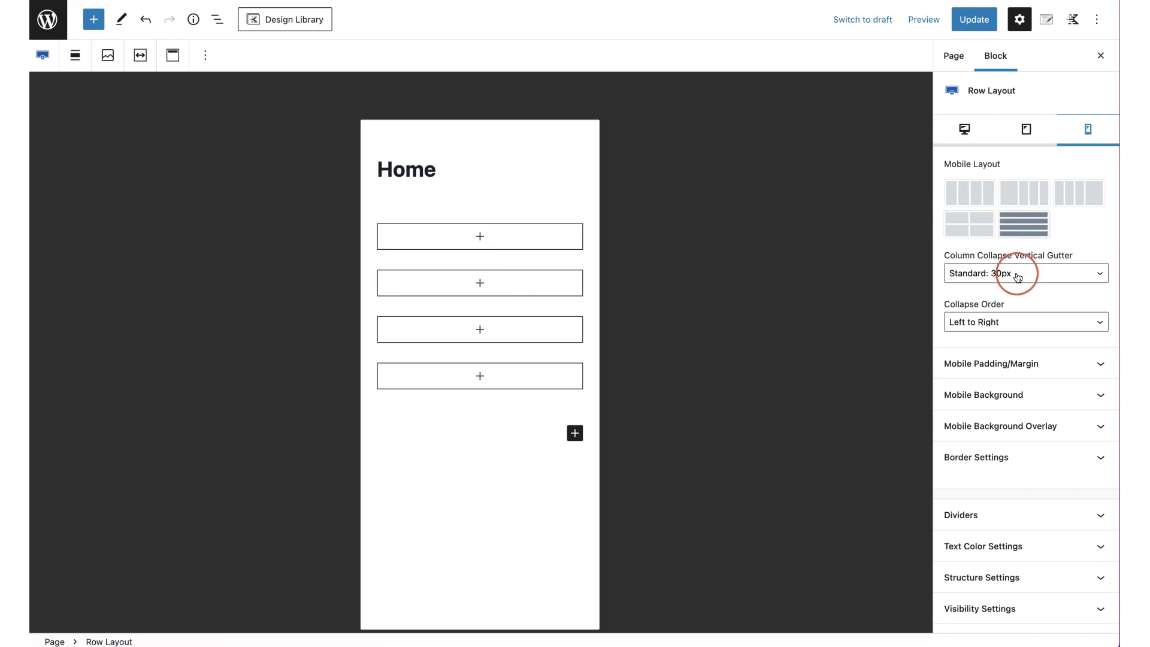
left_click(1029, 289)
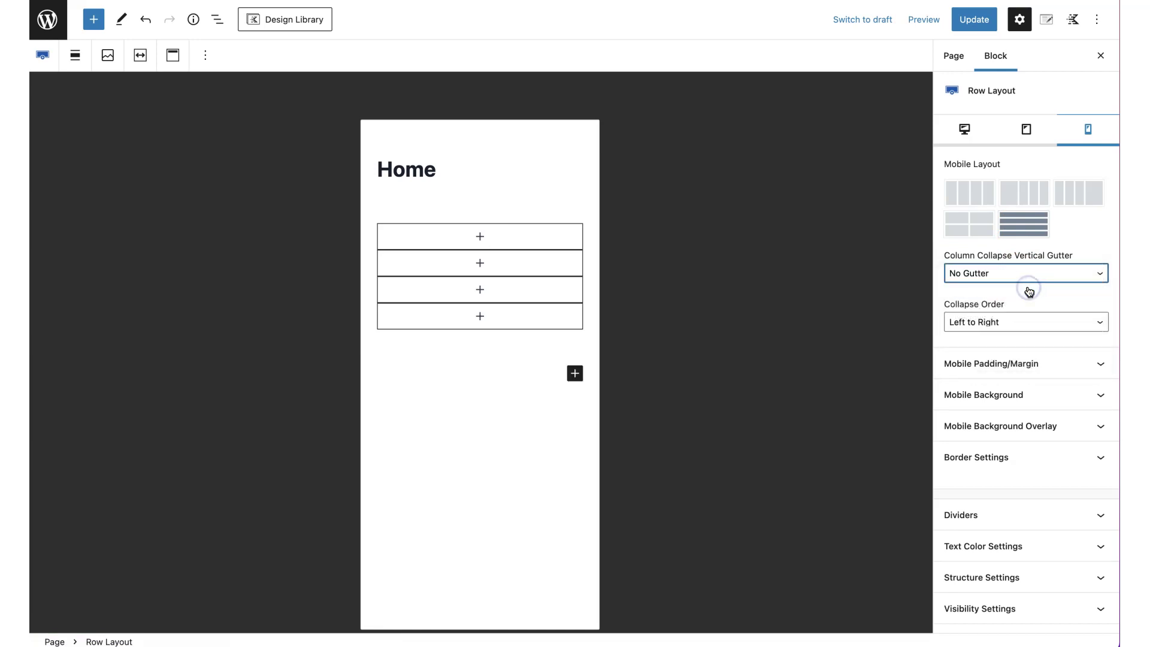
Compare the row's layout and settings across the desktop, tablet and mobile views, ending in the desktop view
left_click(979, 136)
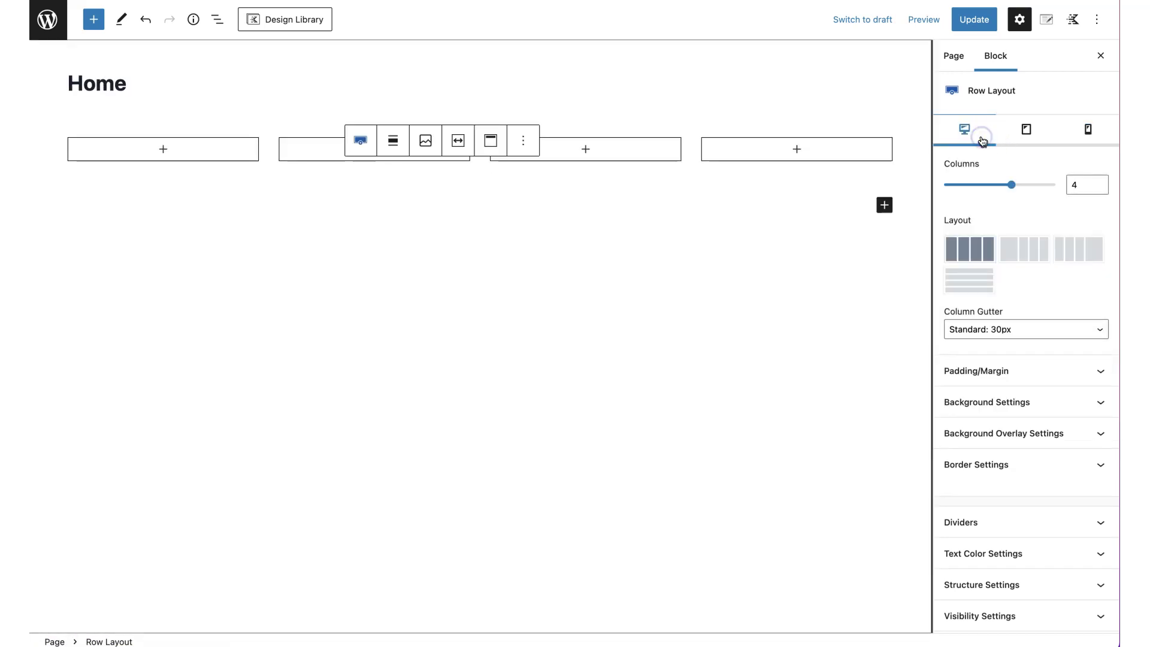
left_click(970, 333)
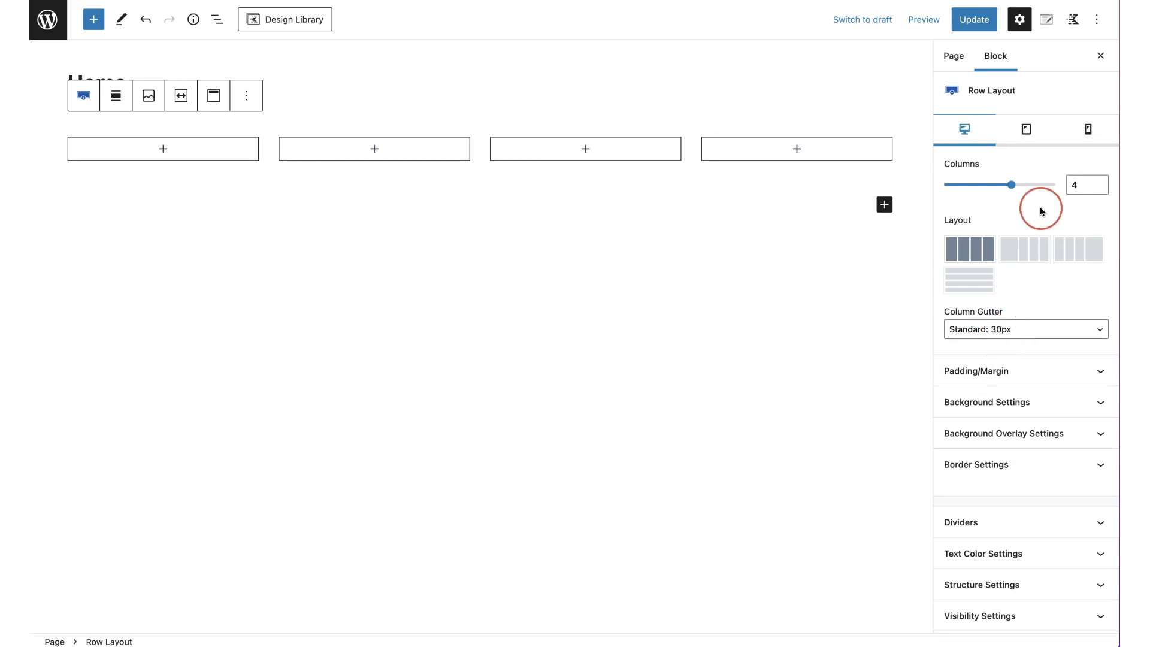
left_click(964, 137)
left_click(1027, 133)
left_click(1029, 136)
left_click(1075, 137)
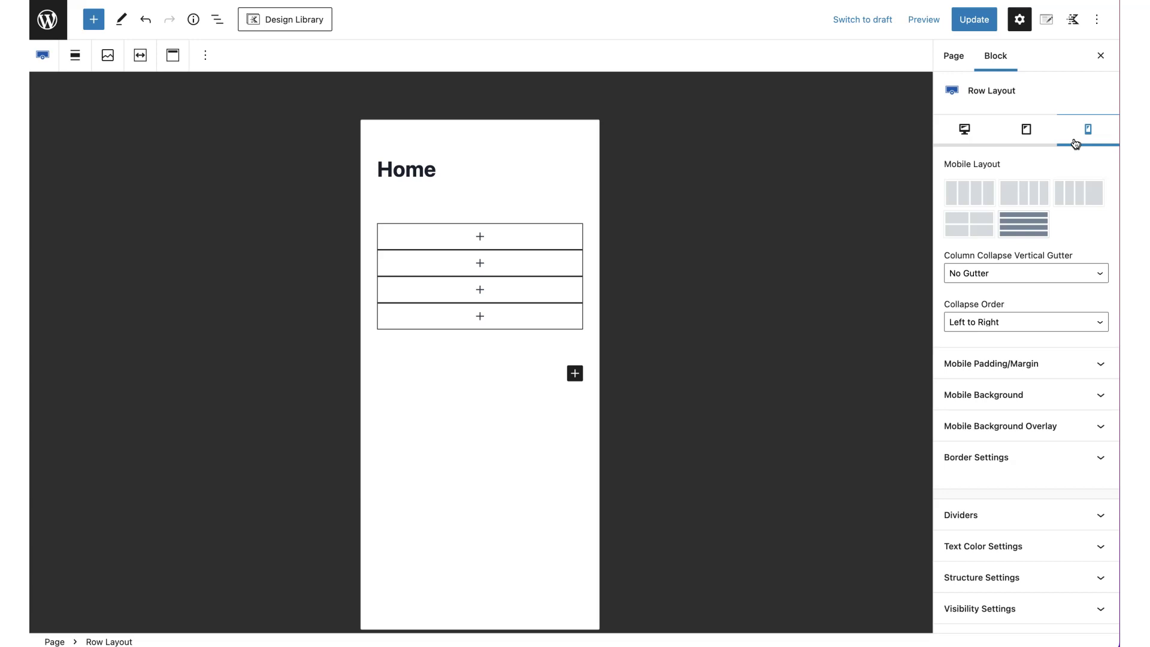
left_click(1031, 134)
left_click(1088, 136)
left_click(967, 131)
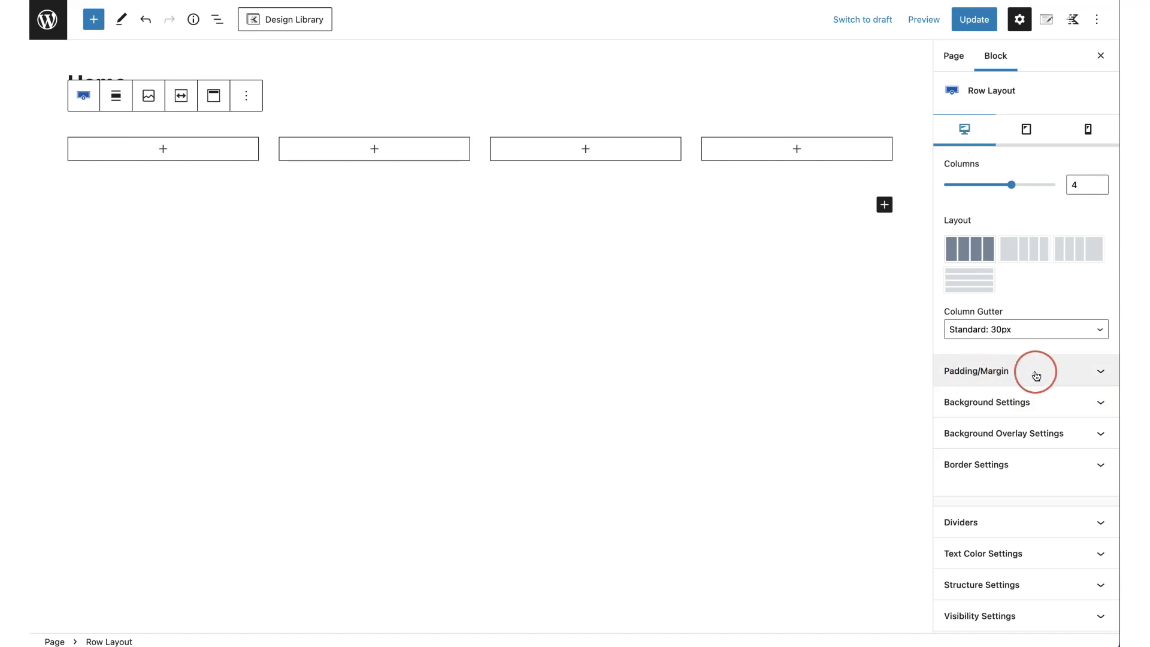
Examine the row's desktop padding and margin settings
left_click(1101, 372)
scroll(1037, 390, "down", 2)
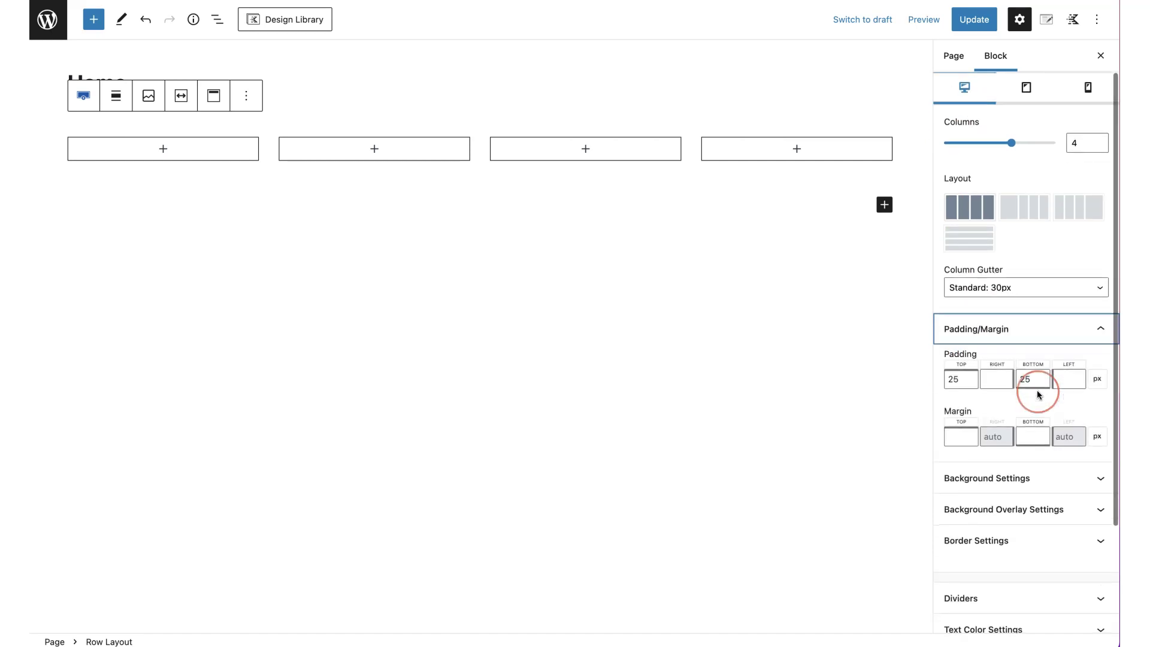
left_click(1028, 351)
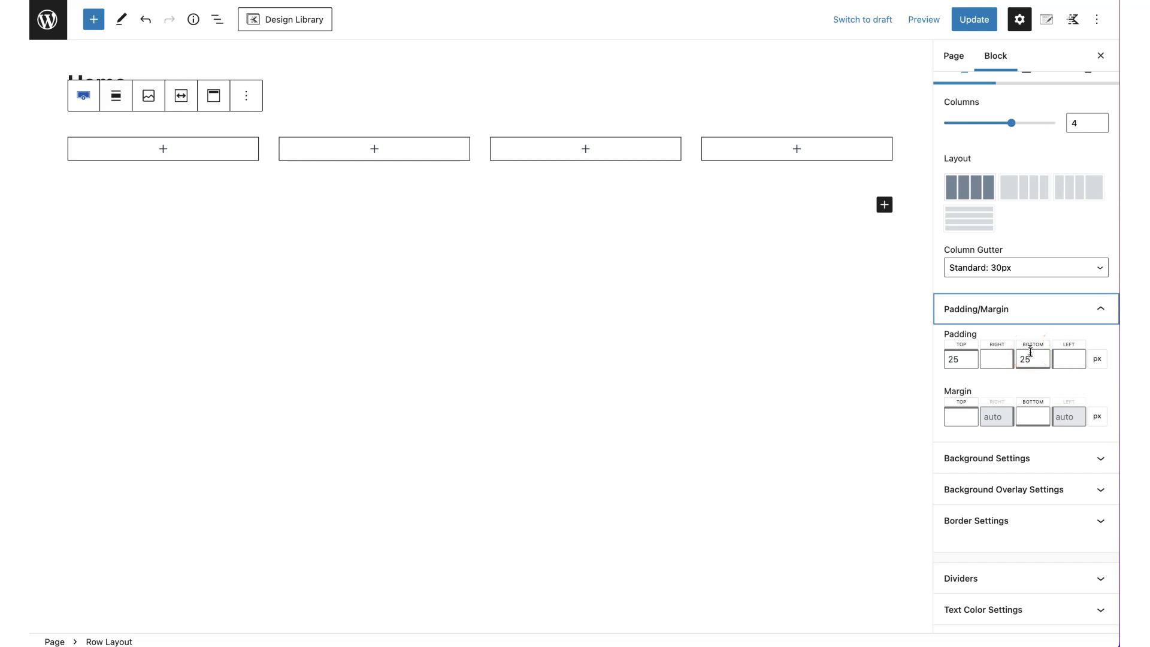
left_click(1047, 460)
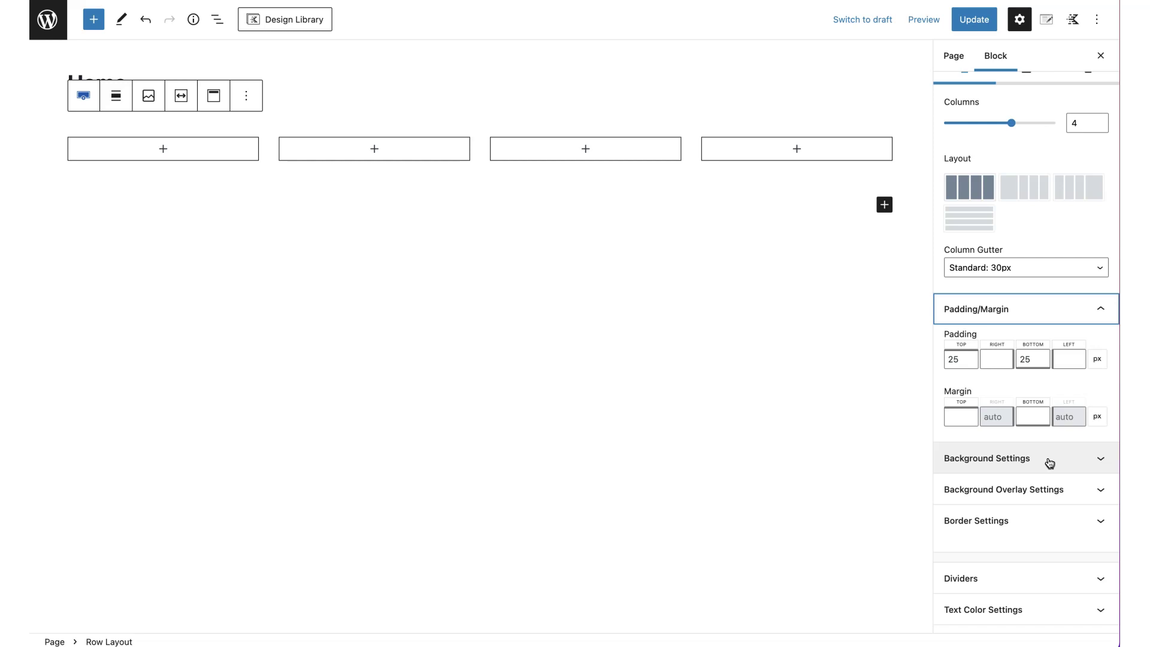
left_click(933, 406)
left_click(959, 416)
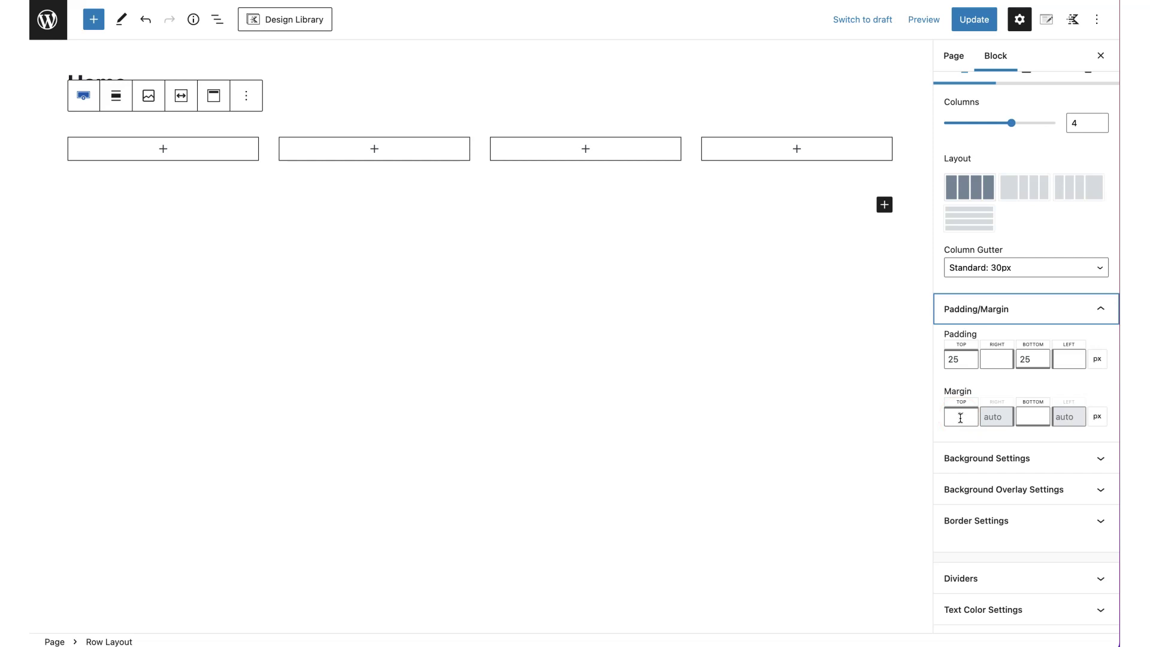
left_click(959, 395)
left_click(1100, 311)
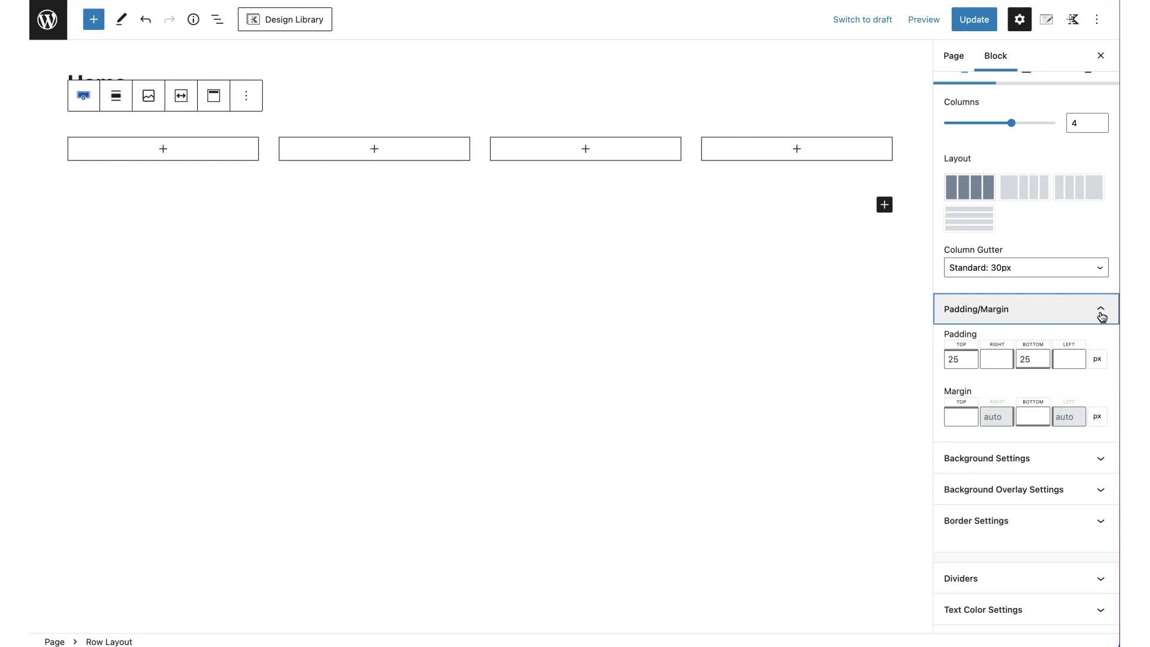
Review the row's padding and margin fields and open its background settings
left_click(994, 355)
left_click(996, 400)
scroll(1018, 419, "down", 1)
left_click(1096, 409)
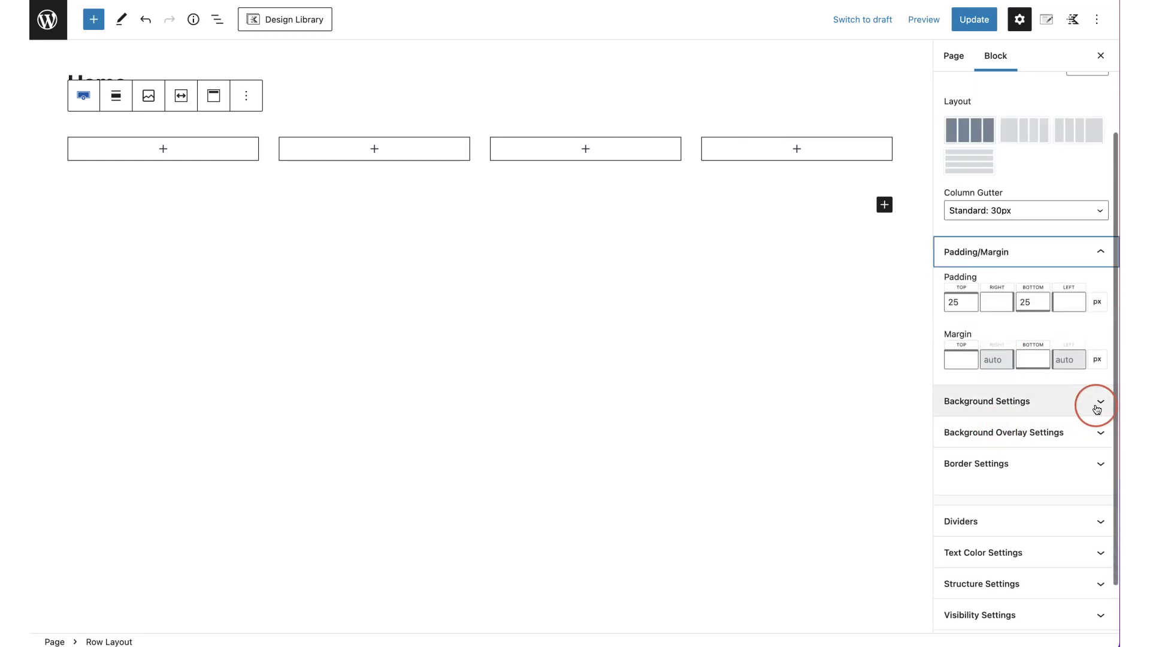
left_click(1097, 407)
scroll(1083, 455, "down", 2)
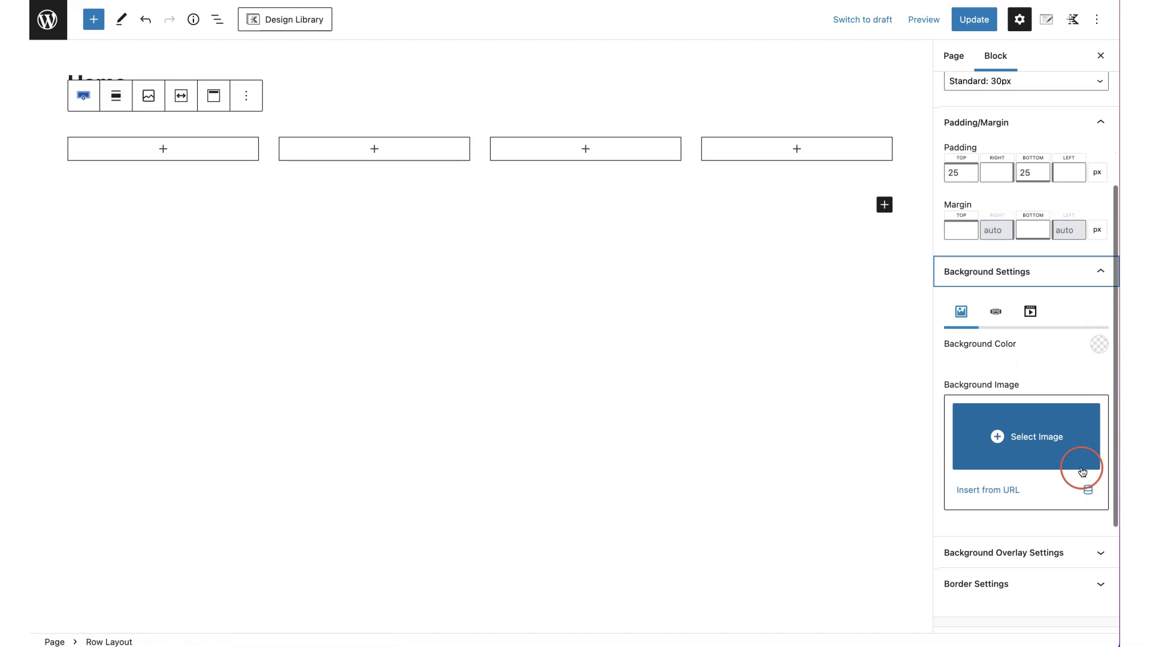
scroll(1082, 467, "down", 1)
left_click(1076, 334)
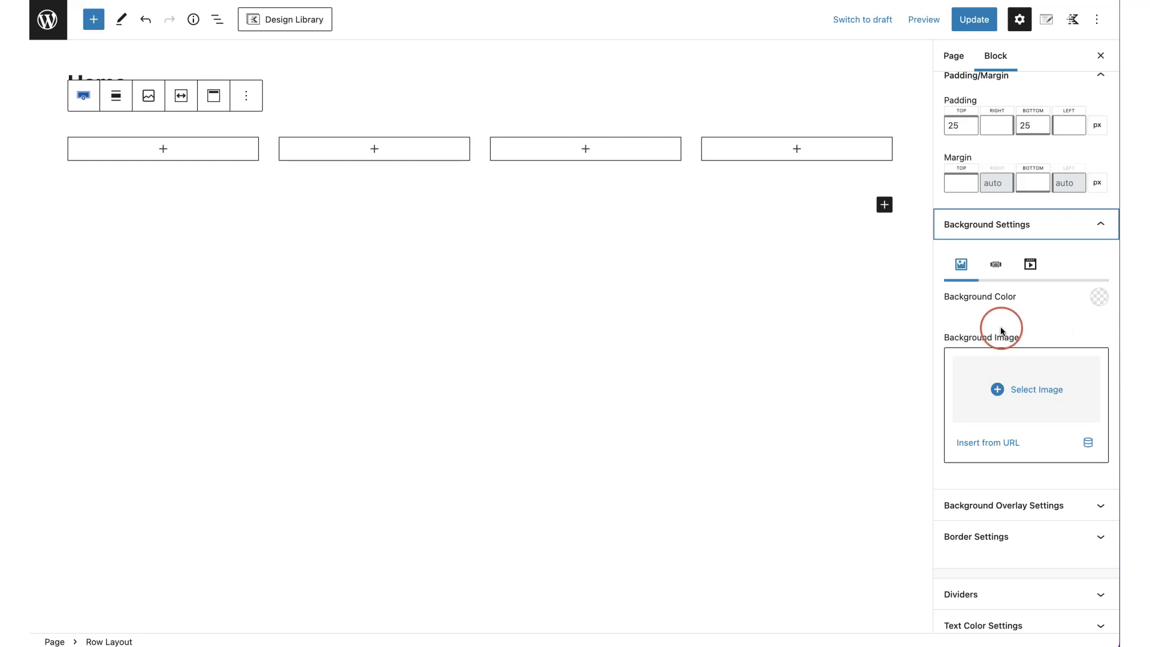
Try a red background color on the row and reset it
left_click(1100, 297)
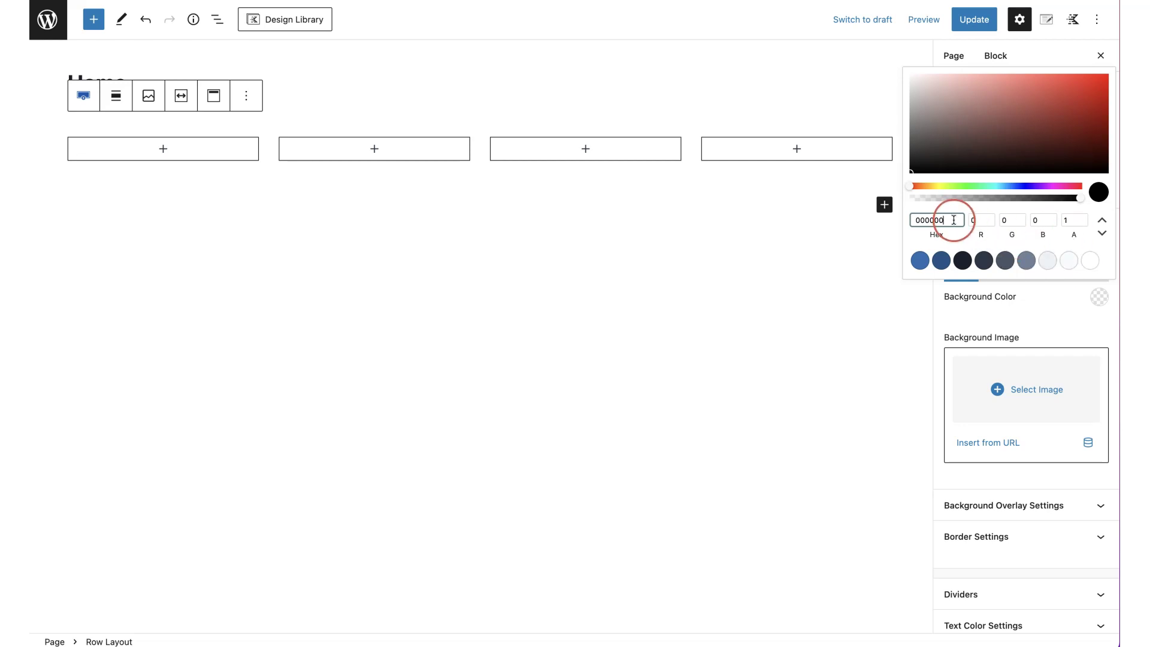
left_click_drag(950, 154, 1072, 94)
left_click(1046, 314)
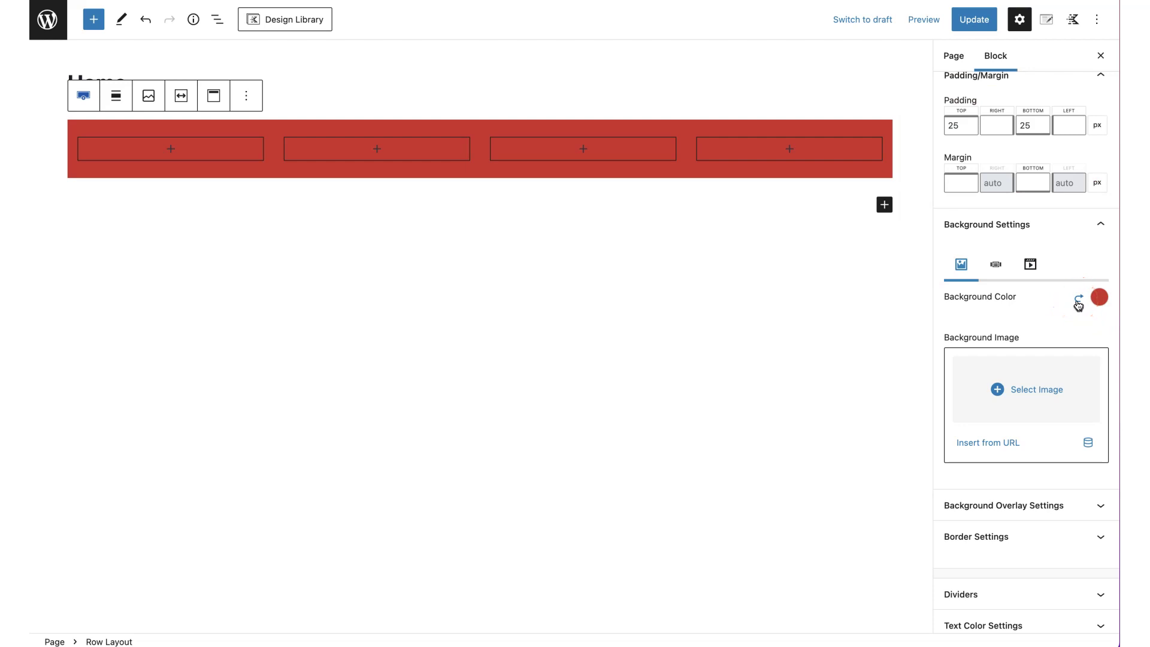
left_click(1078, 302)
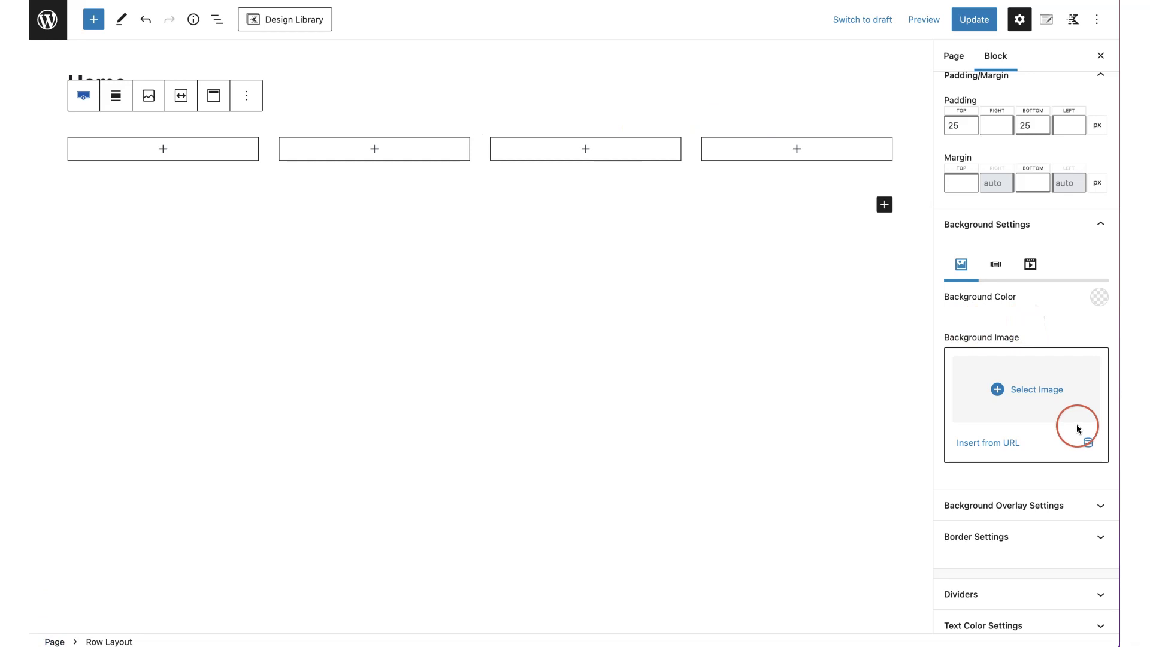
Set the lemon slices picture from the media library as the row's background image
left_click(1048, 348)
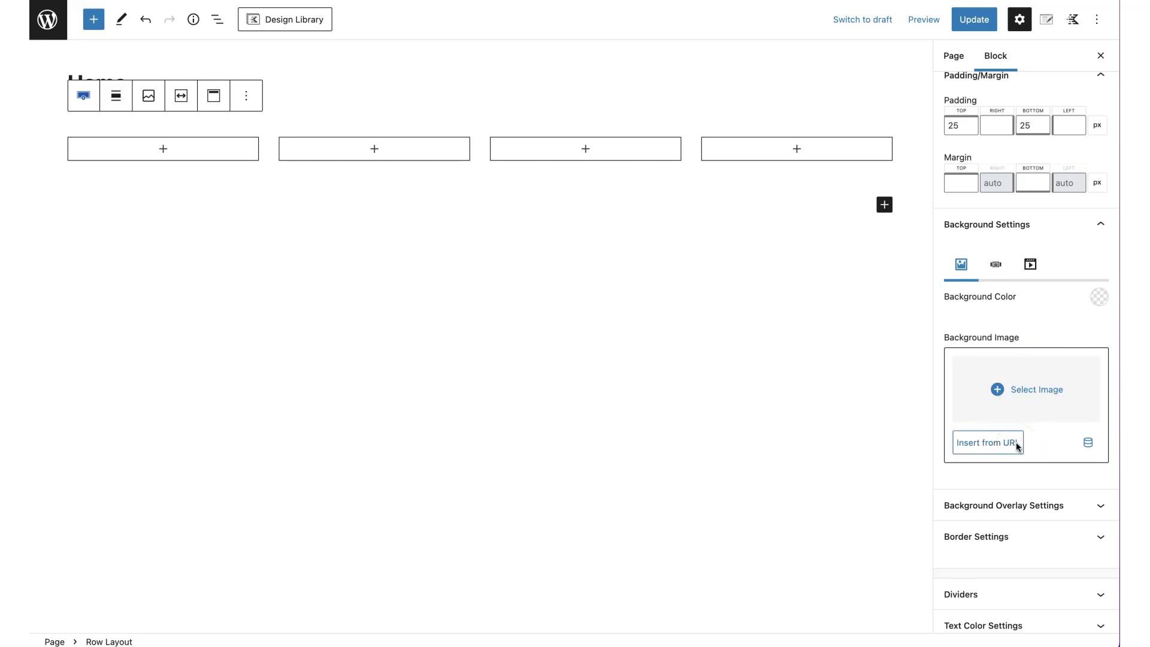
left_click(1050, 400)
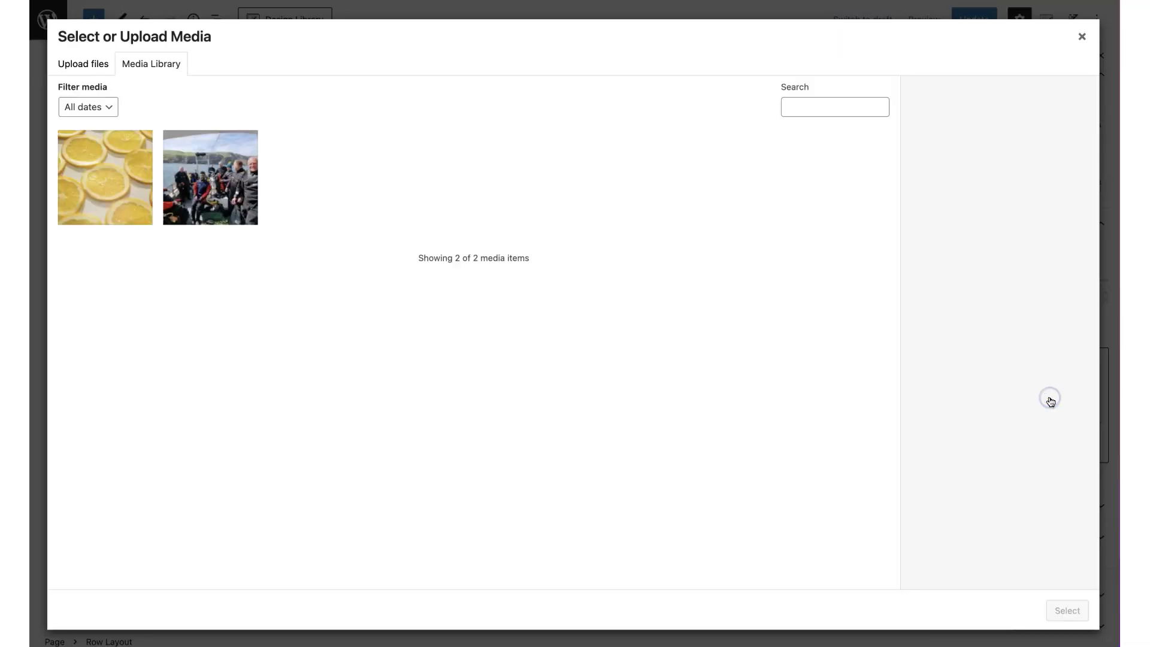
left_click(117, 178)
left_click(1068, 611)
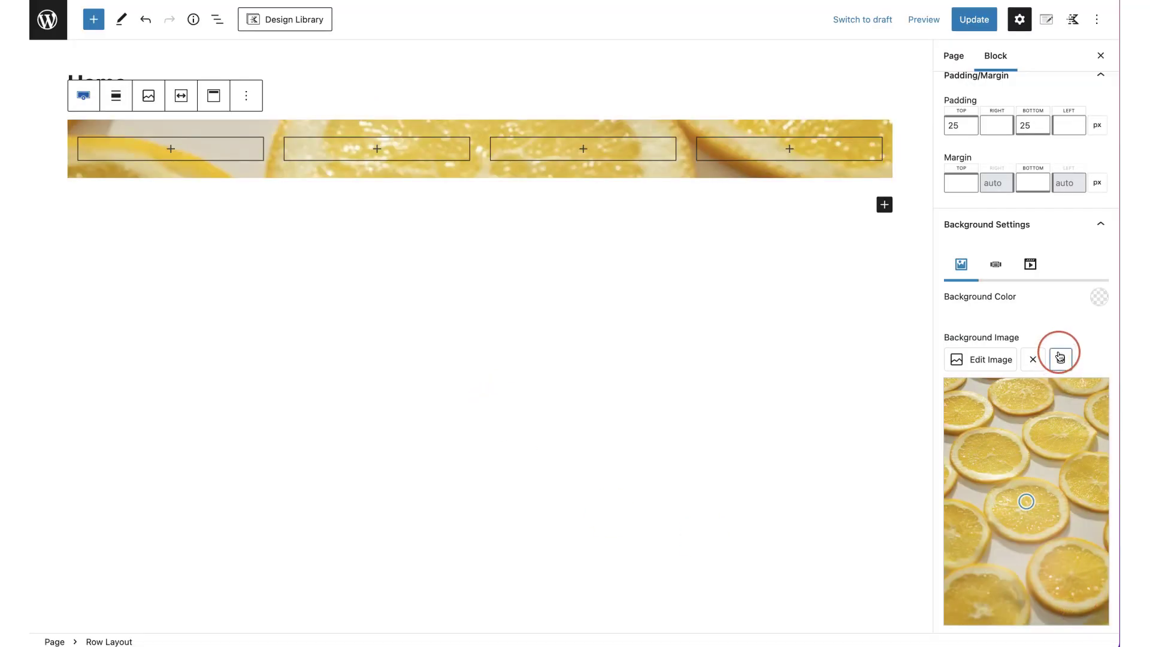
Move the background image's focal point to about 78% left and 39% top
scroll(1098, 347, "down", 5)
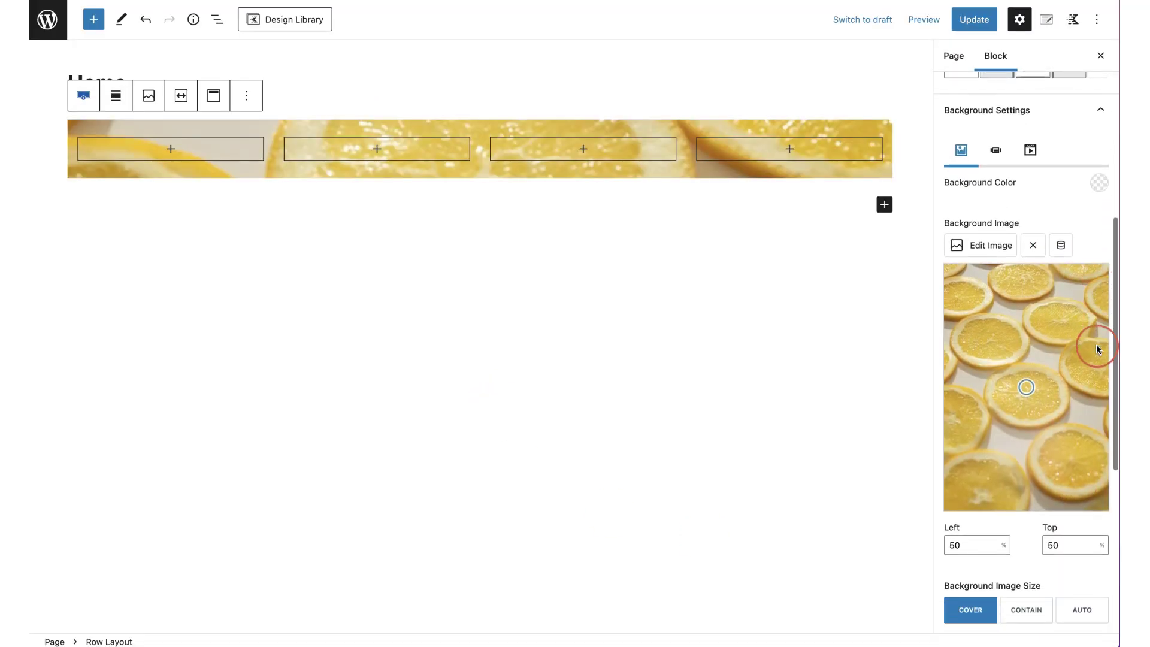
scroll(1098, 350, "down", 3)
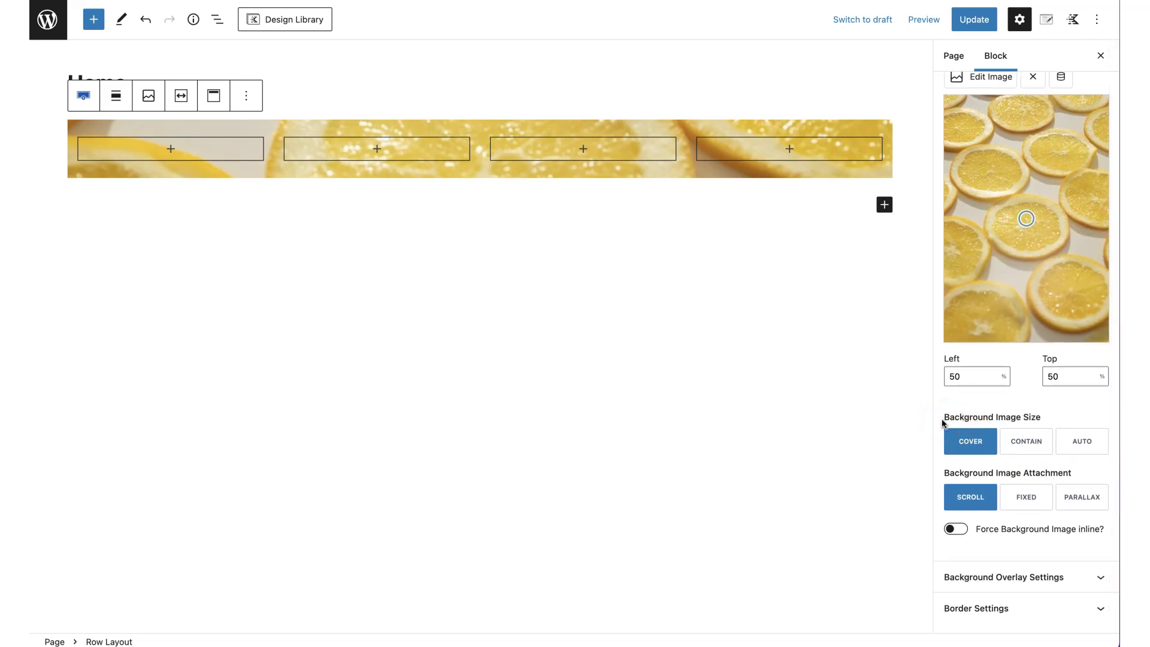
scroll(1024, 412, "up", 1)
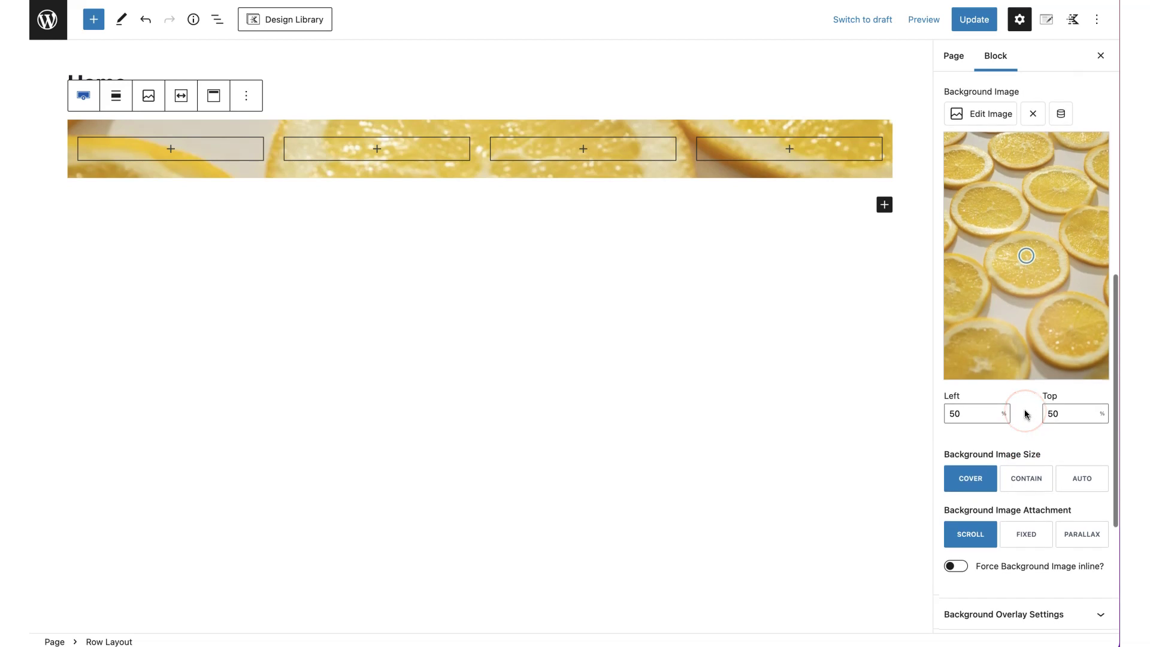
scroll(1024, 412, "up", 1)
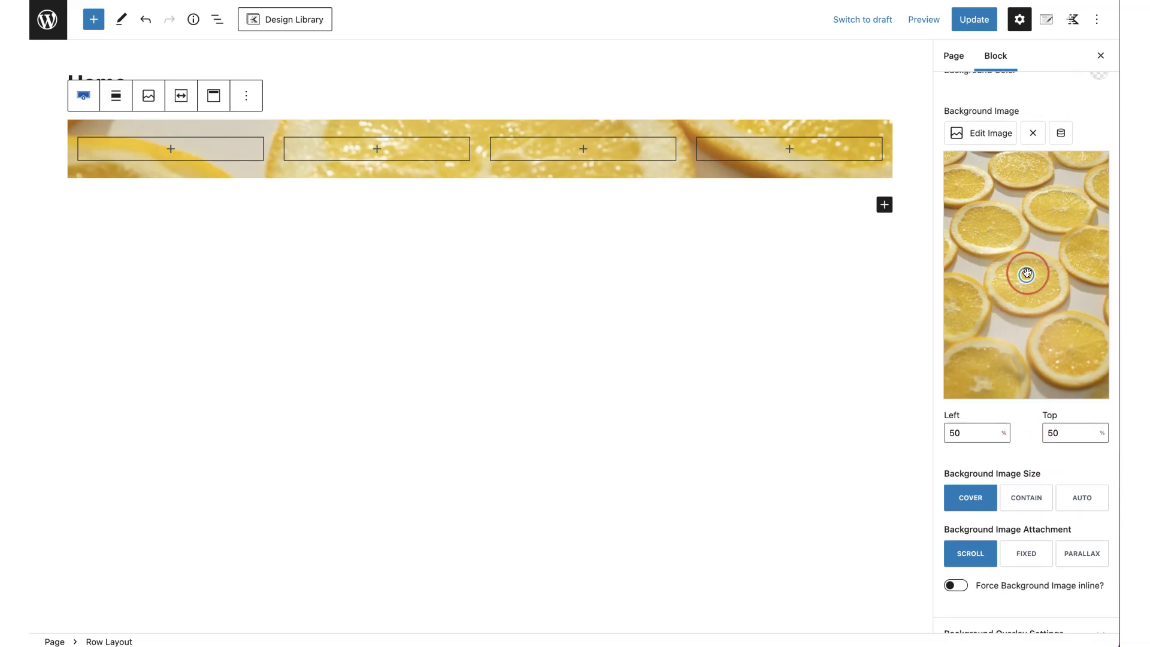
left_click_drag(1027, 274, 1072, 248)
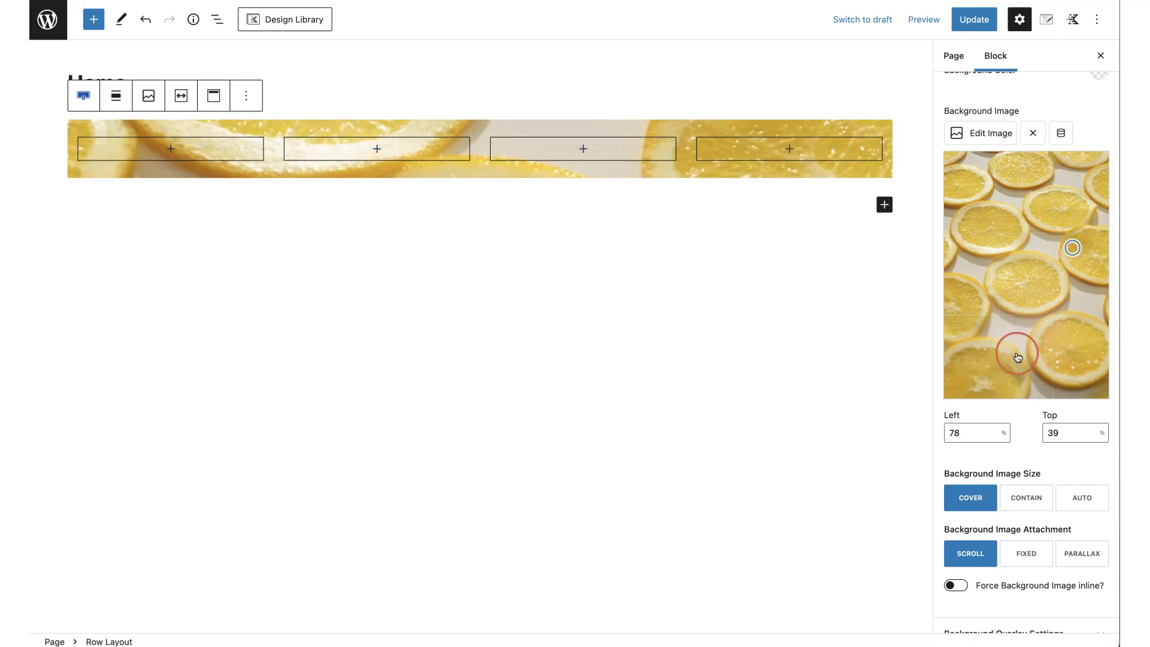
Set the background image size to Contain and compare the repeat options, ending with Repeat-Y
scroll(1016, 354, "down", 4)
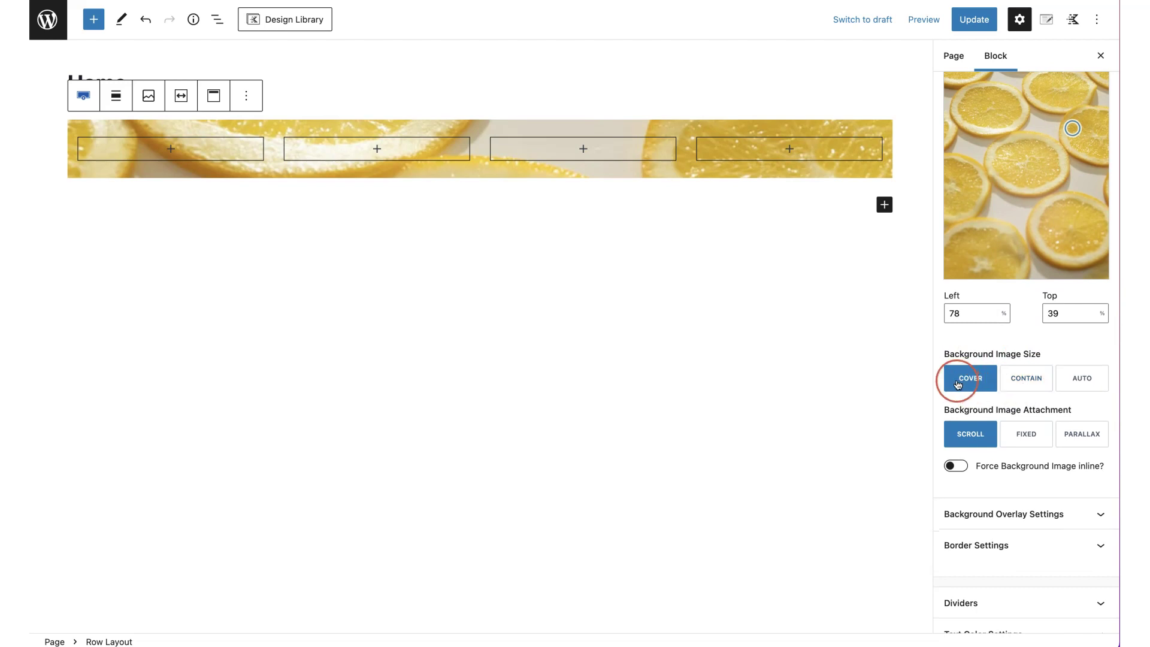
left_click(1029, 390)
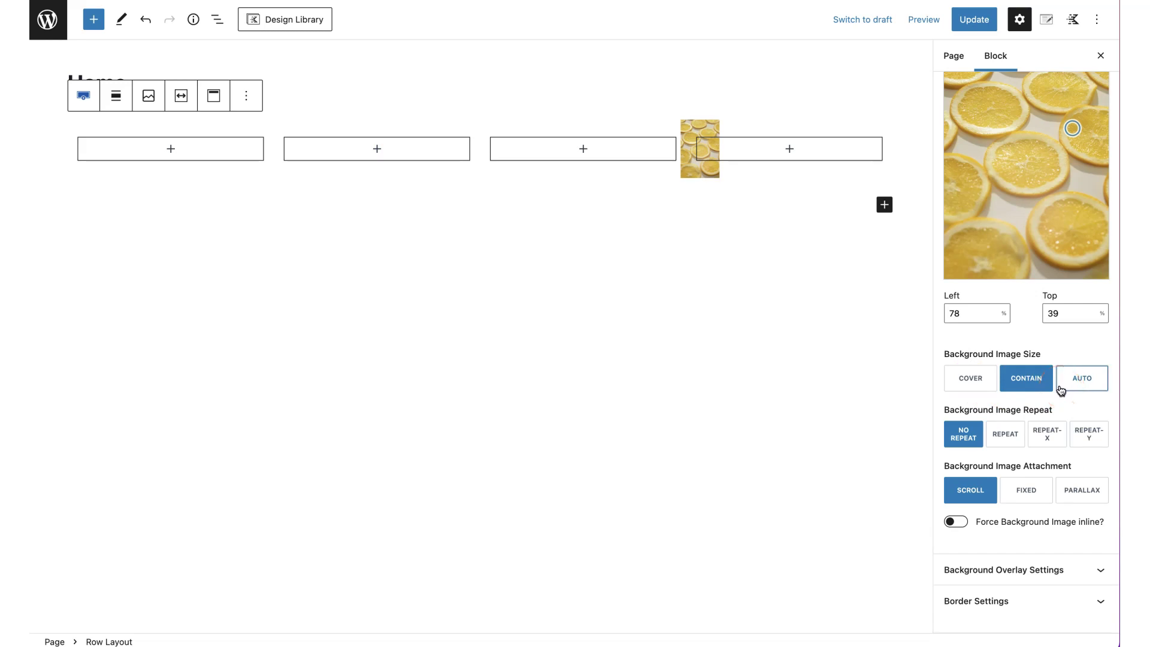
left_click(1000, 437)
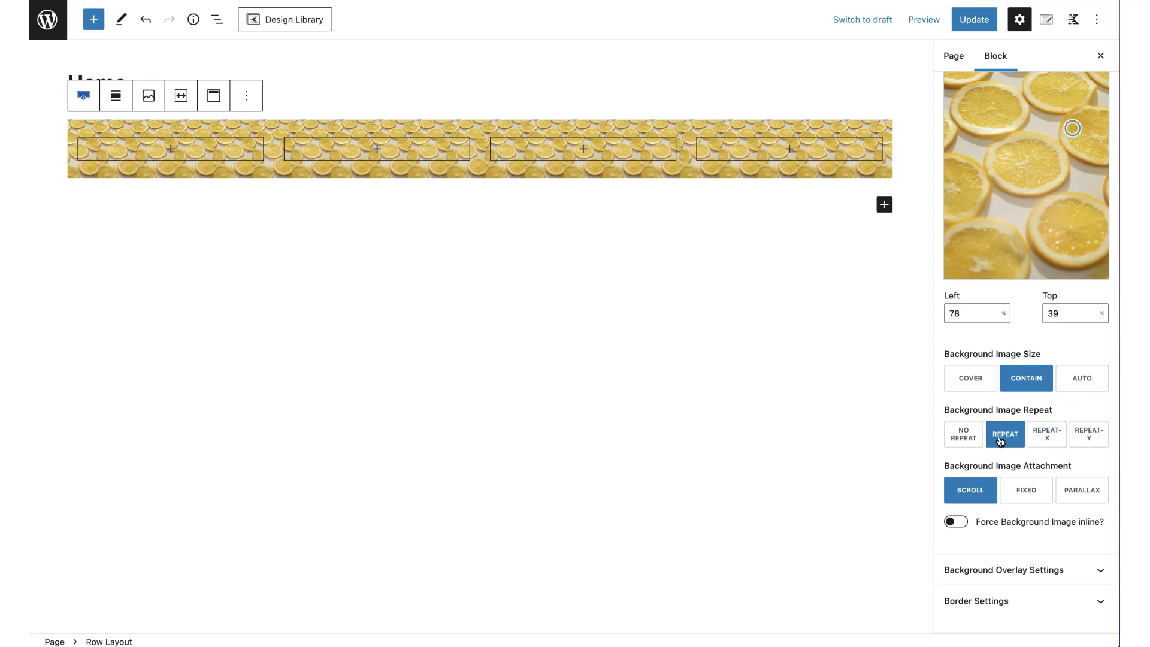
left_click(1046, 446)
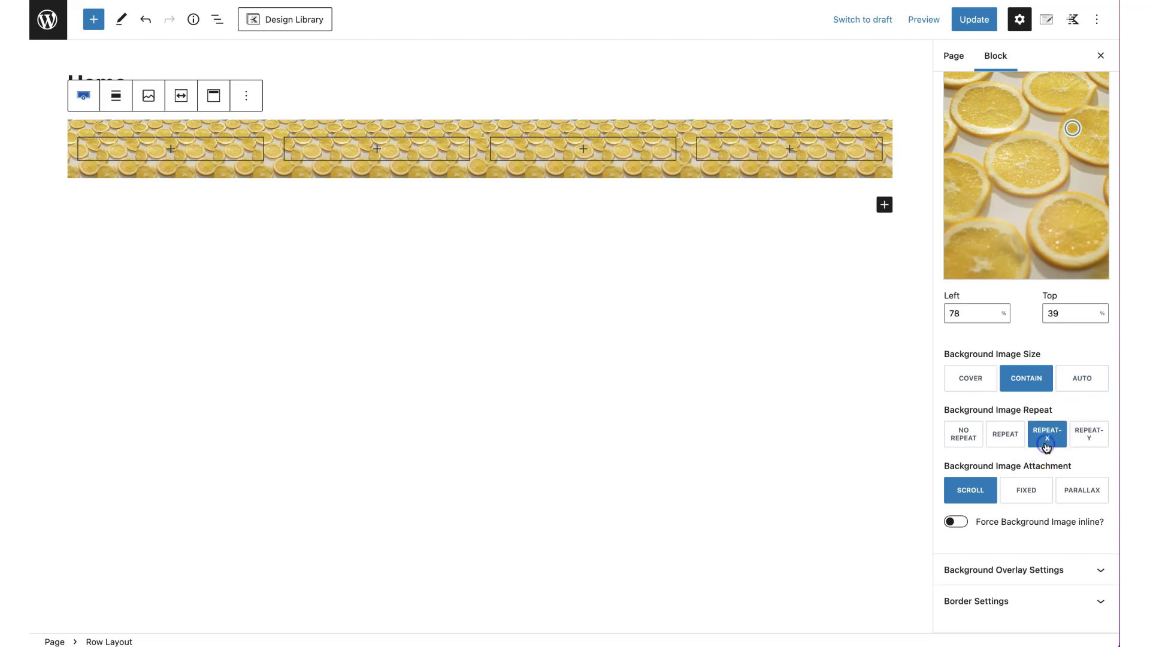
left_click(1076, 446)
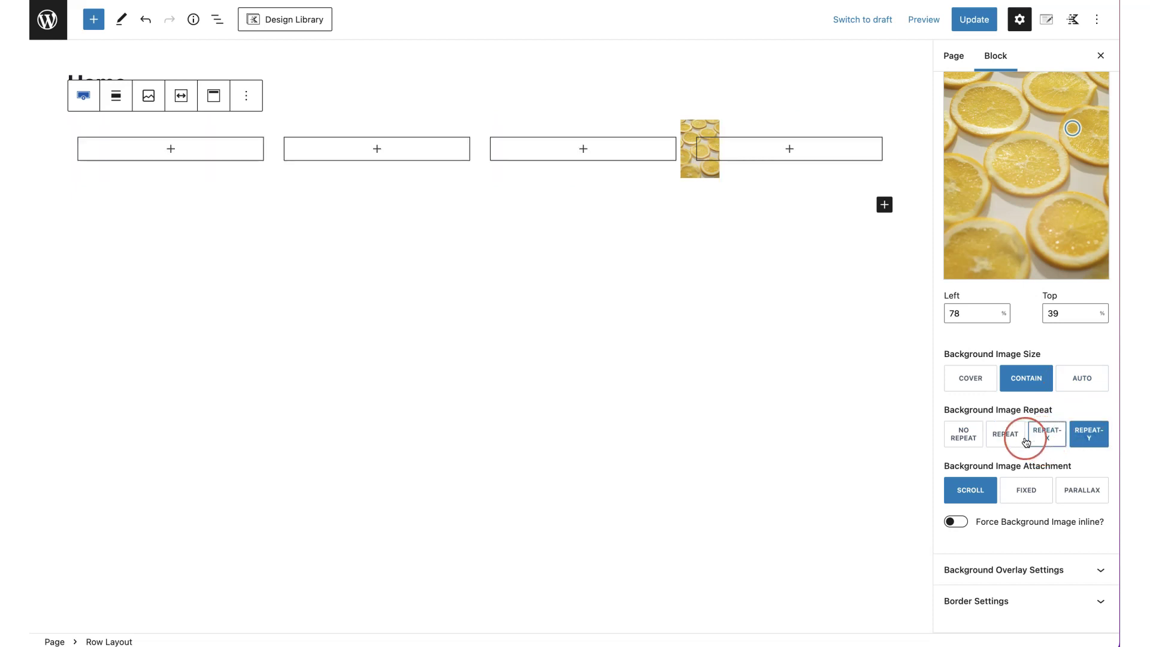
left_click(973, 439)
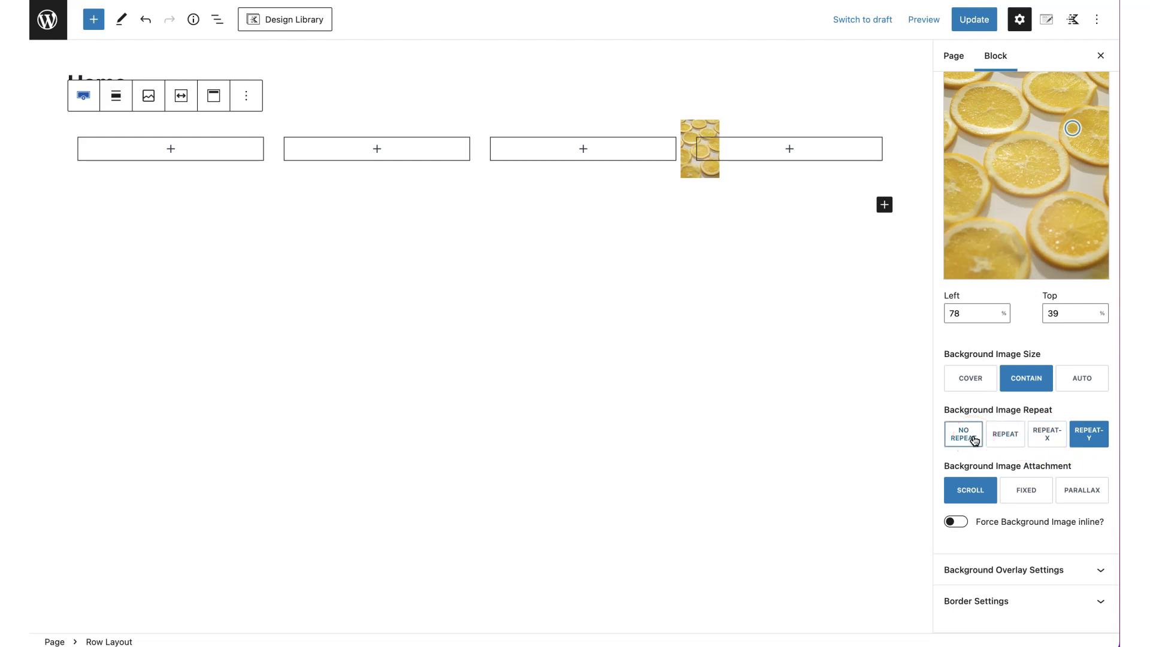
Try the Auto background image size and set the size back to Cover
left_click(1082, 385)
left_click(673, 465)
left_click(920, 448)
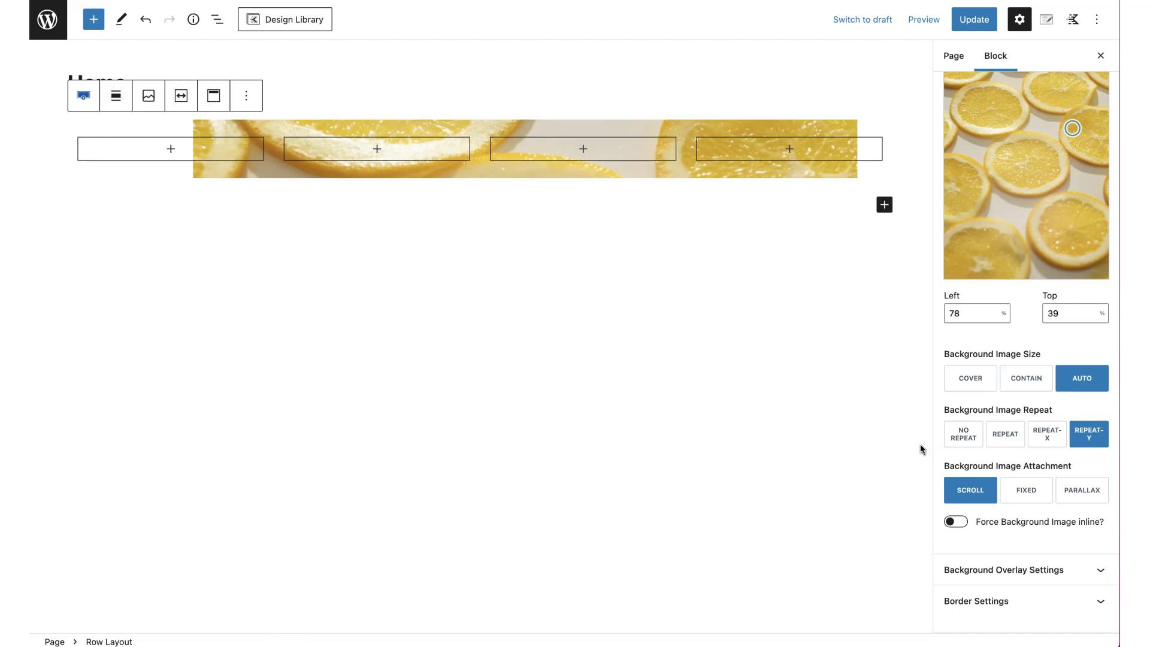
left_click(886, 444)
left_click(960, 378)
left_click_drag(960, 376, 974, 380)
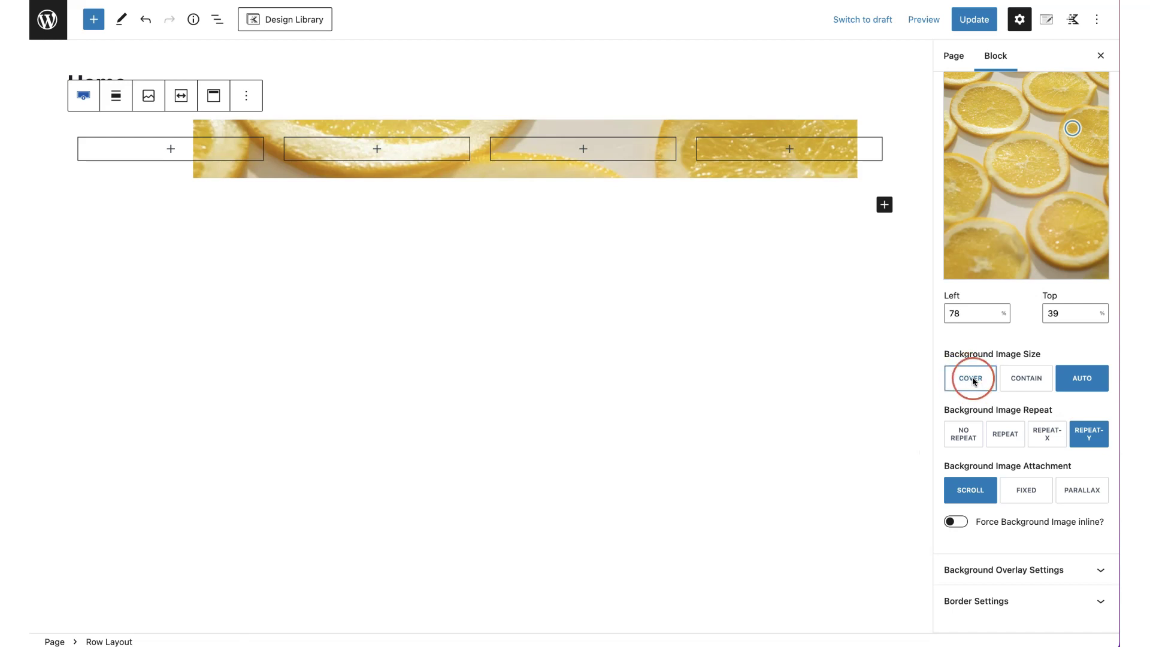
left_click(974, 381)
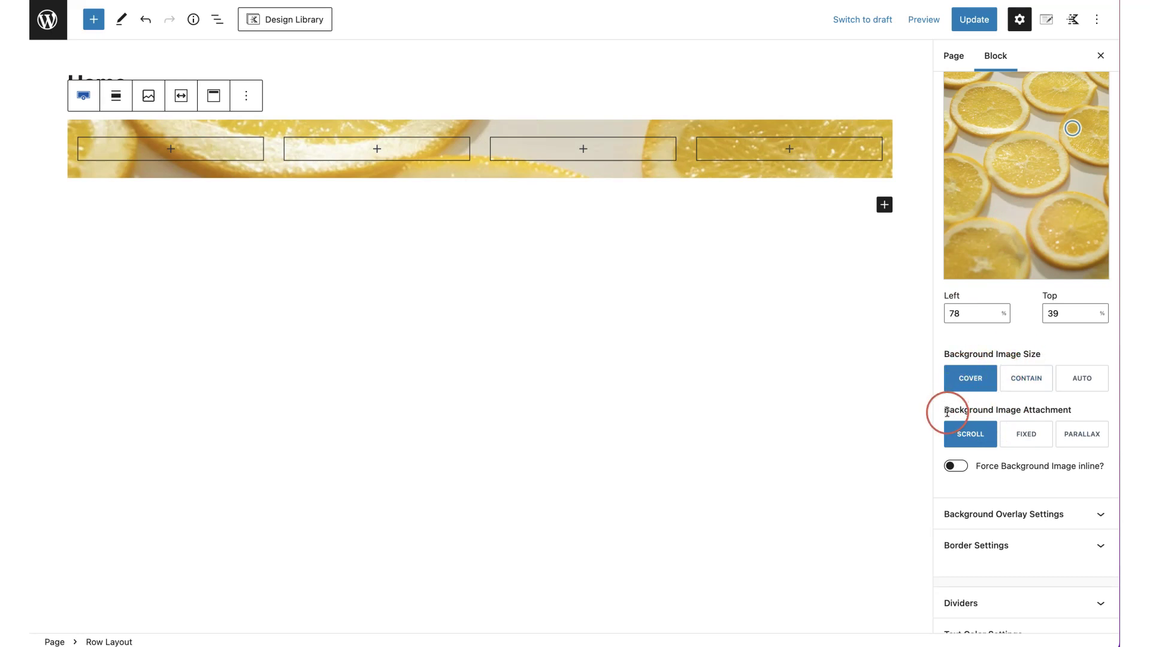
Review the background image attachment options and try forcing the background image inline
left_click_drag(945, 410, 1091, 411)
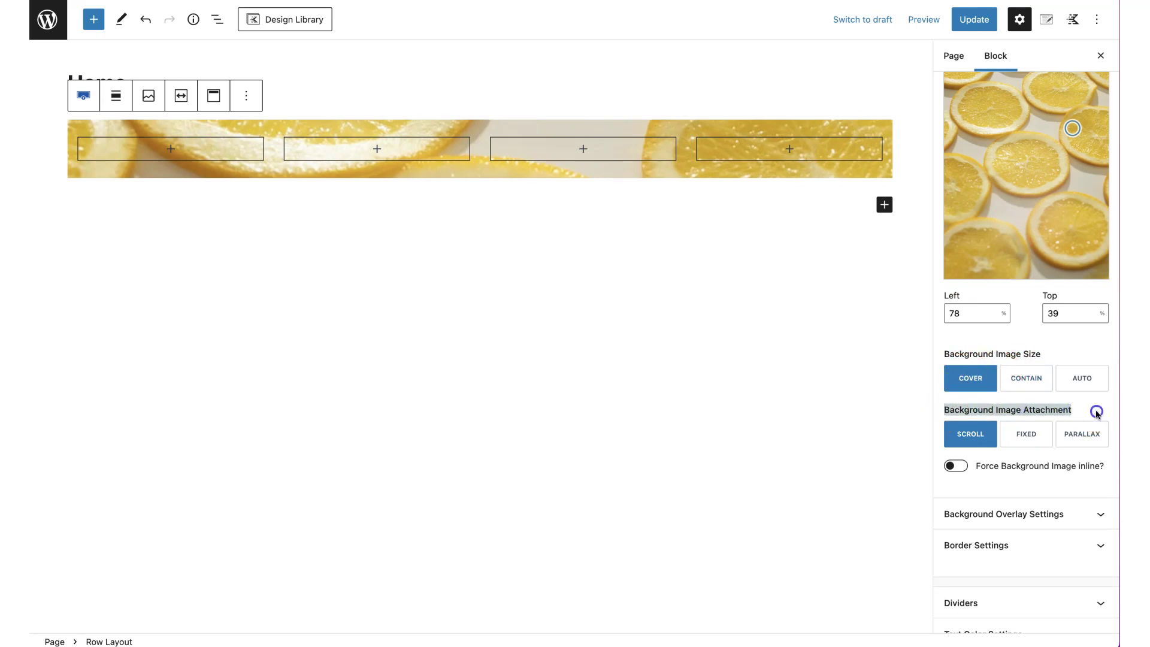
left_click(1096, 411)
left_click(976, 411)
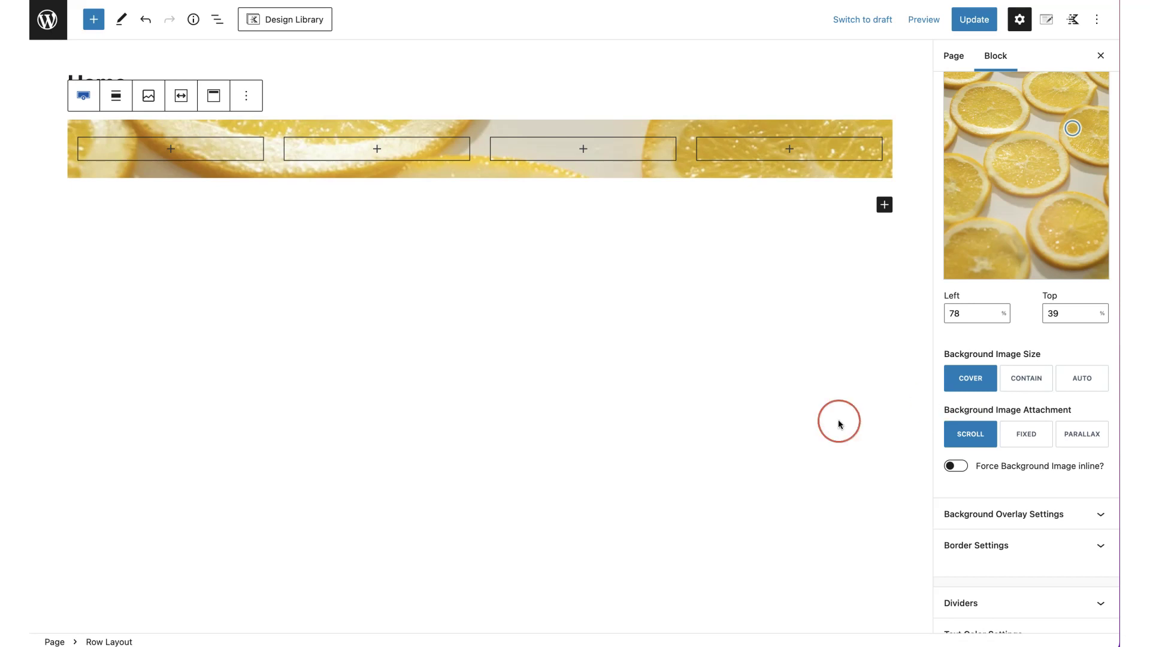
left_click(955, 467)
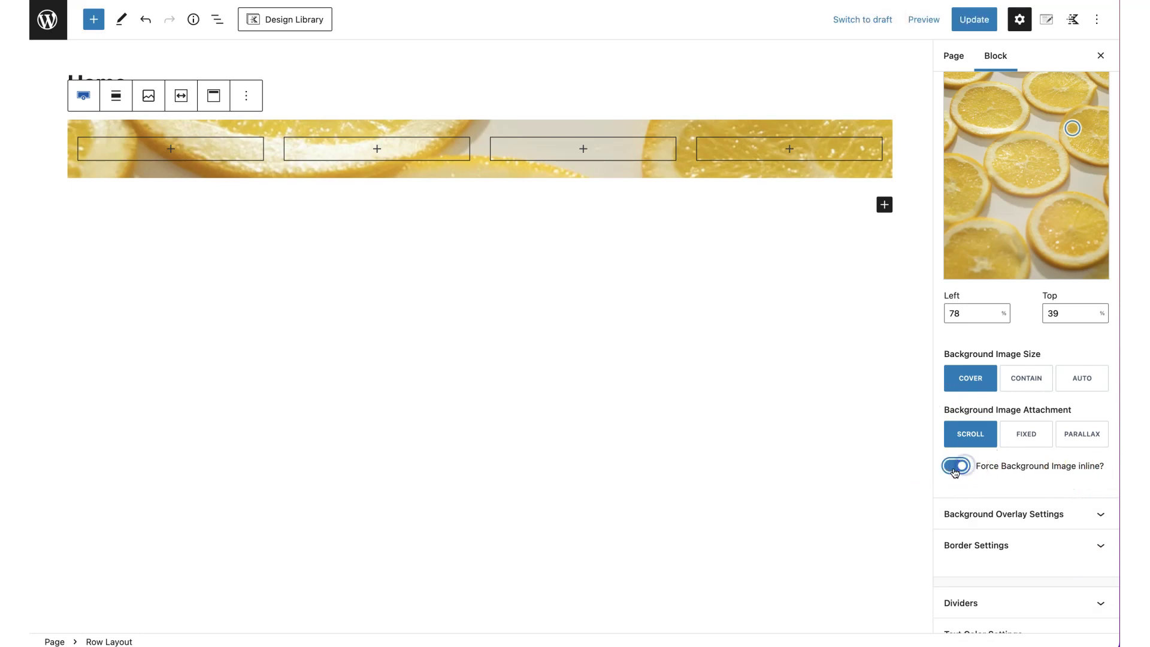
scroll(1026, 487, "down", 2)
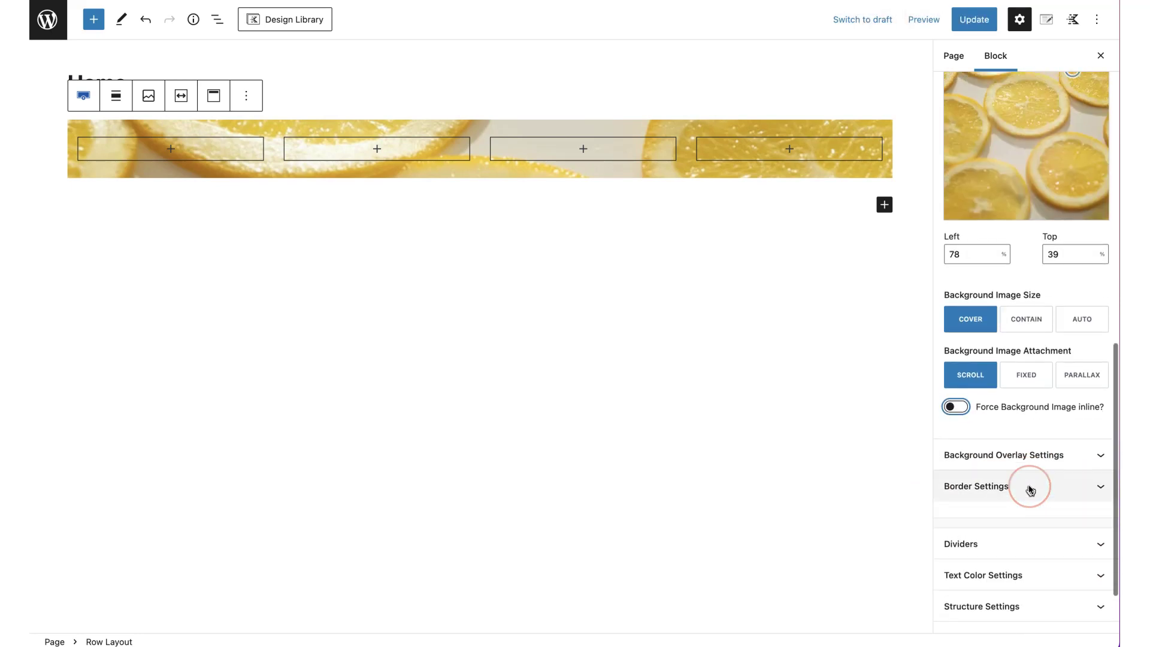
Switch the row's background to a slider and set its image count to 2
scroll(1029, 488, "up", 5)
scroll(1029, 488, "up", 2)
left_click(994, 156)
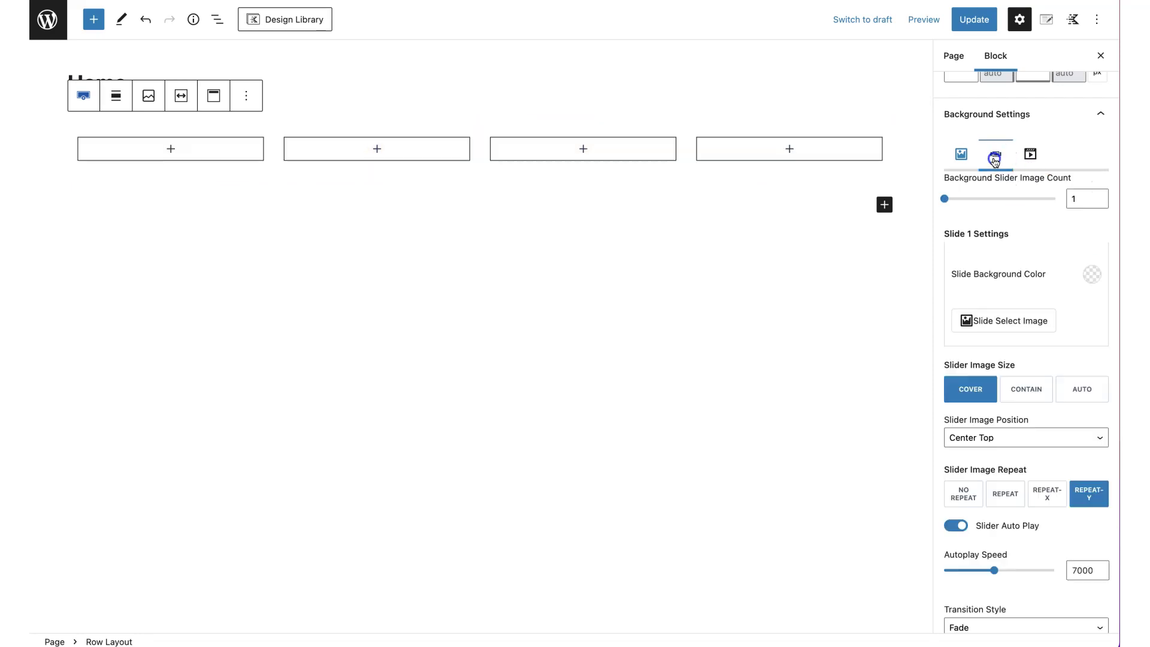
scroll(998, 226, "up", 2)
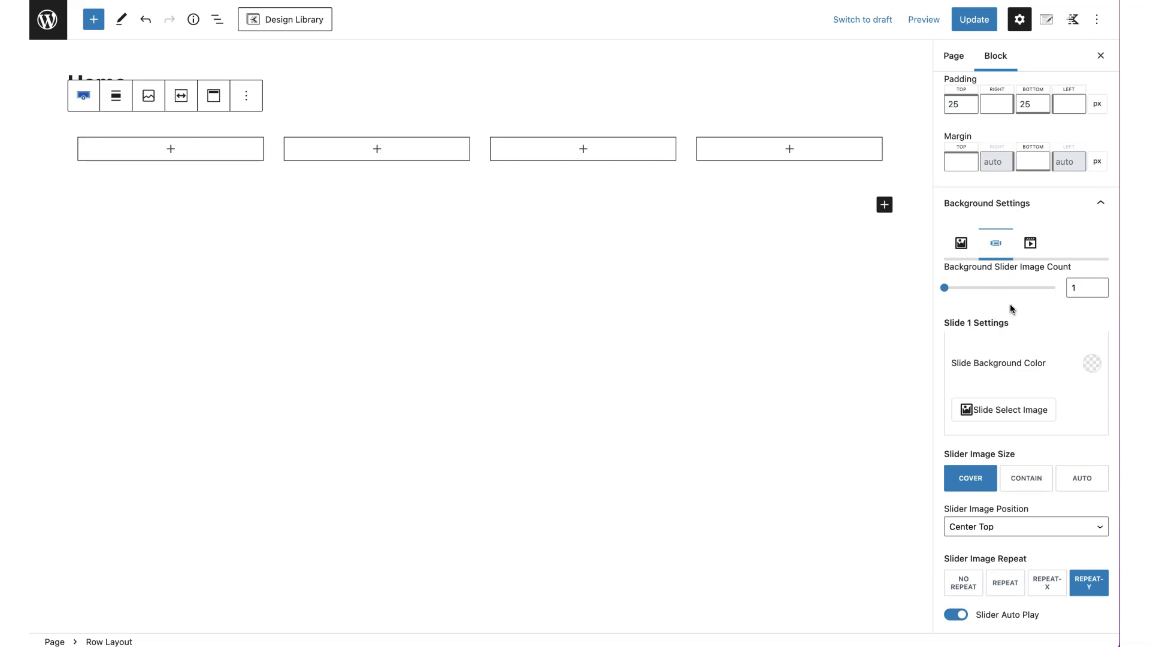
left_click(949, 292)
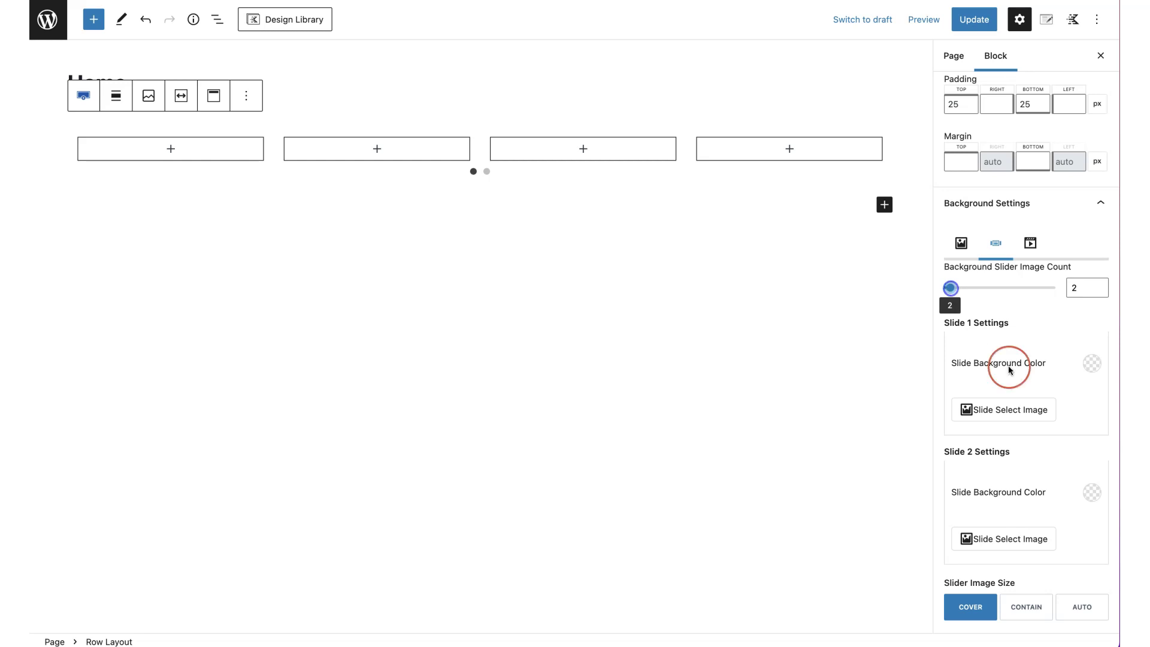
Set slide 1's background color to the first blue in the color palette
scroll(1018, 359, "down", 1)
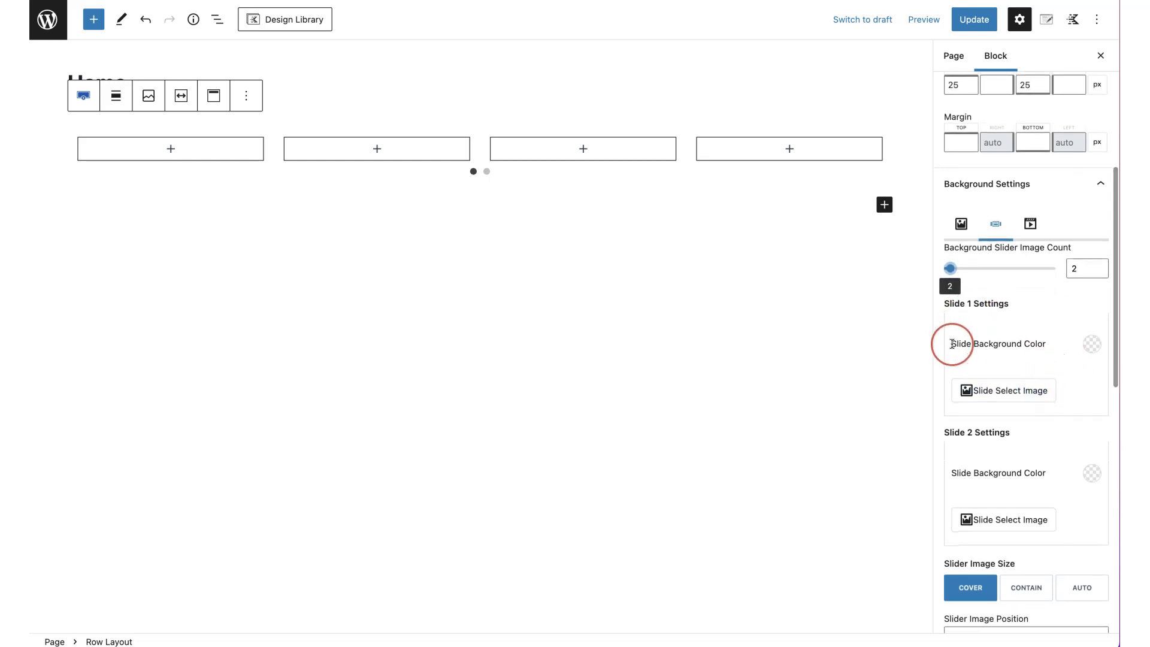
left_click_drag(952, 343, 1049, 344)
left_click(1089, 350)
left_click(910, 308)
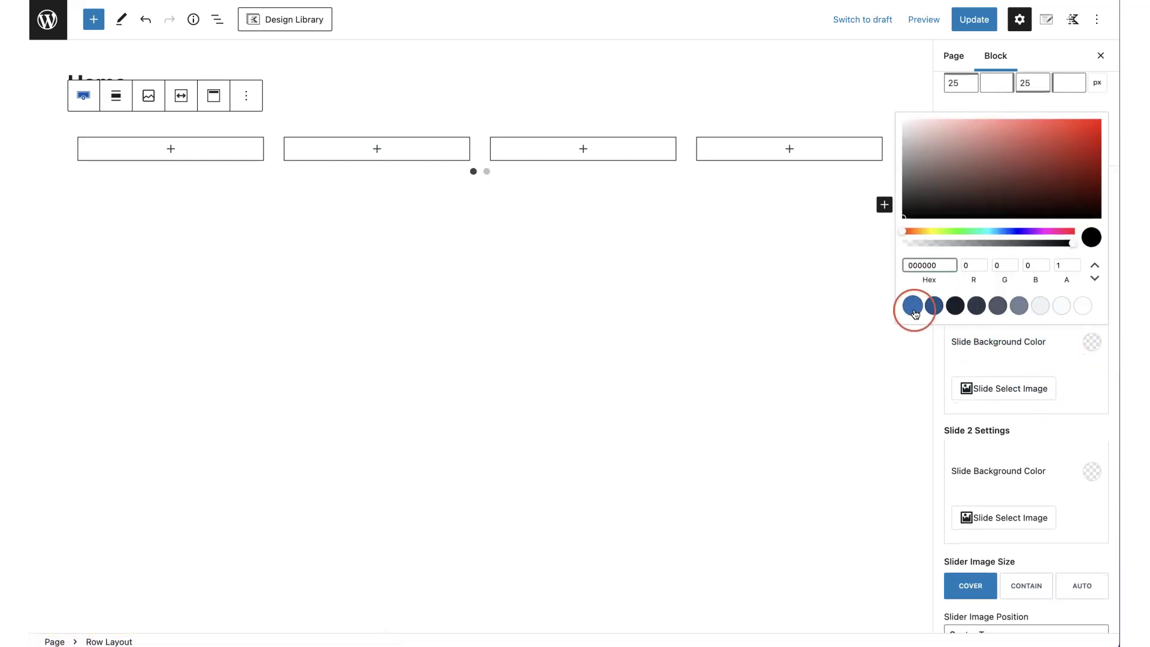
left_click(928, 364)
Assign the lemon slices picture from the media library as slide 2's image
scroll(1060, 503, "down", 3)
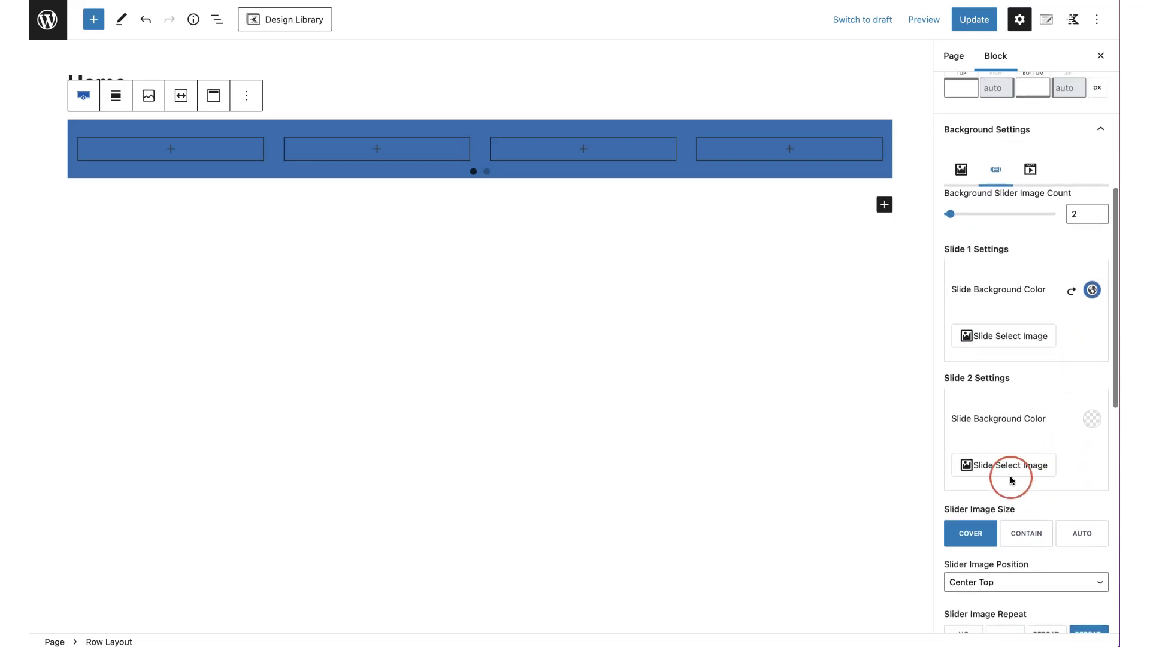
left_click(1010, 471)
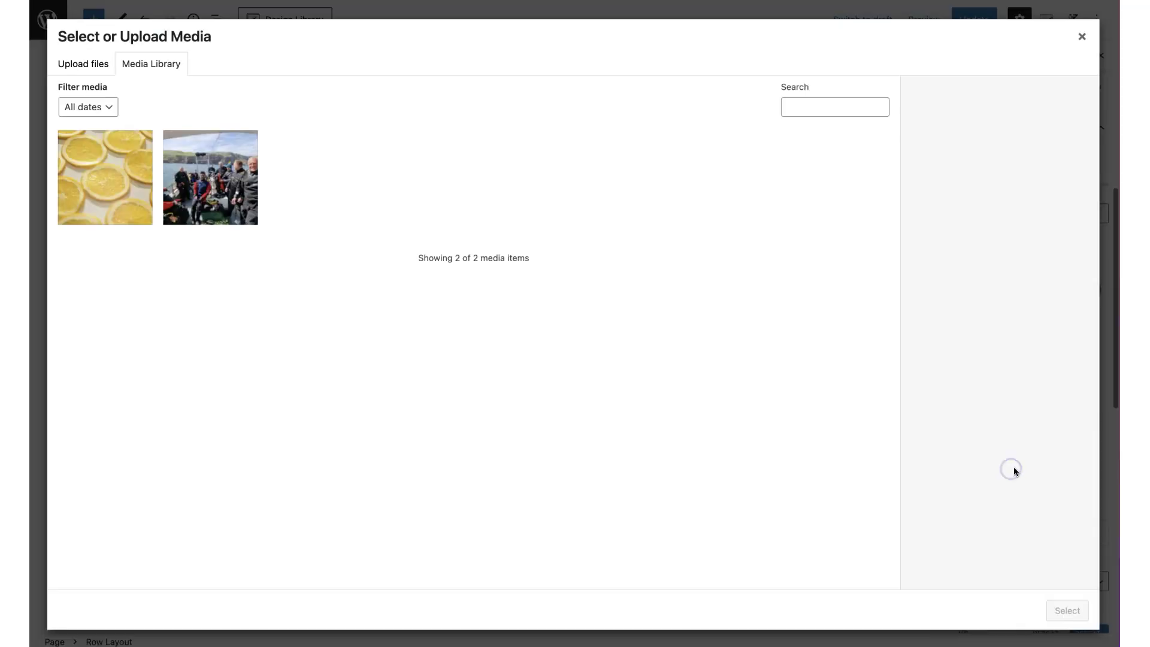
left_click(131, 190)
left_click(1066, 612)
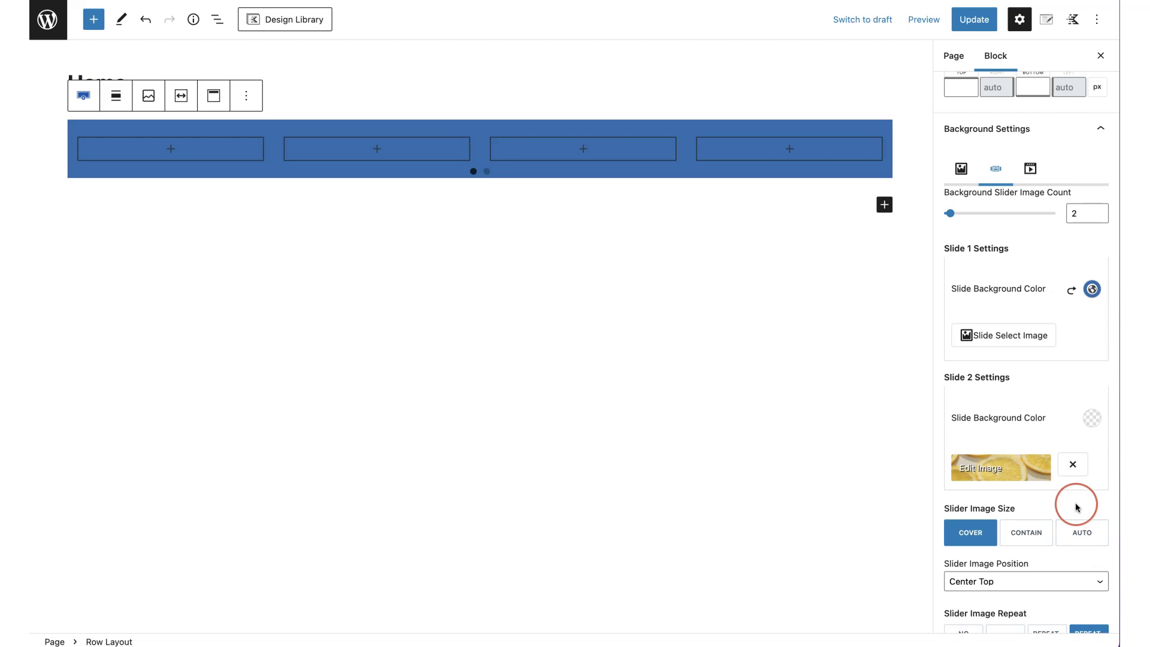
Review the slider image position options and keep Center Top selected
scroll(1075, 502, "down", 5)
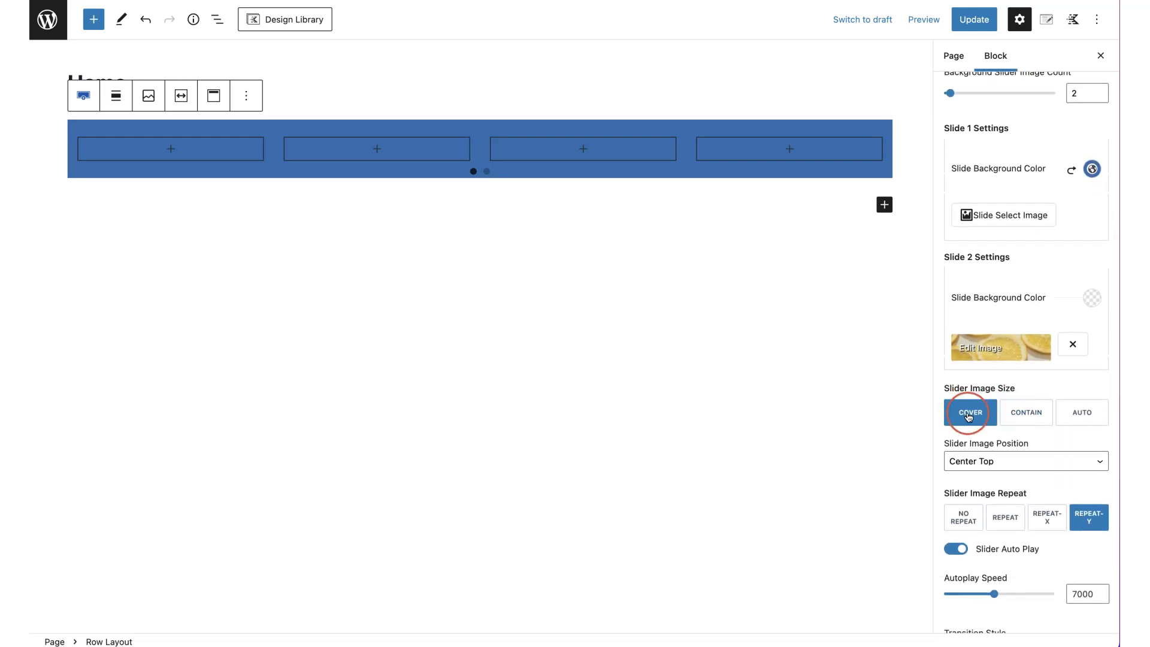
left_click(958, 462)
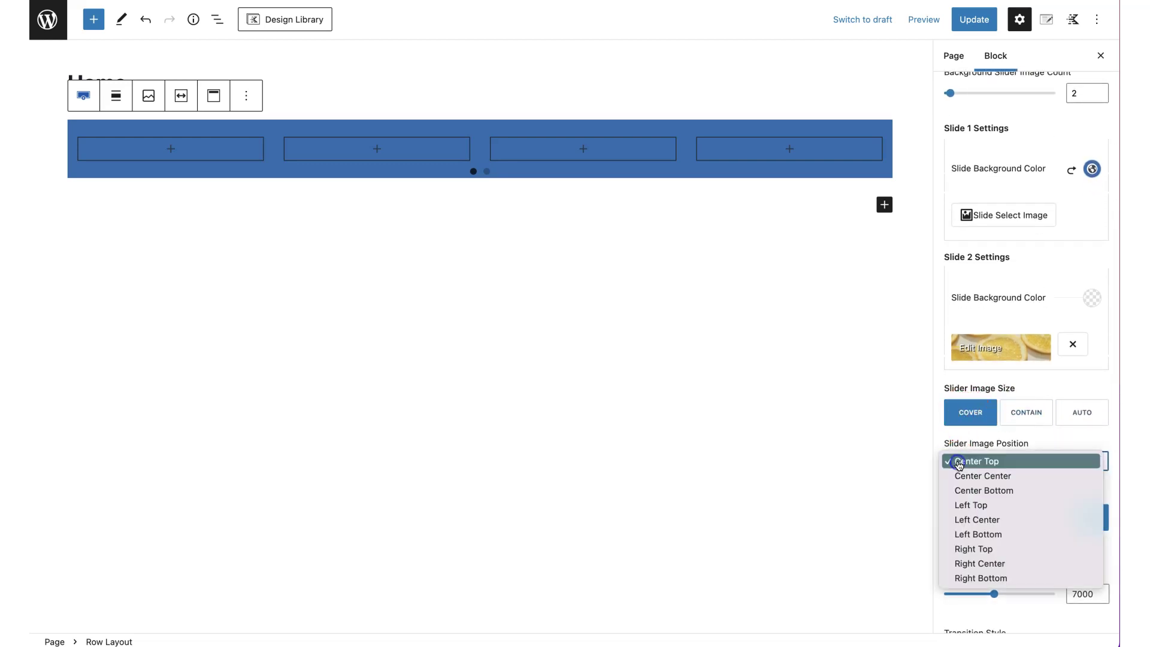
left_click(1034, 461)
Set the background slider's transition style to Slide and check the remaining speed, arrow and dot options
scroll(1002, 546, "down", 2)
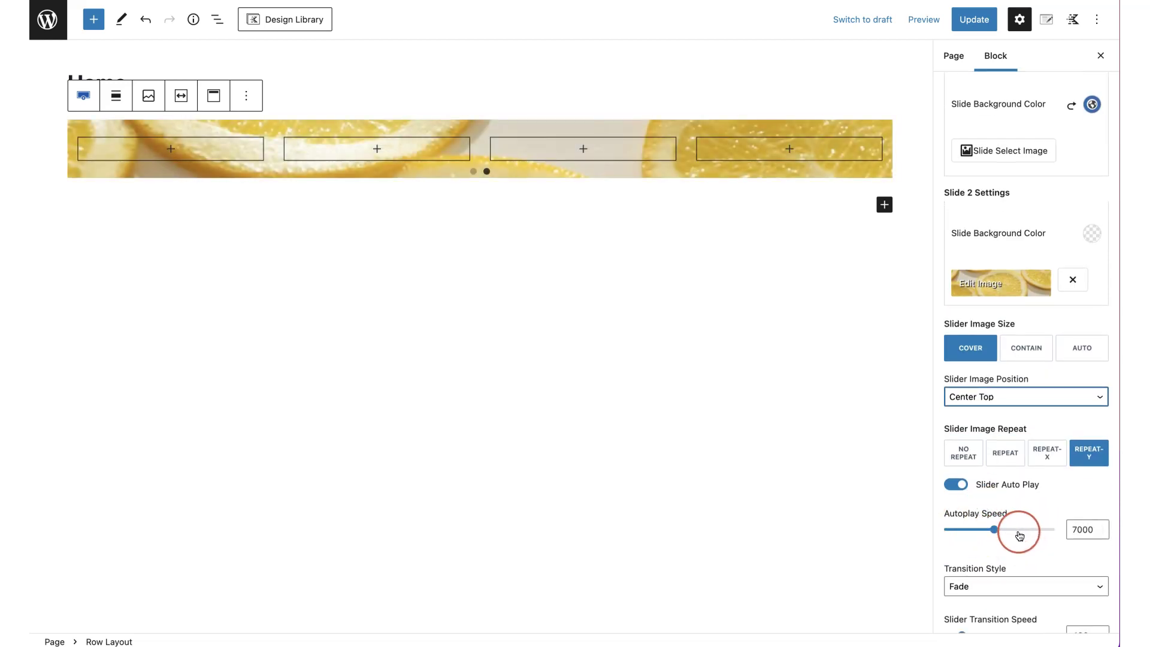
scroll(1018, 531, "down", 1)
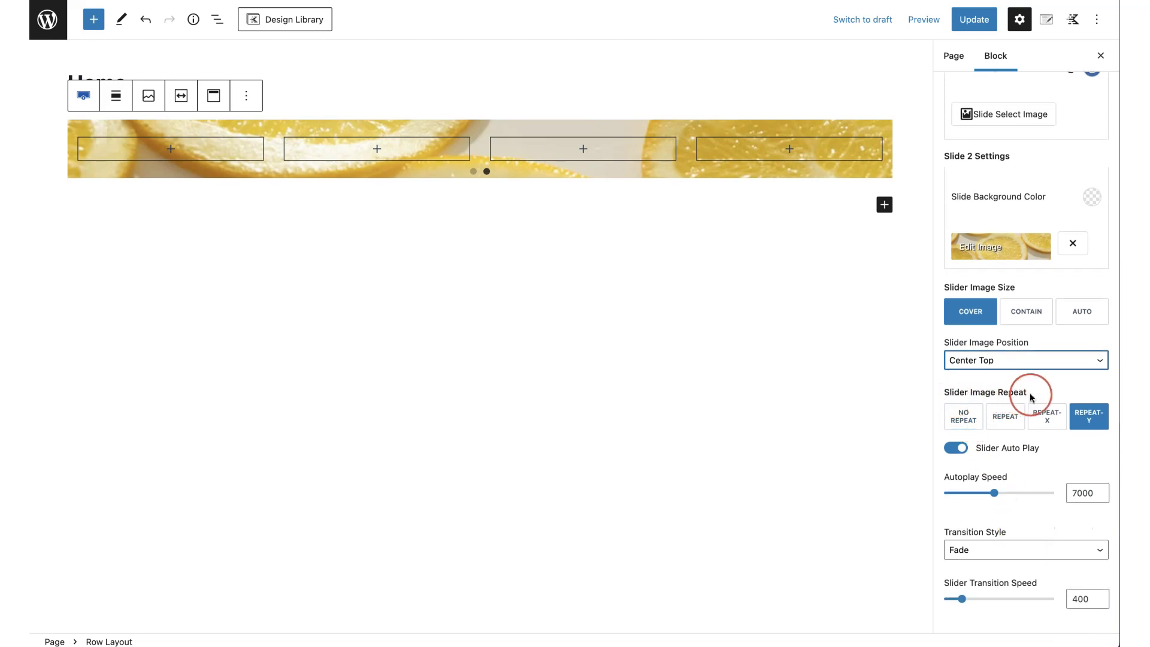
scroll(1064, 621, "down", 2)
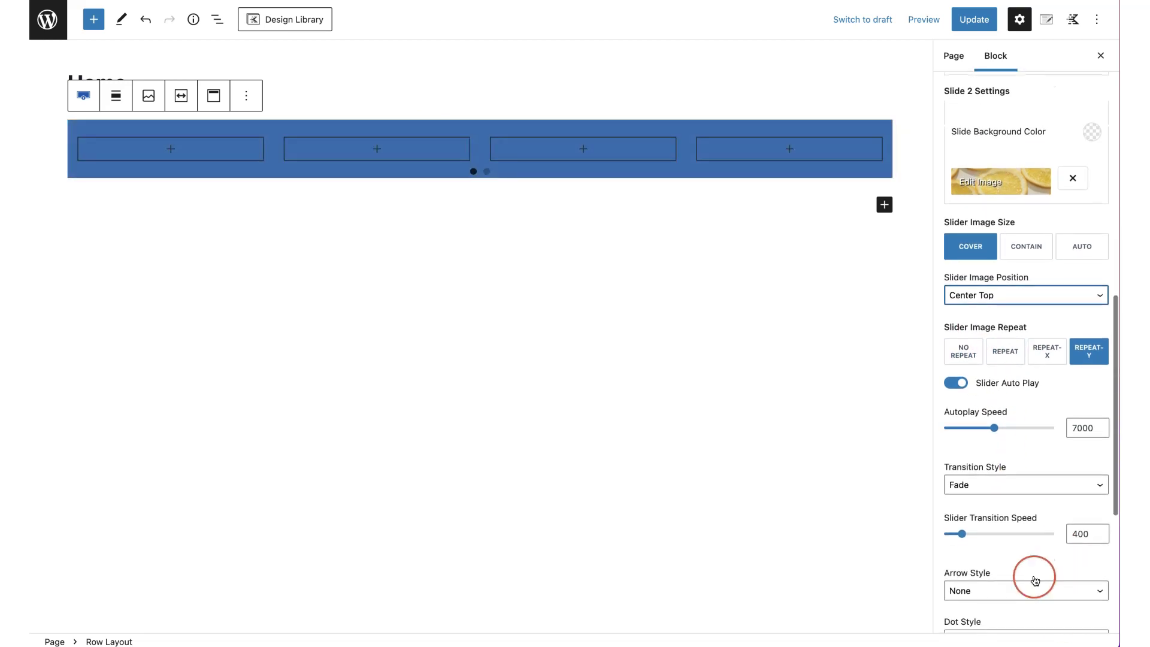
left_click(987, 485)
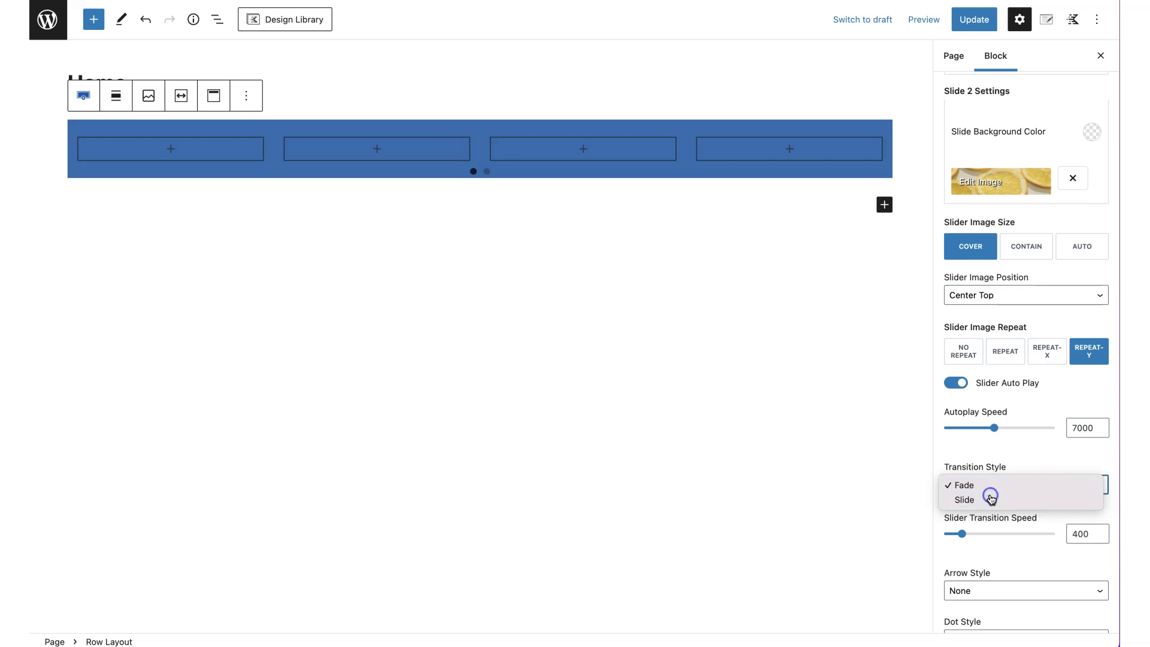
left_click(991, 499)
scroll(1018, 554, "down", 3)
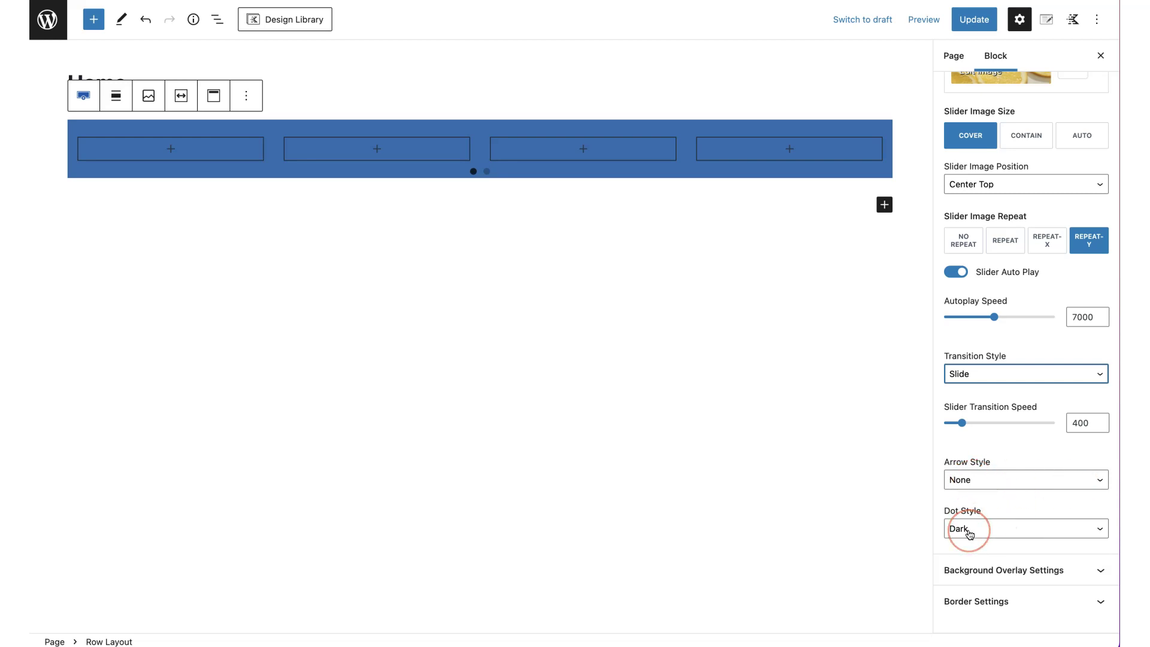
scroll(969, 533, "down", 1)
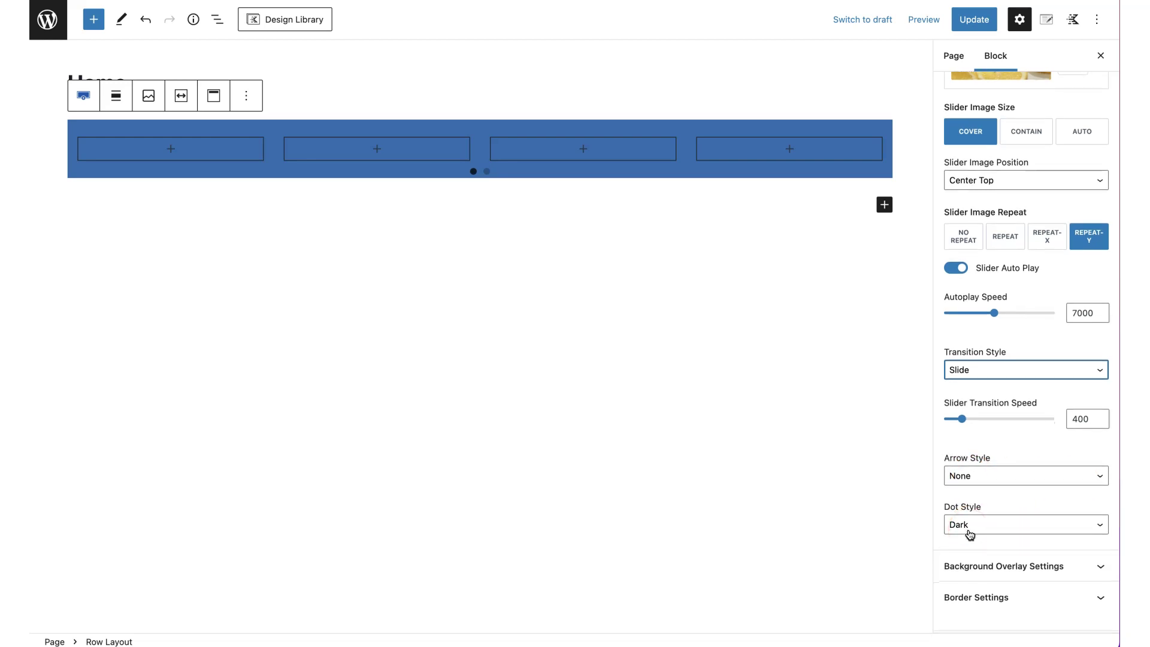
Update the Home page and open its published version in a new browser tab
left_click(974, 19)
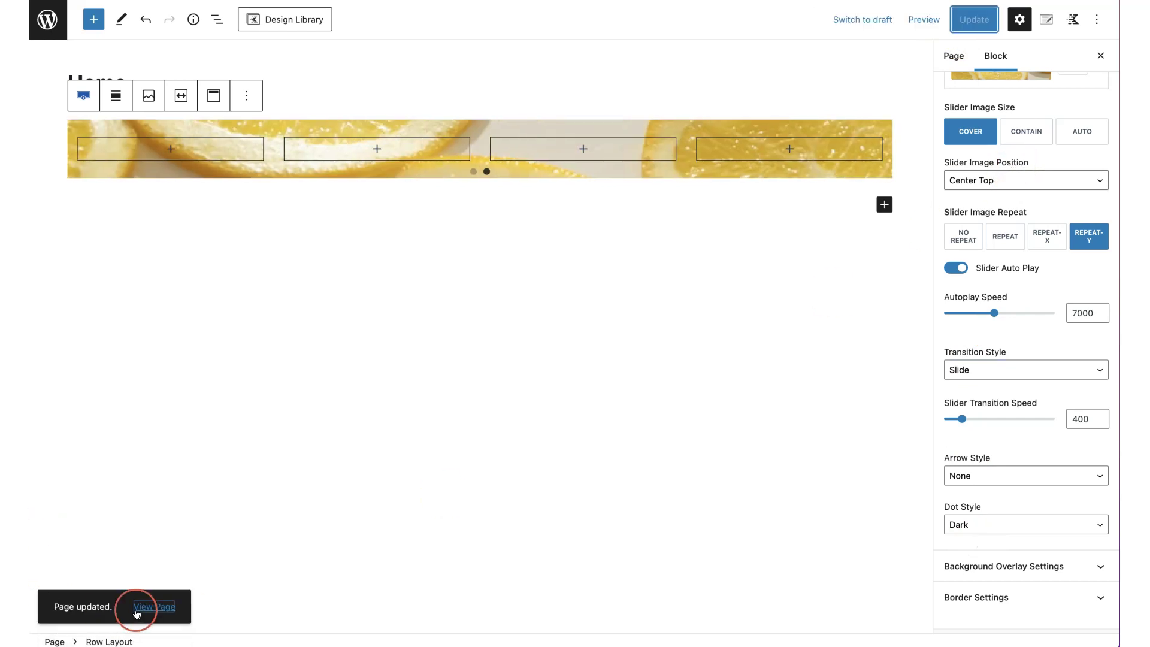
right_click(133, 608)
left_click(198, 476)
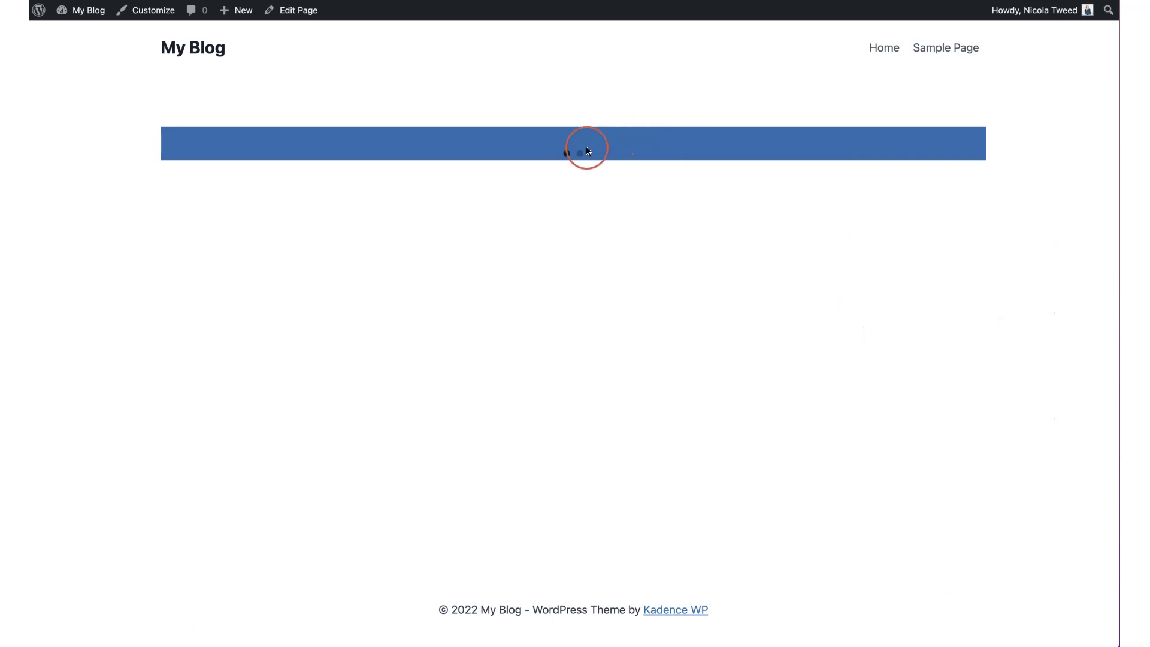
Switch back and forth between the row's two background slides on the published page to check the slide transition
left_click(579, 155)
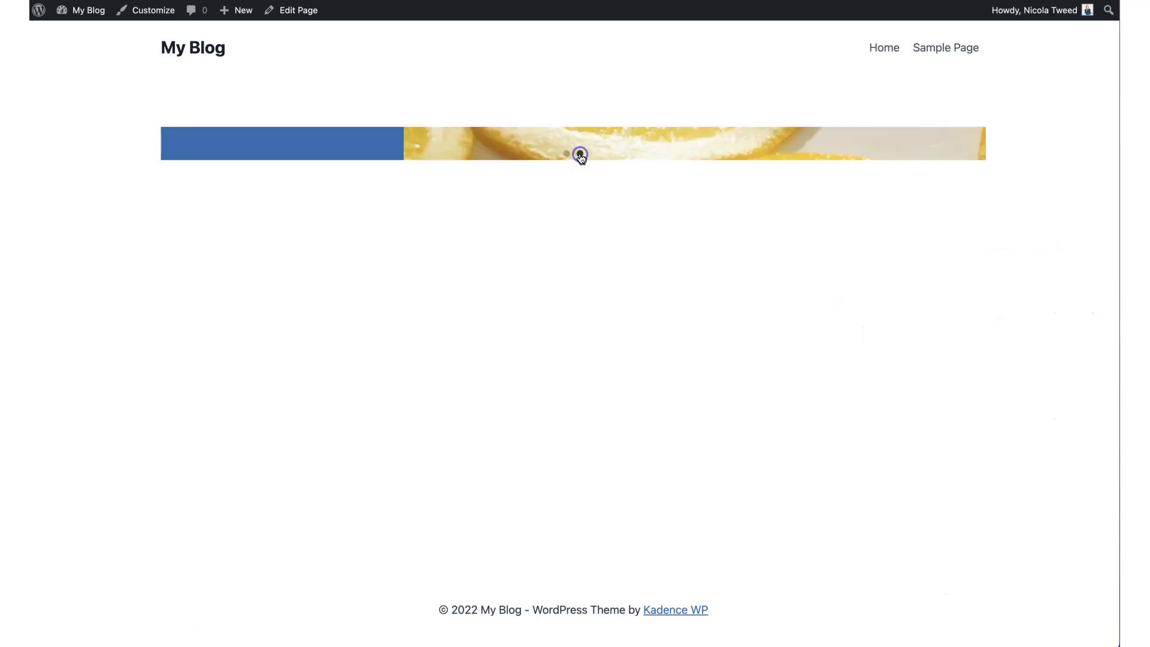
left_click(567, 154)
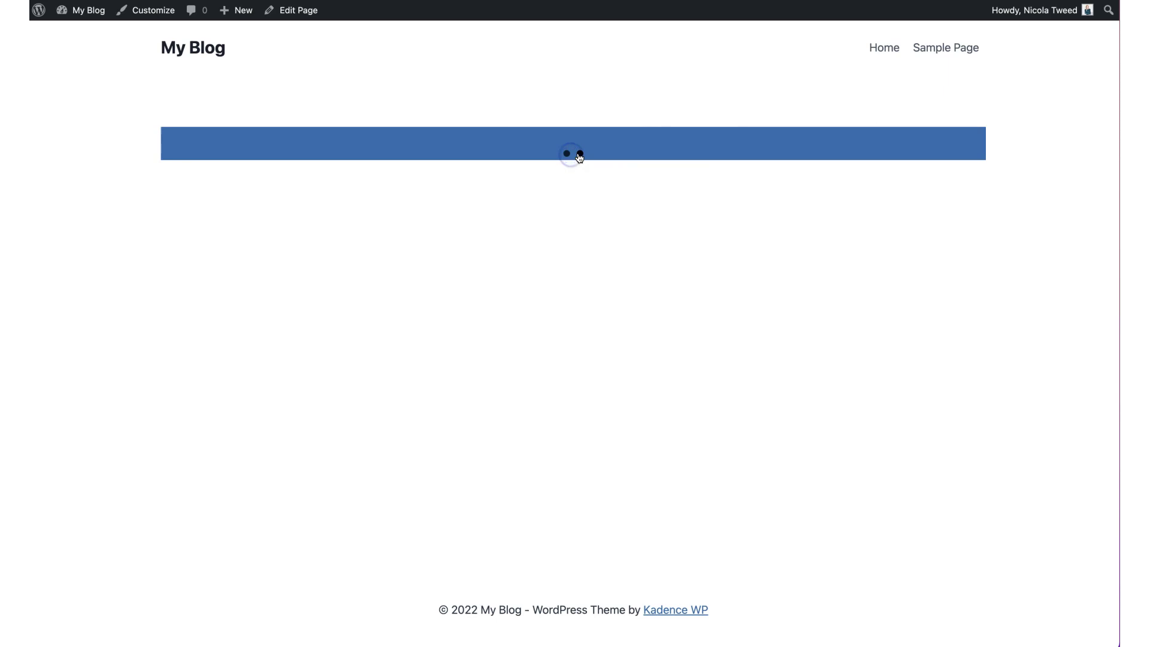
left_click(580, 154)
left_click(567, 154)
left_click(579, 154)
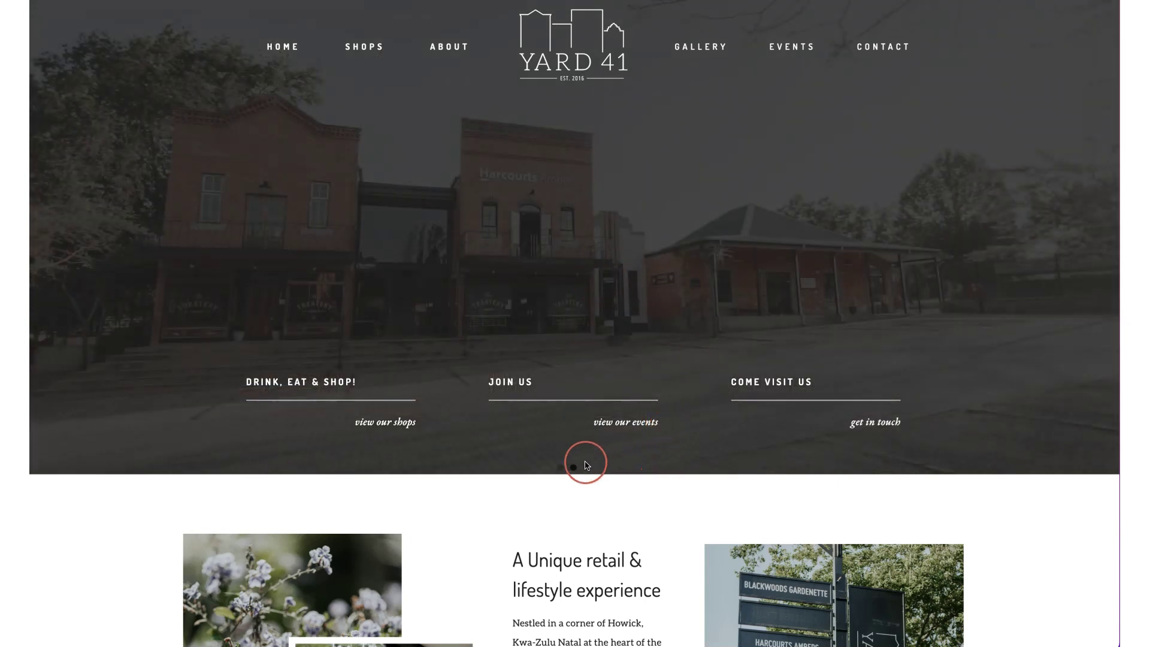
Switch to the Yard 41 website and cycle through its hero background slides as an example of the slider
left_click(587, 470)
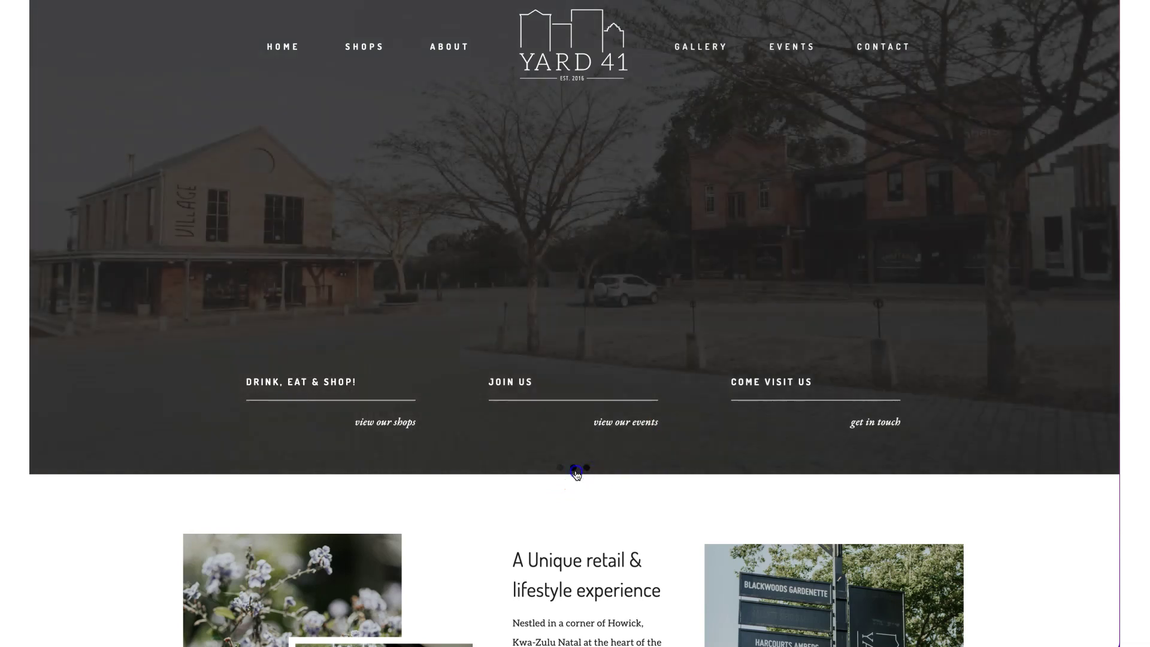
left_click(575, 470)
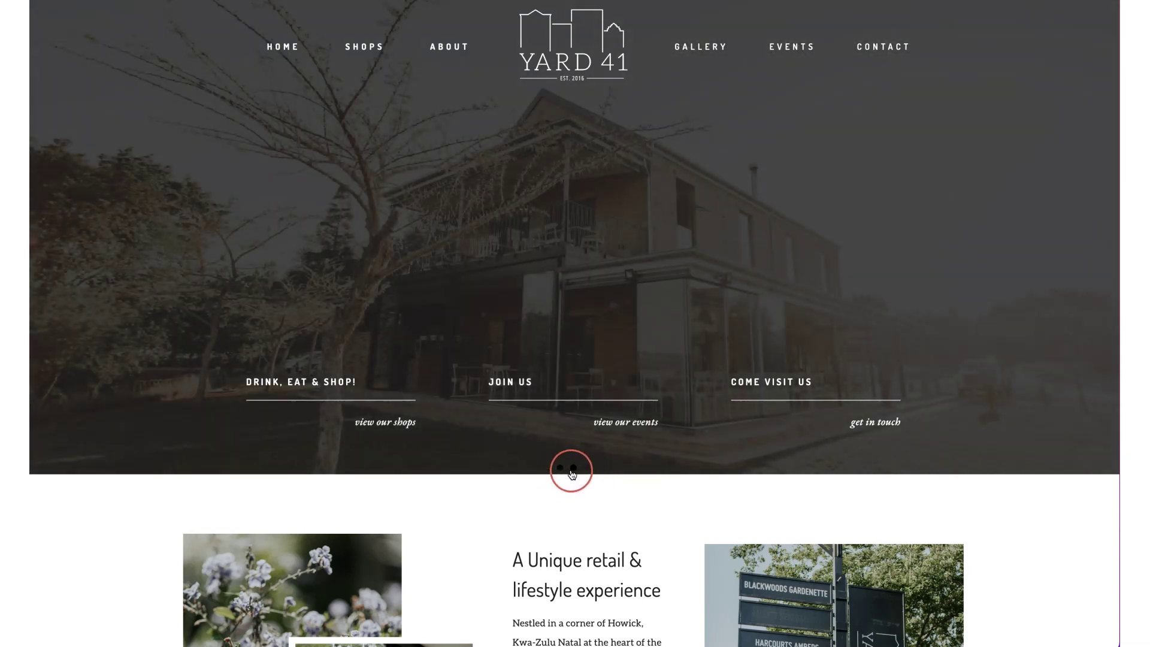
left_click(574, 471)
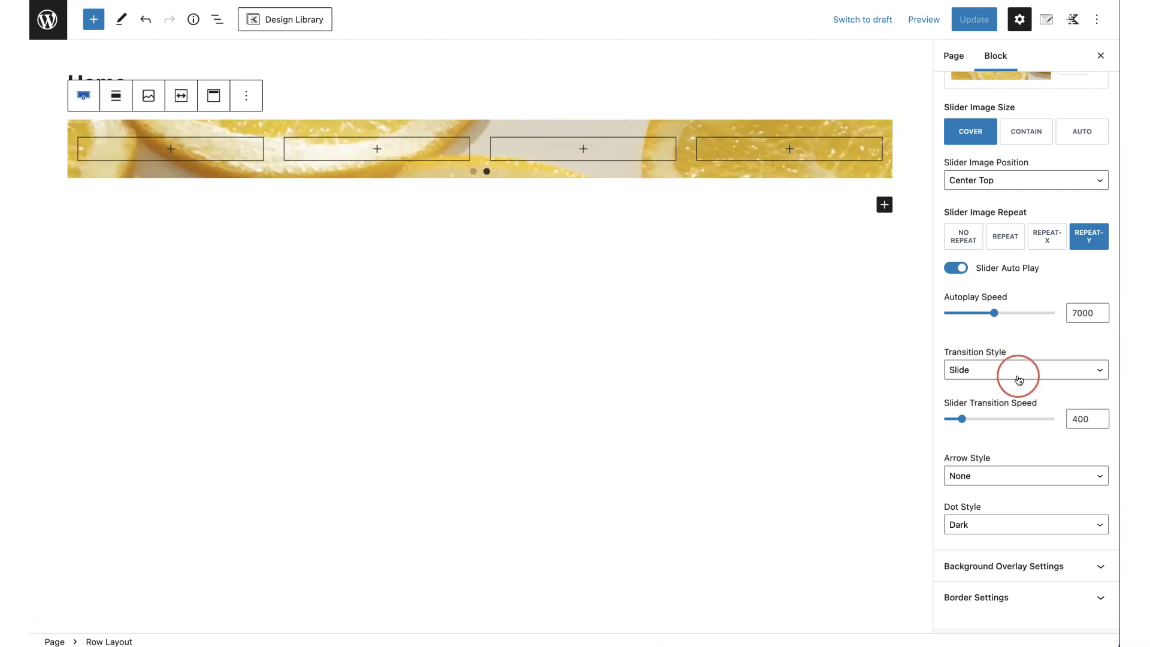
Return to the page editor, expand the row's background overlay settings and review the normal overlay options
scroll(1021, 383, "down", 1)
scroll(1021, 383, "down", 3)
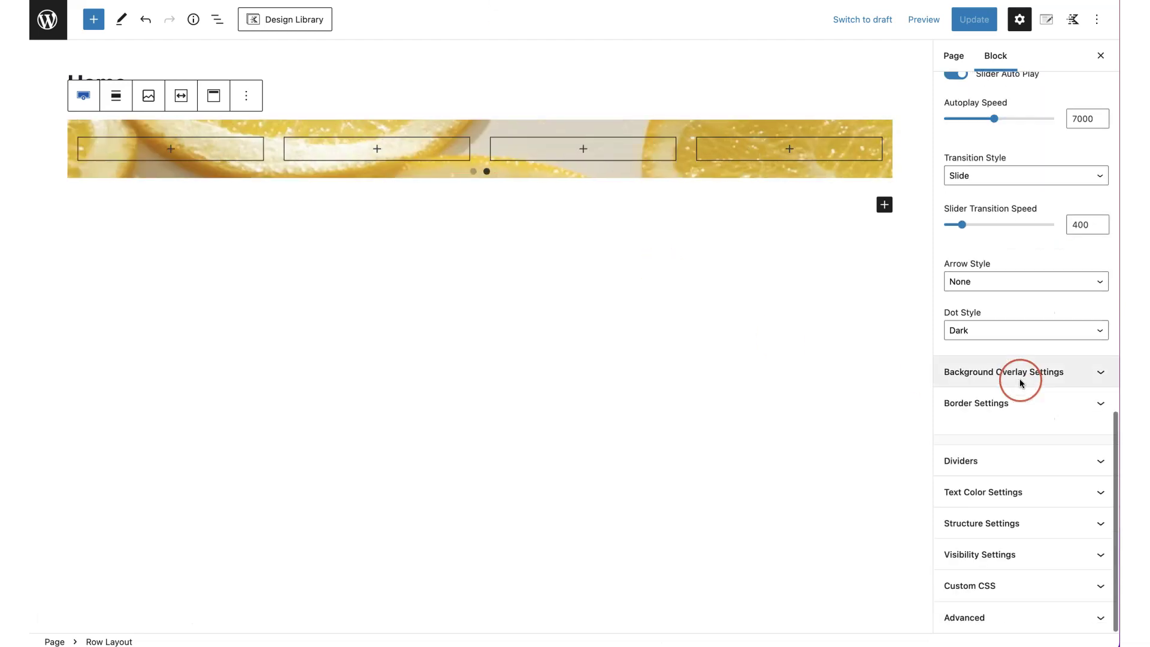
left_click(1069, 381)
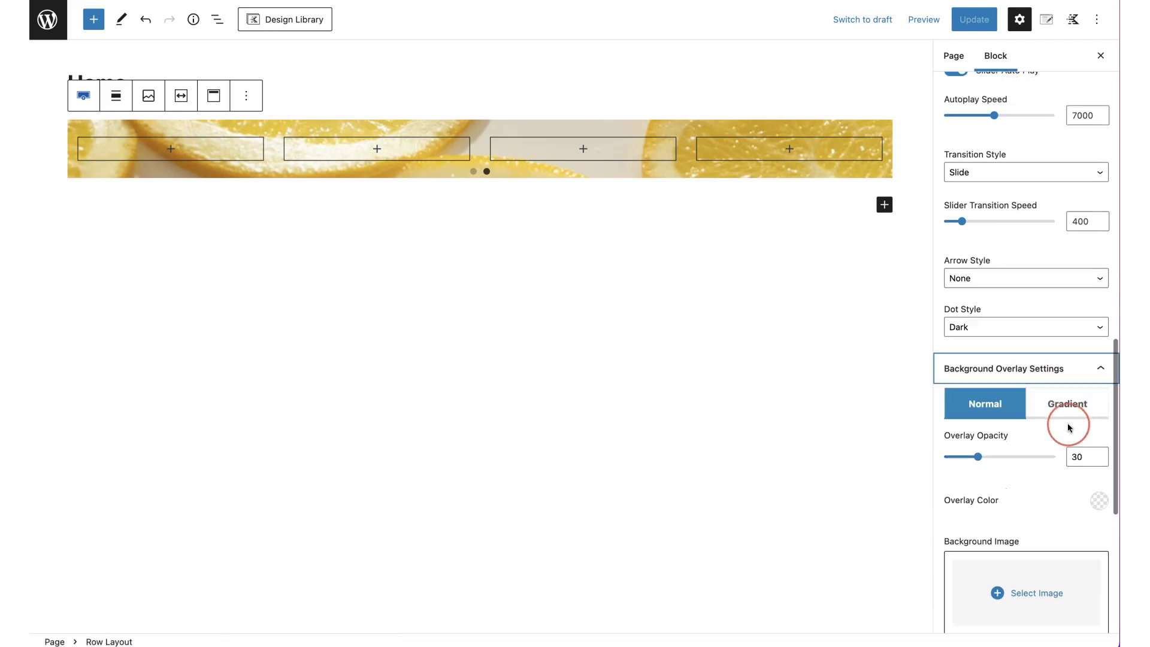
scroll(1069, 427, "down", 2)
scroll(1070, 427, "down", 1)
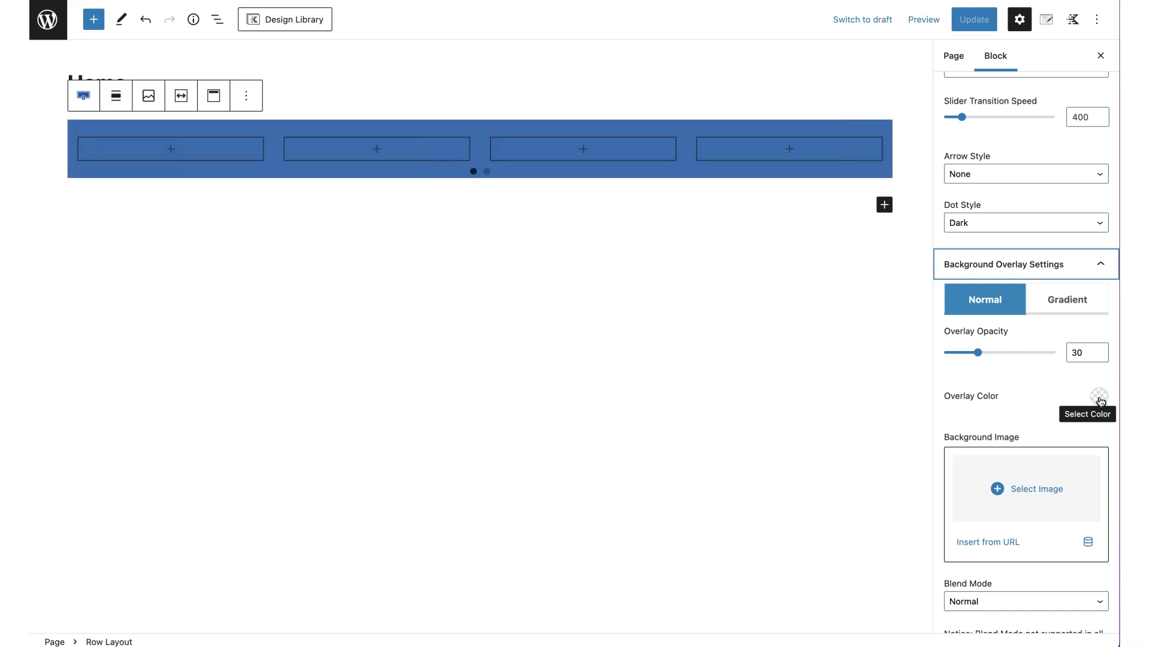
Reduce the row layout to 1 column
scroll(1029, 192, "up", 10)
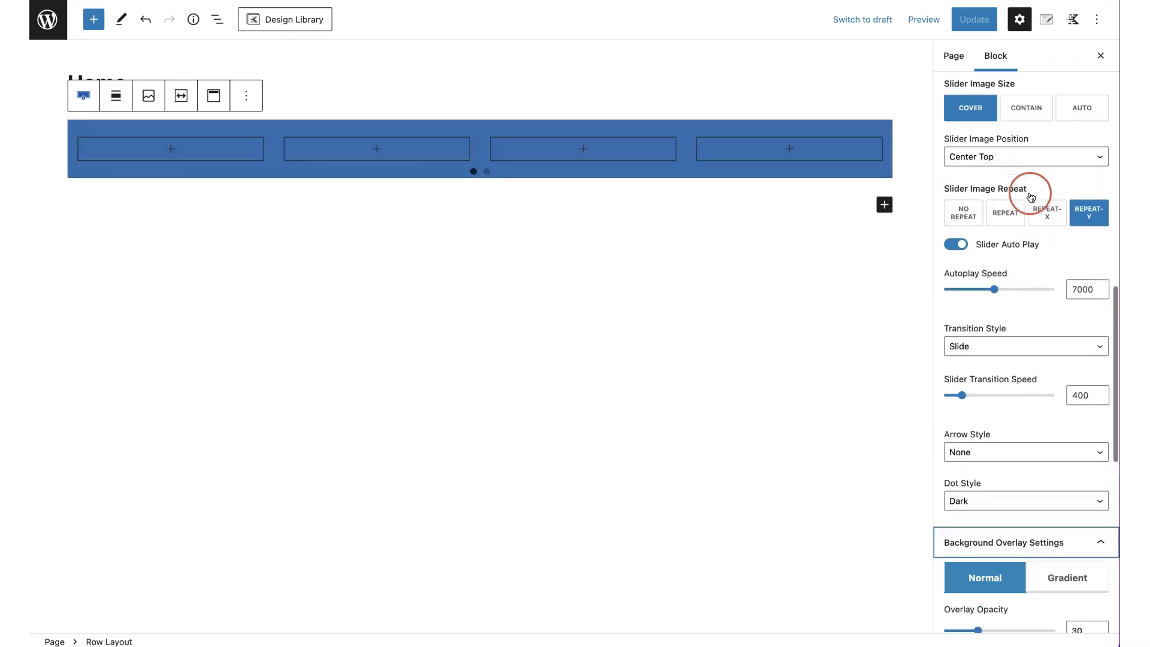
scroll(1030, 196, "up", 10)
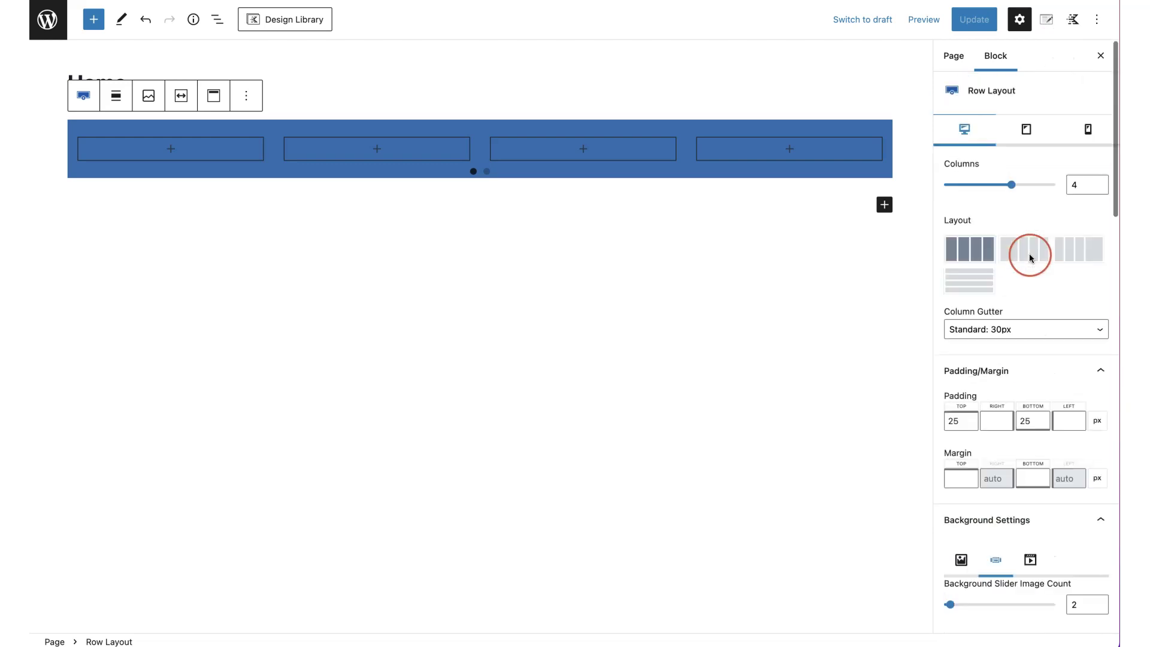
left_click_drag(1011, 186, 934, 187)
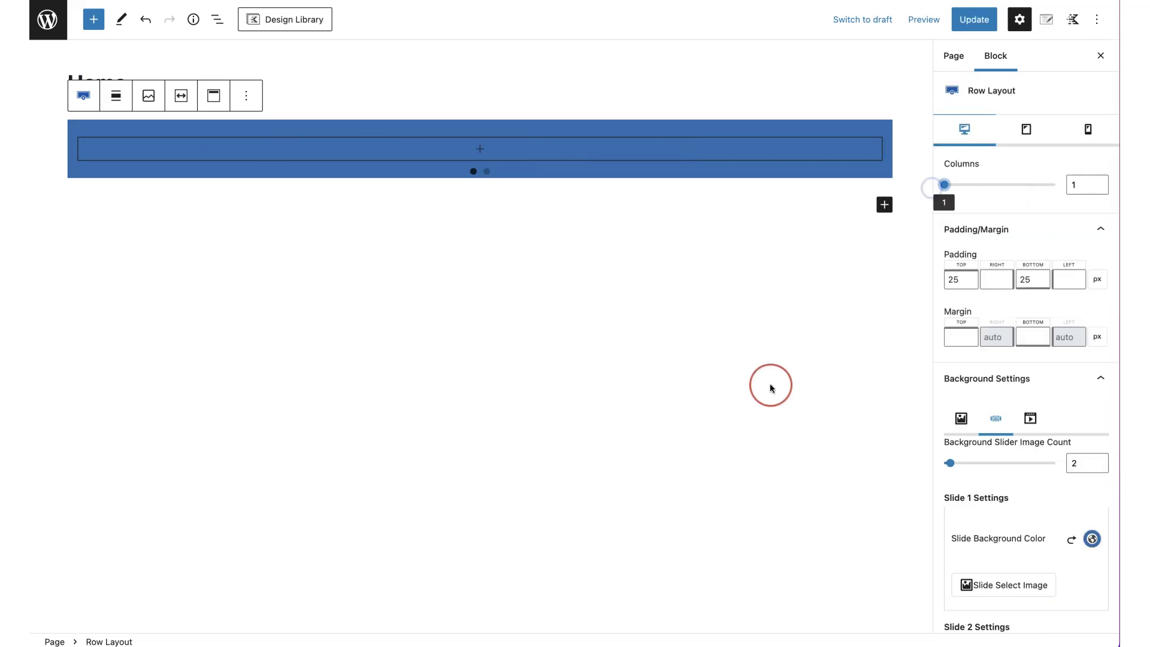
Add an Advanced Text block inside the row's column with the text "Heading"
left_click(484, 152)
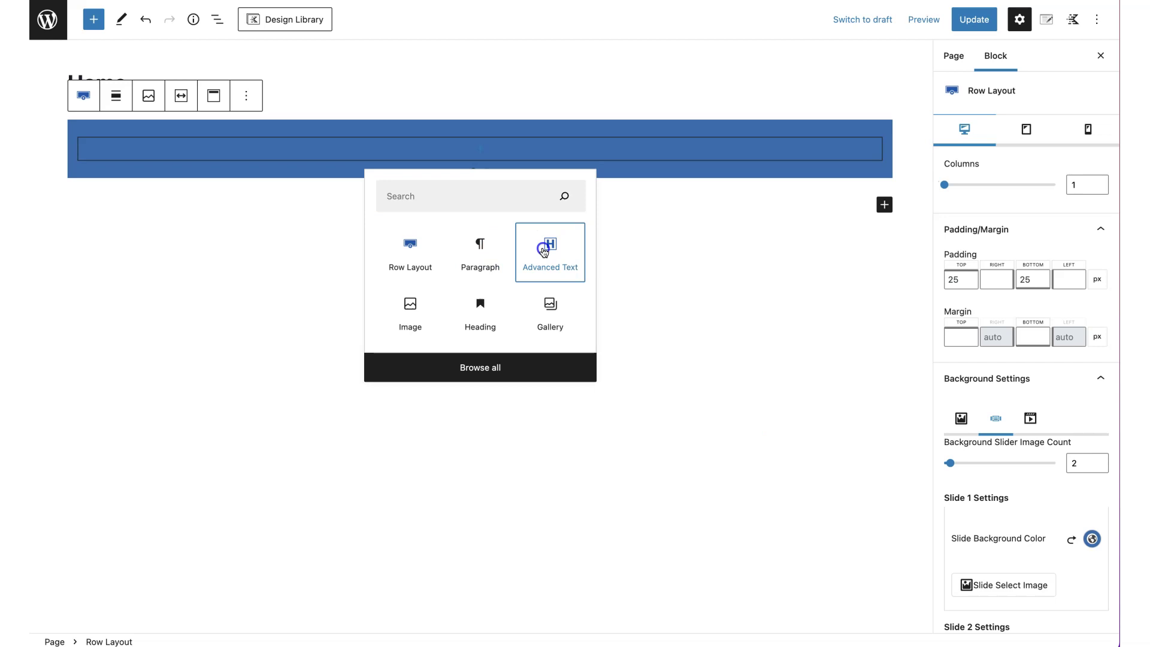
left_click(543, 248)
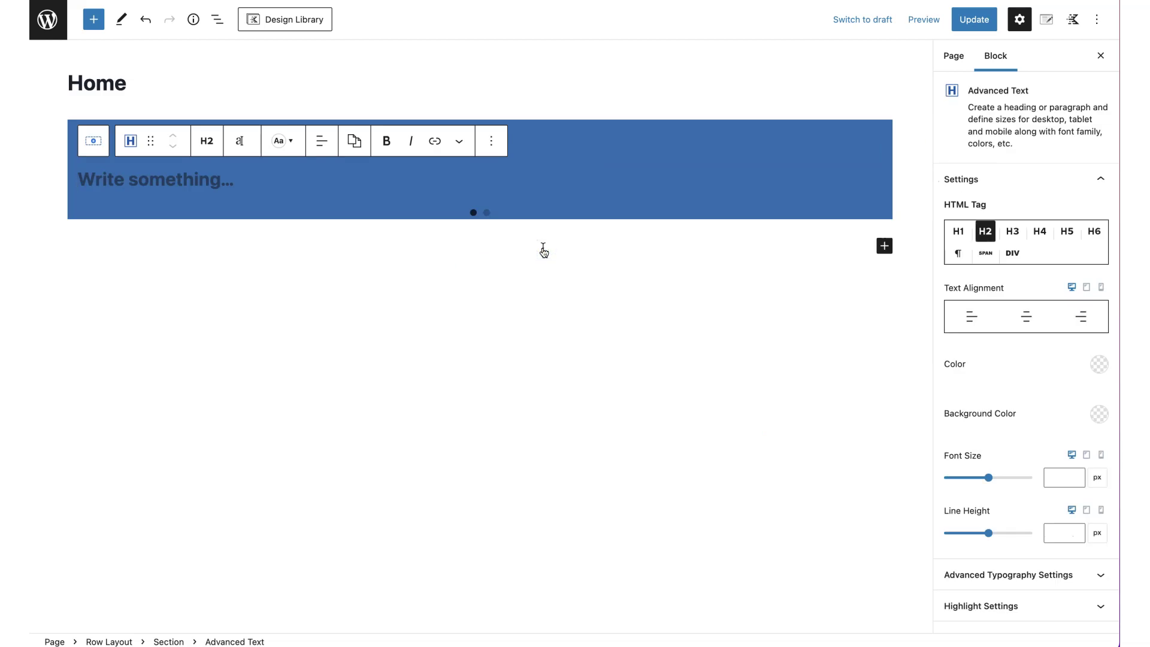
type("Heading")
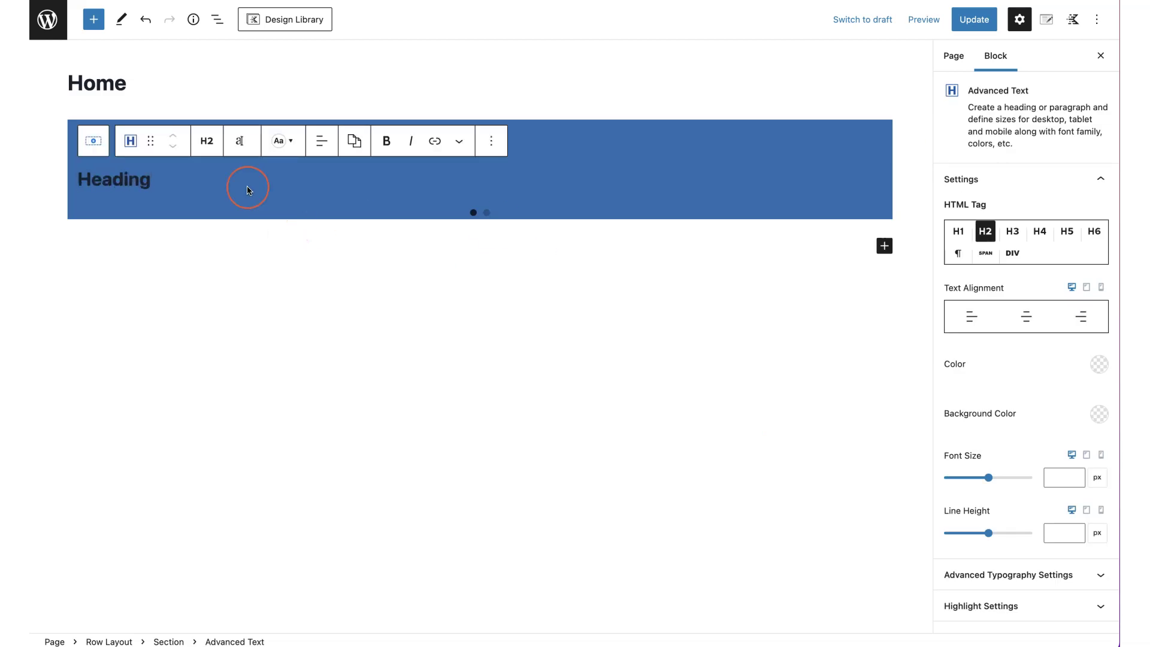
Center-align the heading and set its text color to the white at the end of the color palette
left_click(1033, 318)
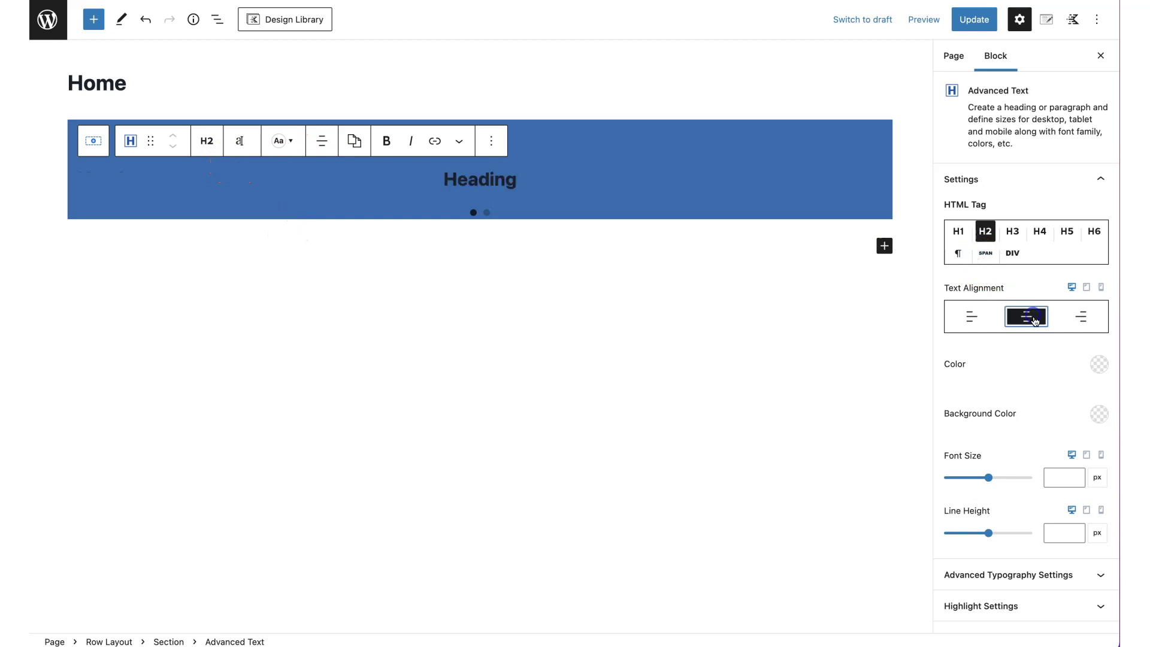
left_click(1098, 364)
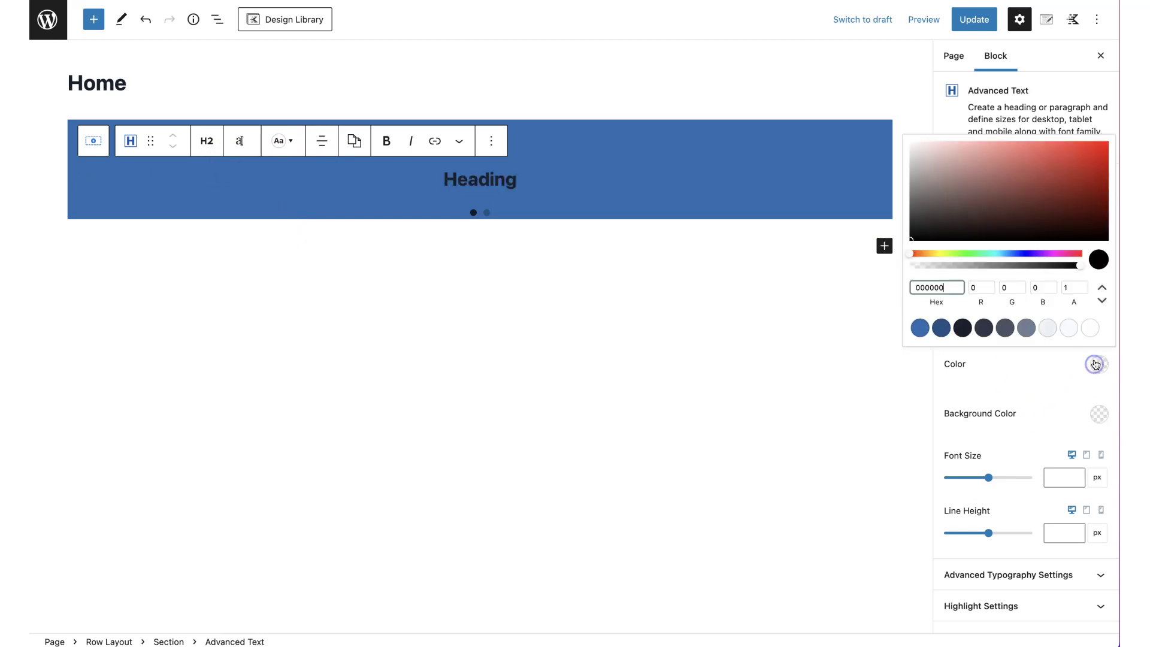
left_click(1088, 328)
left_click(1064, 380)
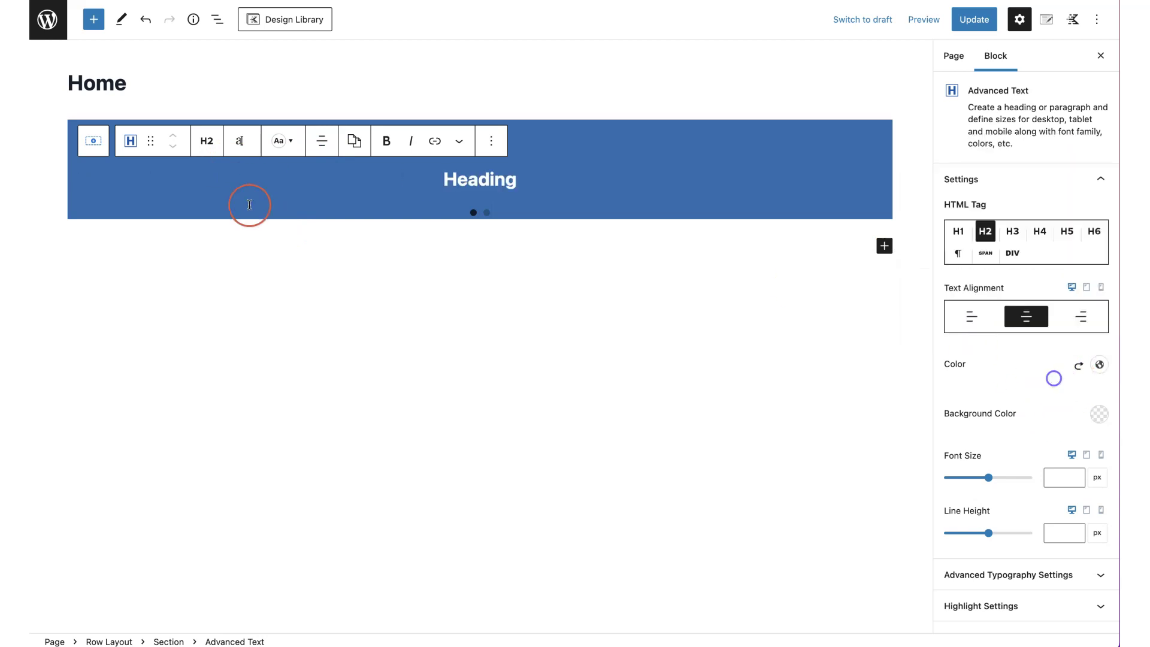
Give the parent row layout a background overlay in the near-black third palette color with an opacity of 60
left_click(109, 642)
scroll(1027, 478, "down", 5)
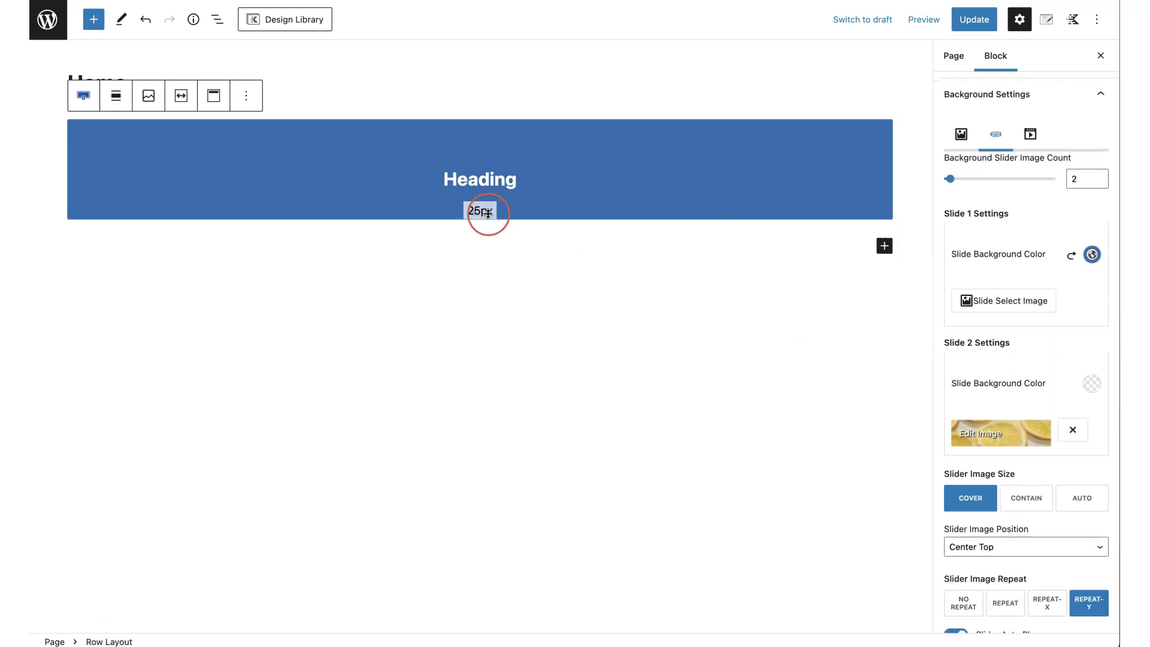
scroll(1041, 466, "down", 5)
scroll(1041, 467, "down", 8)
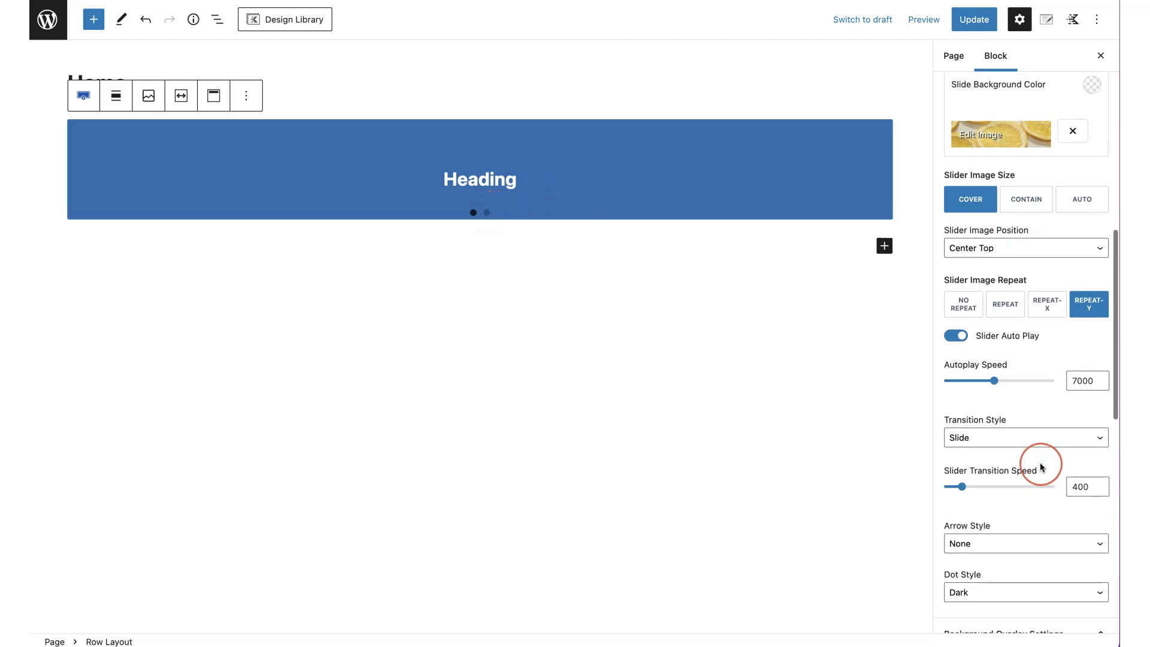
scroll(1040, 466, "up", 3)
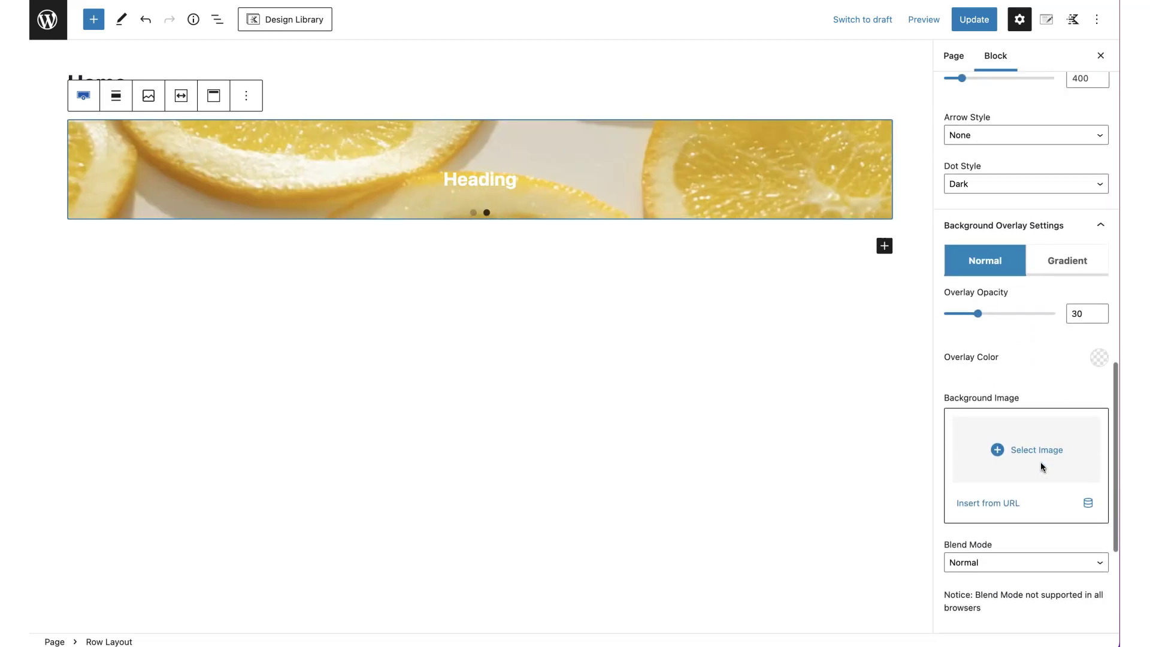
left_click(1012, 414)
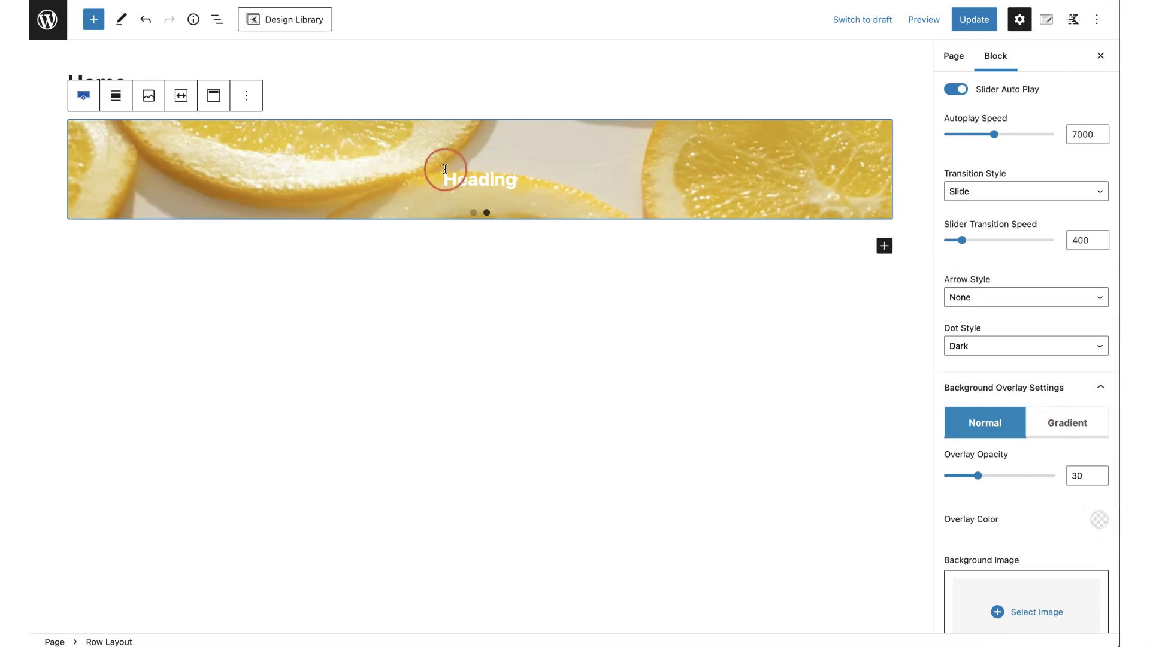
left_click(1102, 527)
left_click(963, 482)
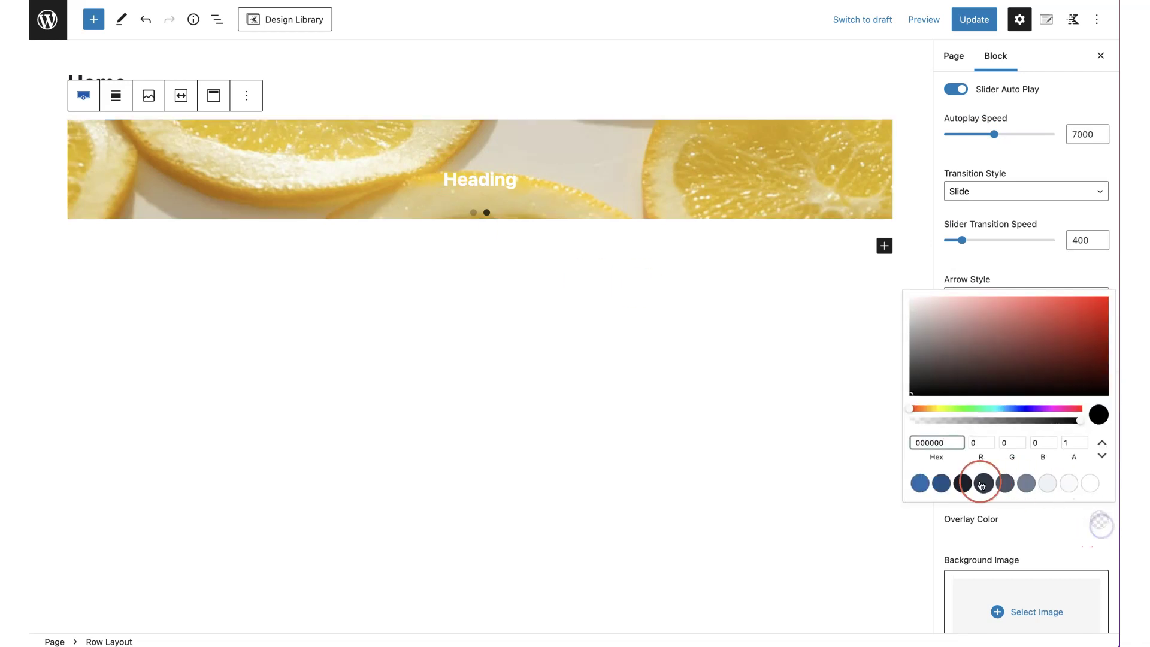
left_click(1067, 547)
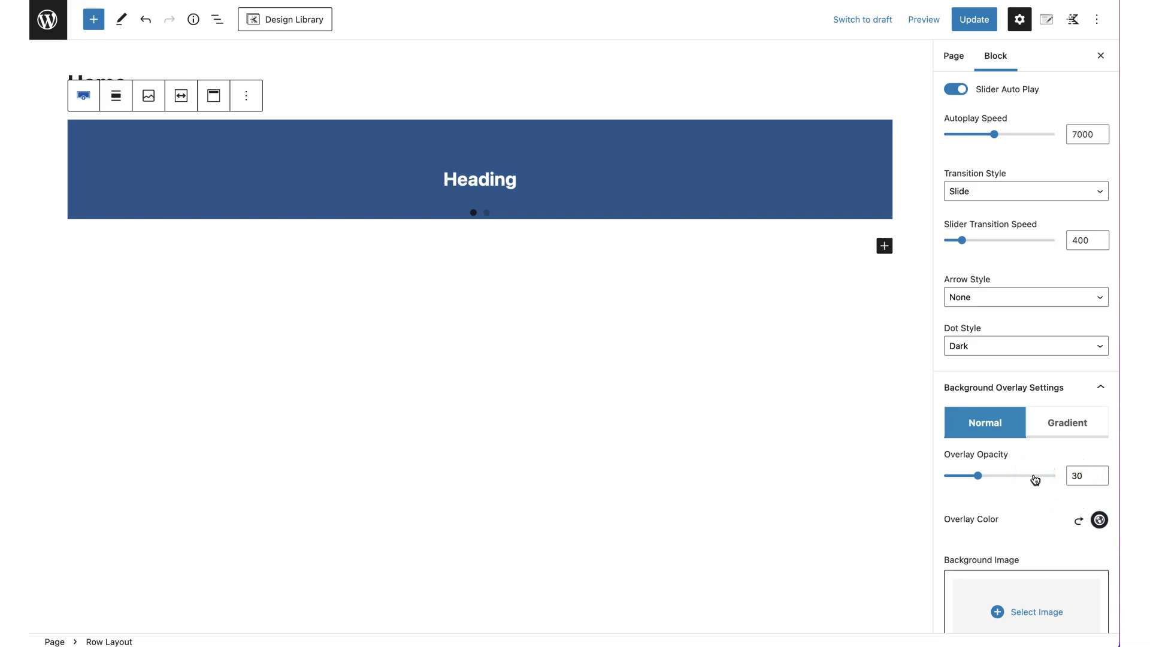
left_click_drag(985, 480, 994, 480)
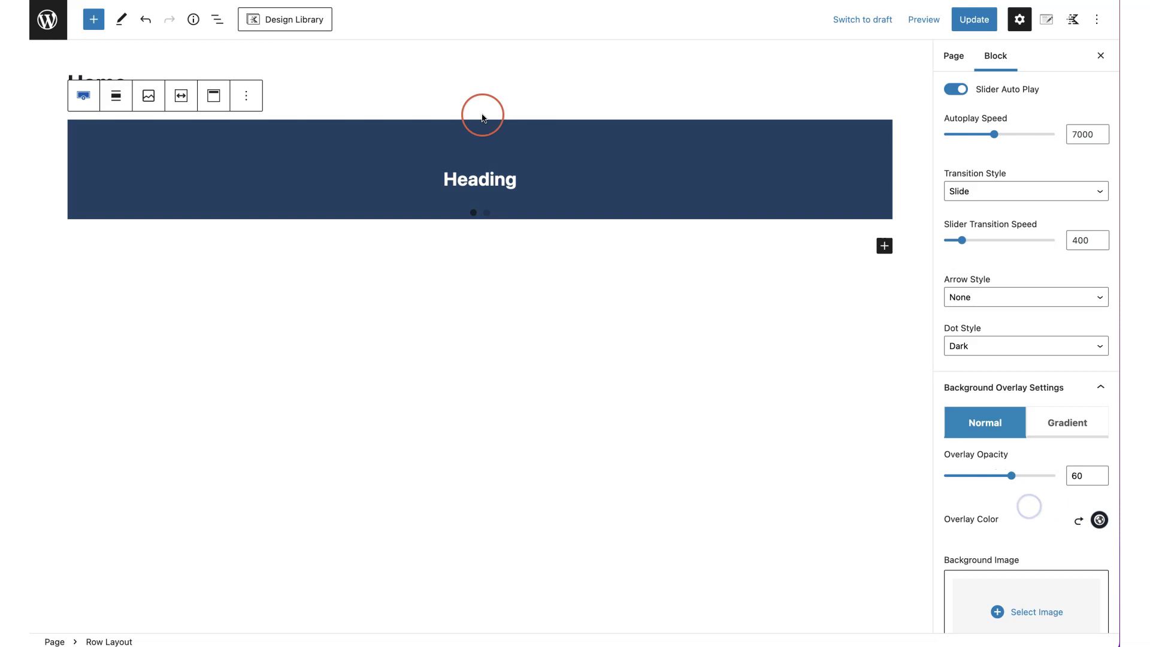
Update the Home page and switch the row's background slider to its second slide on the published page
left_click(957, 27)
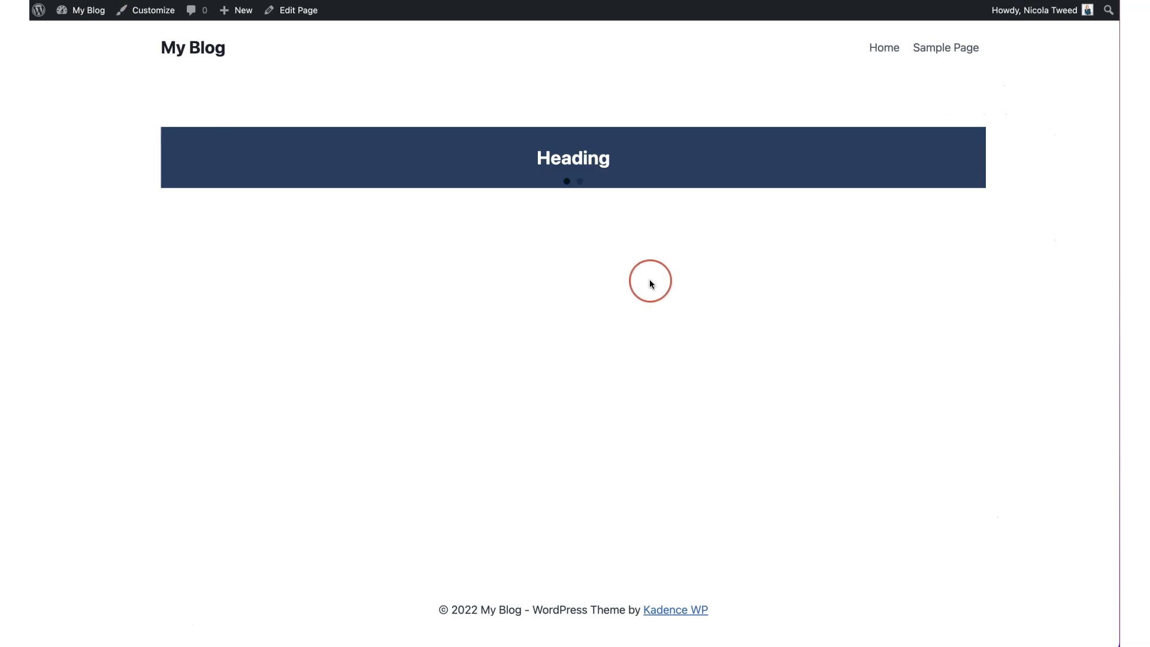
left_click(579, 181)
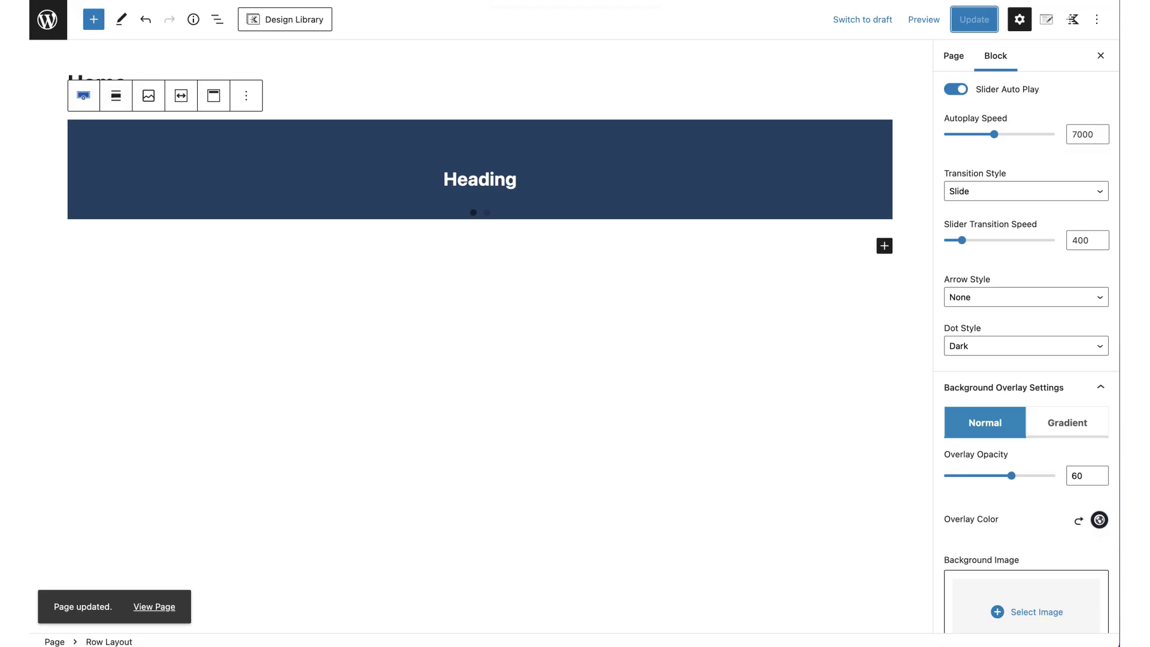
Change the row's background overlay to a gradient and set the overlay opacity to 42
scroll(1012, 383, "down", 2)
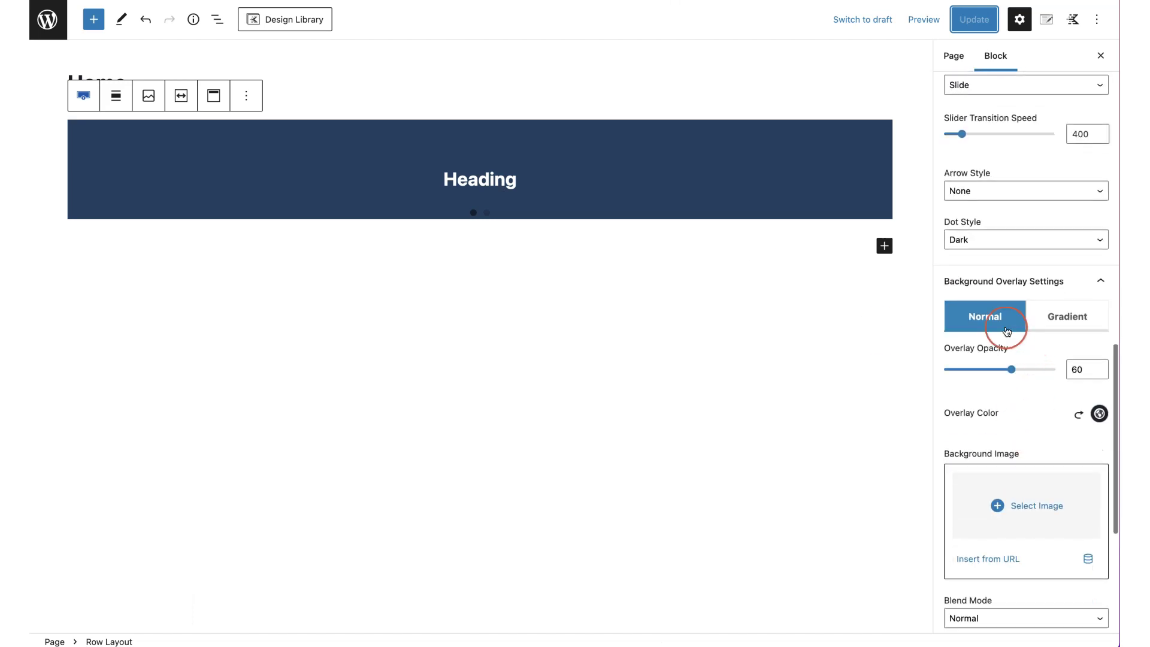
left_click(1059, 332)
scroll(1000, 450, "down", 2)
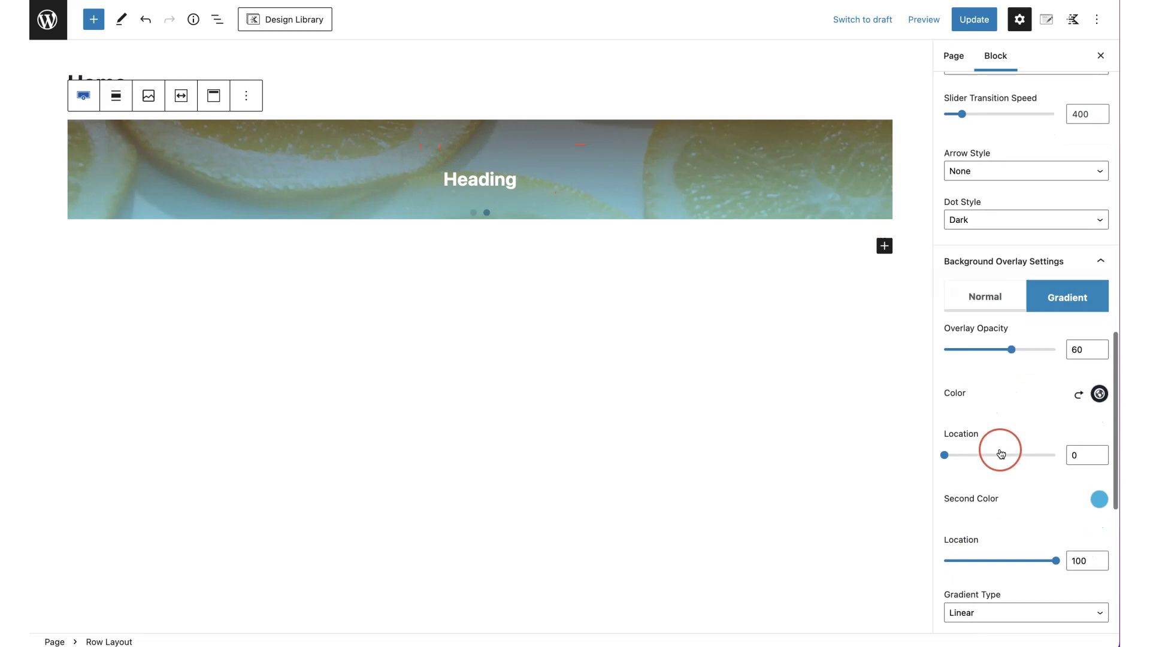
left_click_drag(1011, 324, 990, 318)
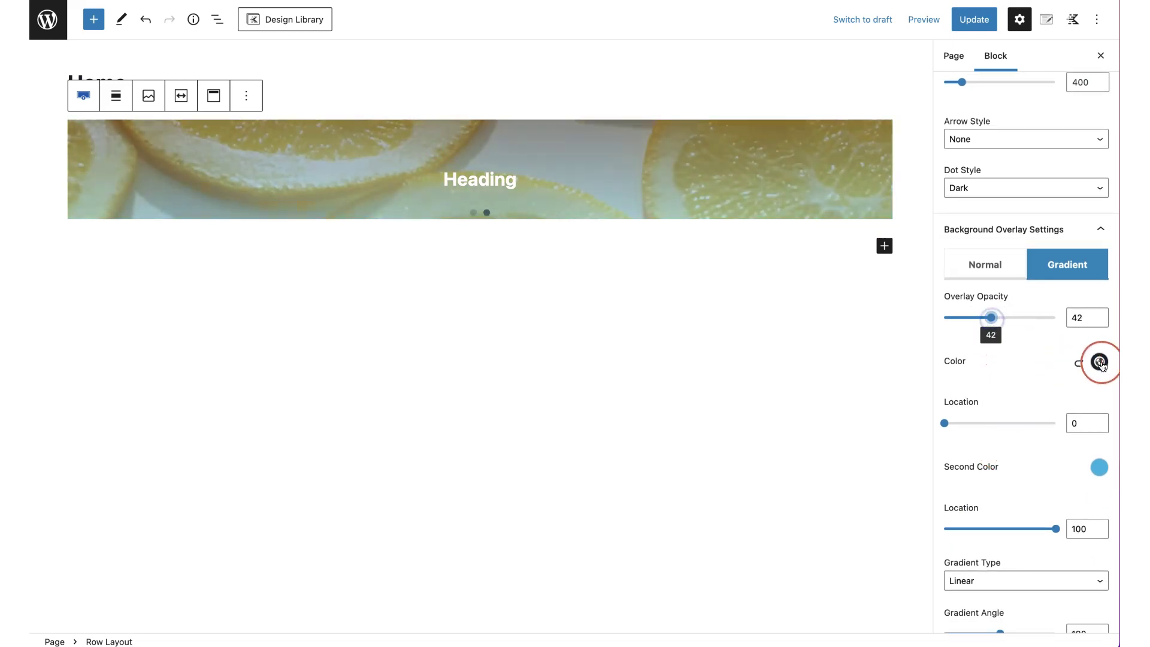
Try the Radial type for the overlay gradient and return it to Linear
scroll(1032, 451, "down", 2)
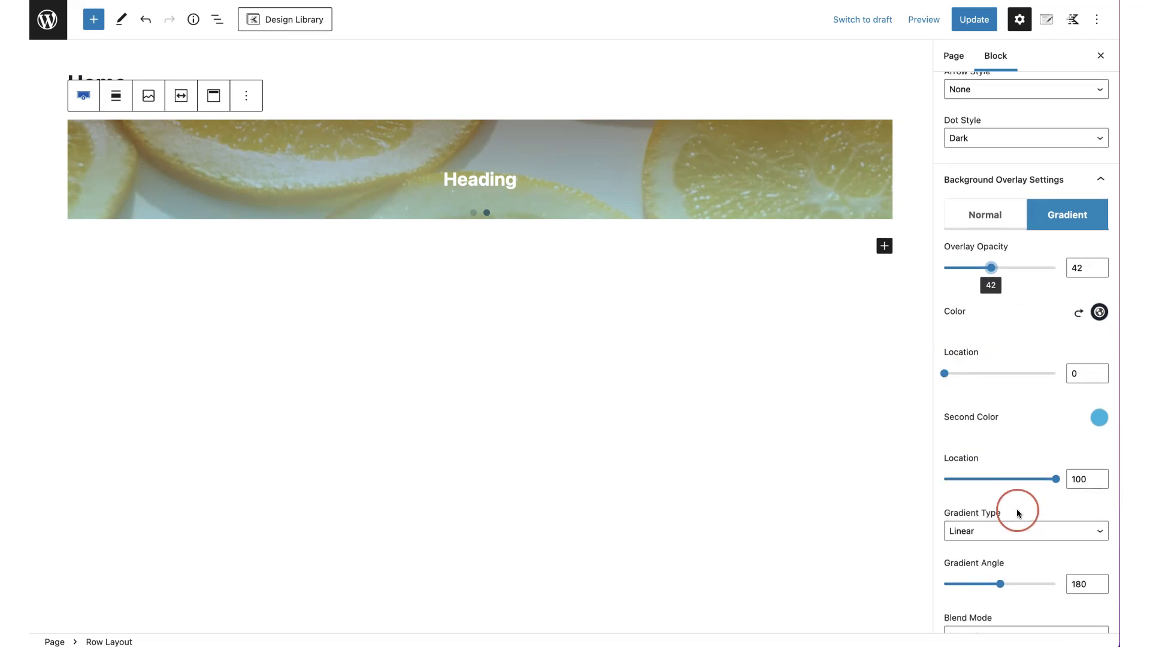
scroll(1018, 513, "down", 4)
left_click(998, 437)
left_click(999, 447)
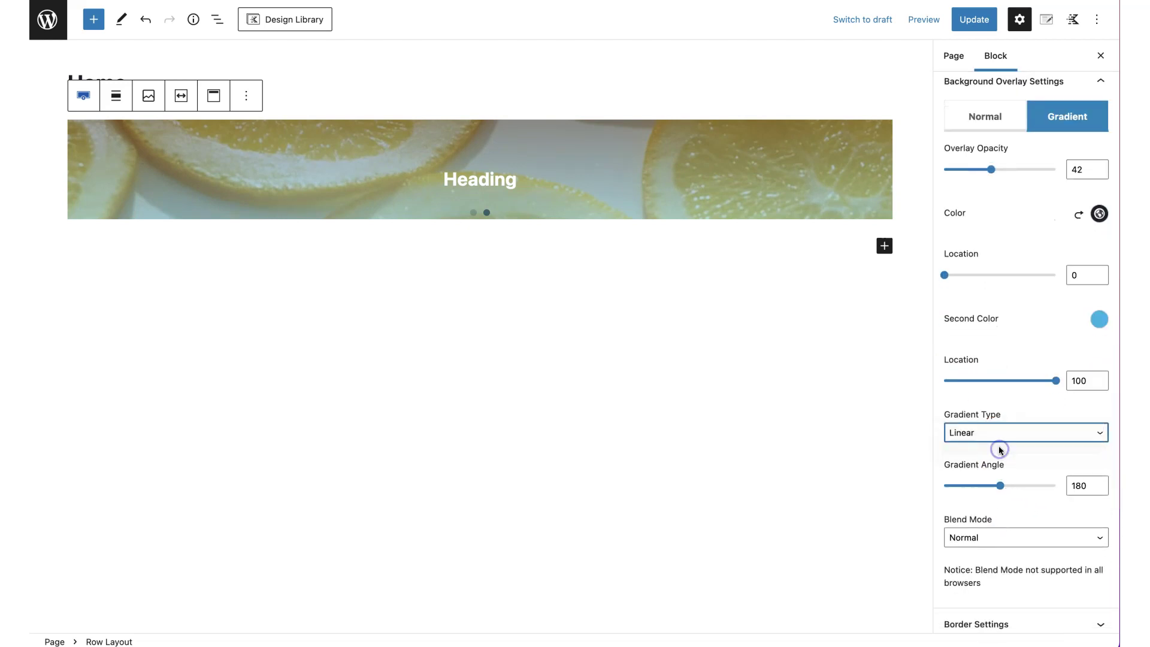
scroll(1012, 491, "down", 3)
left_click(994, 367)
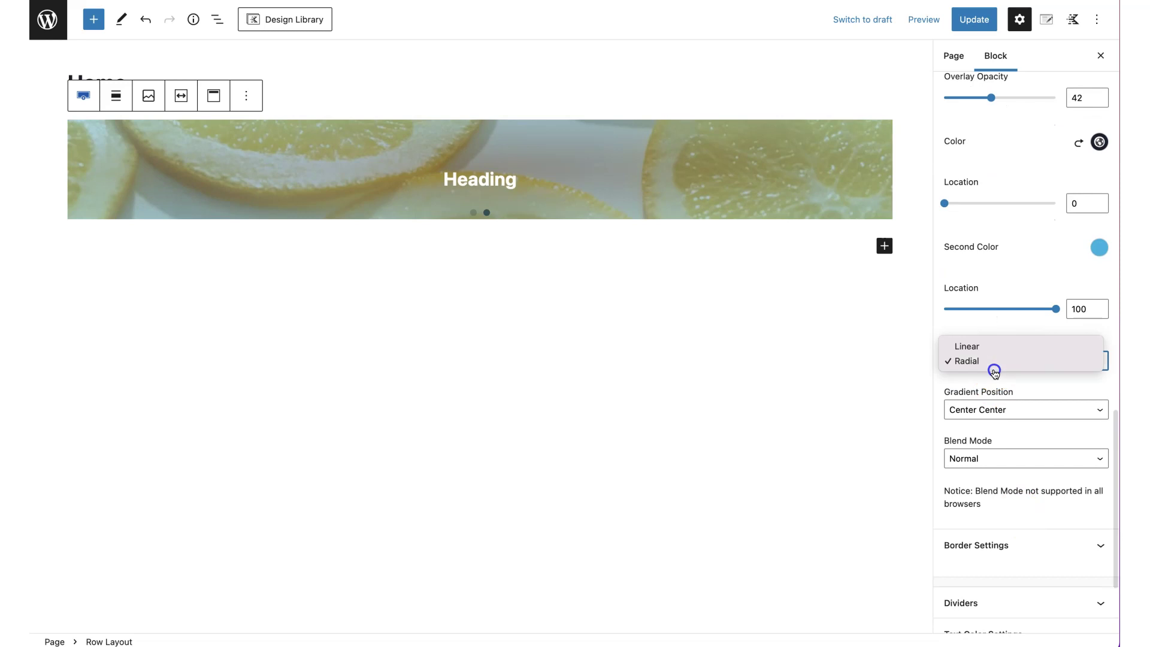
left_click(994, 348)
Set the overlay's gradient angle to 247 and collapse the background overlay and background settings
mouse_move(1000, 416)
left_mouse_down()
mouse_move(971, 416)
mouse_move(1009, 417)
left_mouse_up()
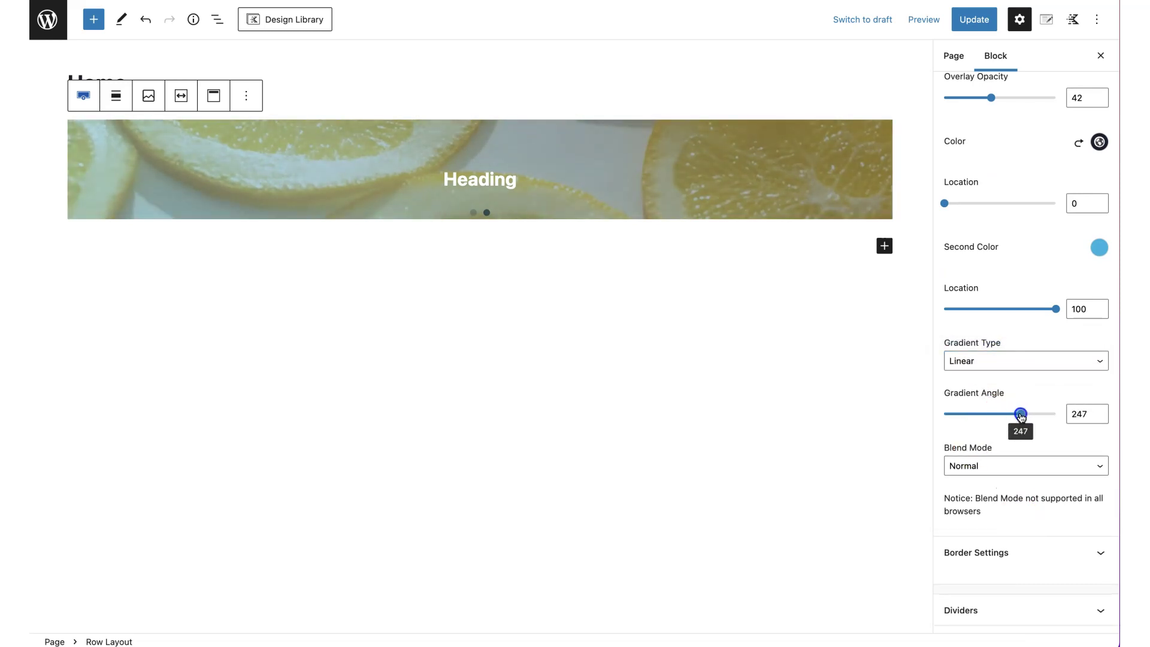
scroll(1019, 413, "up", 5)
left_click(1094, 298)
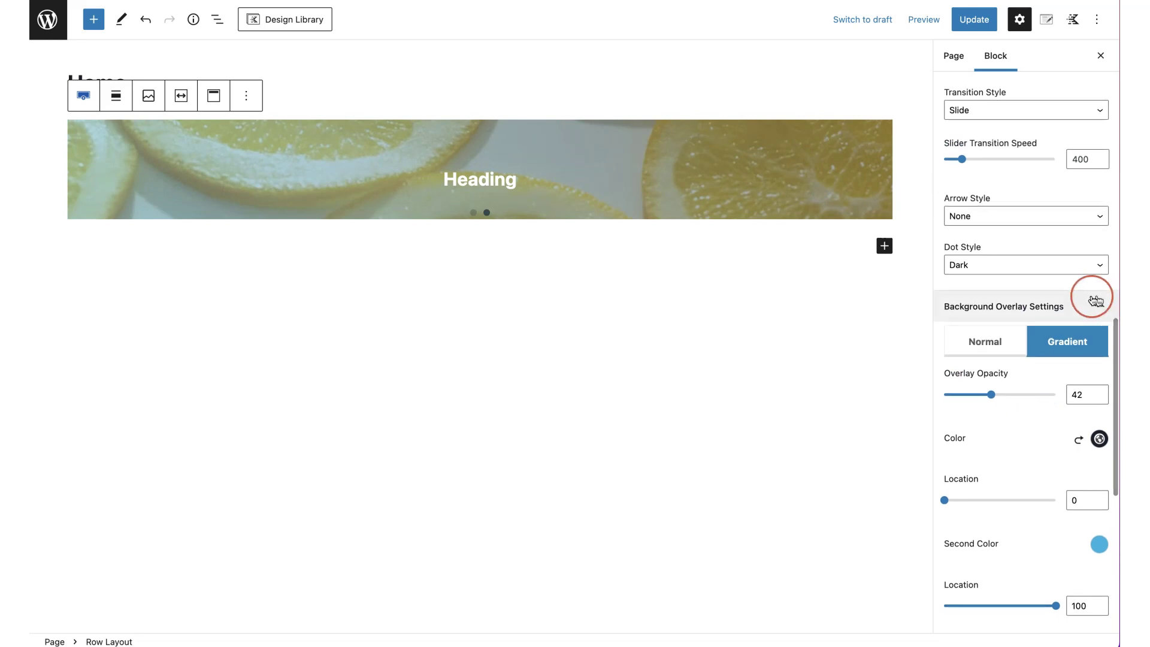
scroll(1087, 299, "down", 1)
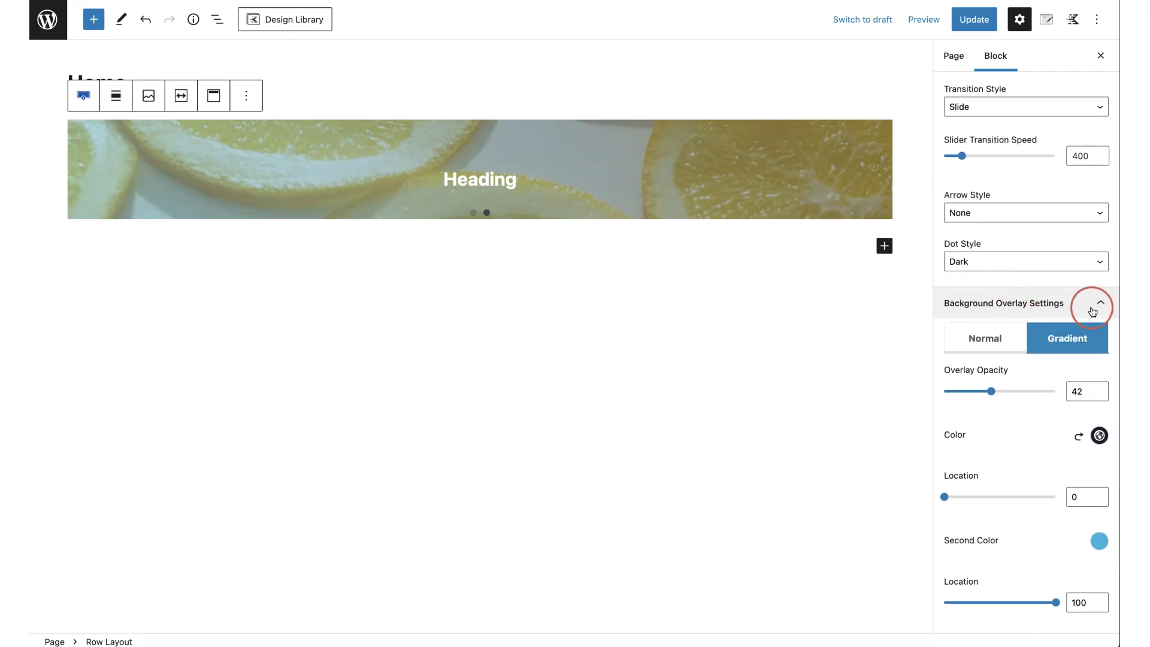
left_click(1092, 307)
scroll(1090, 307, "up", 4)
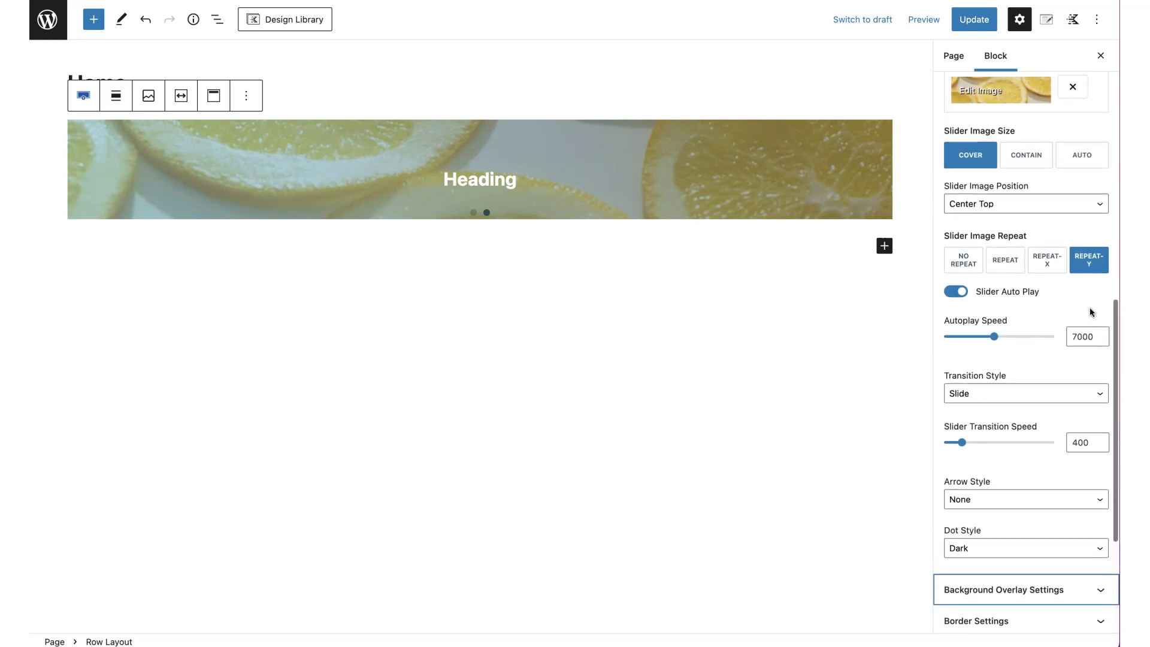
scroll(1090, 307, "up", 10)
left_click(1072, 256)
left_click(1100, 230)
left_click(1100, 262)
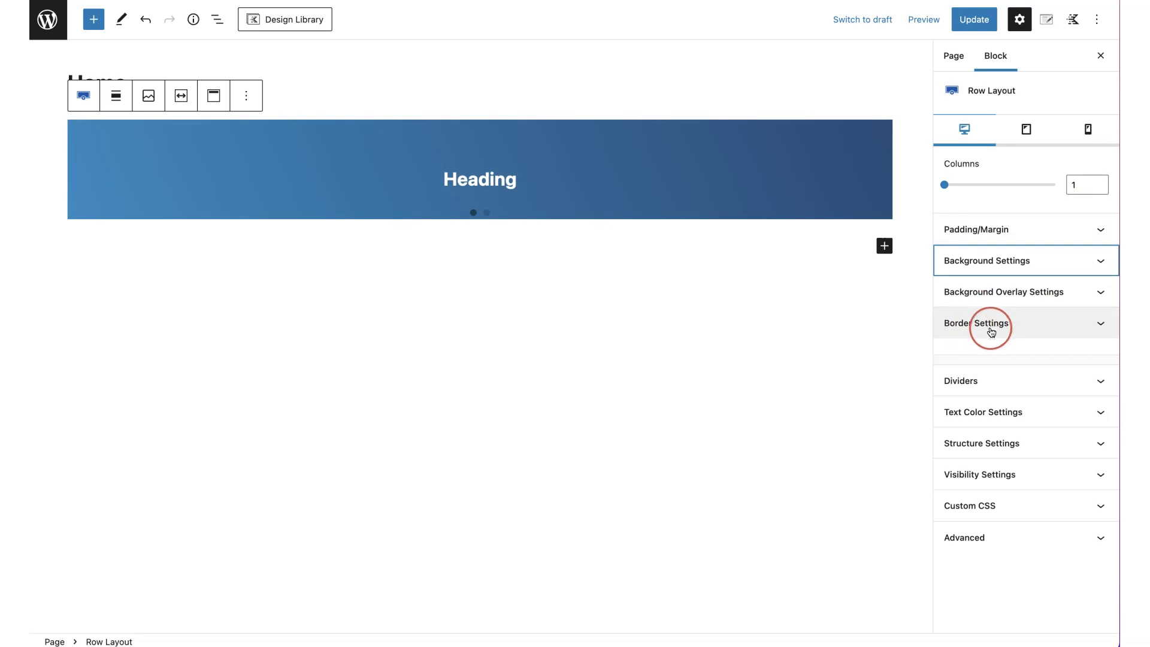
Set the row layout's border color to a muted red
left_click(1054, 332)
left_click(1098, 359)
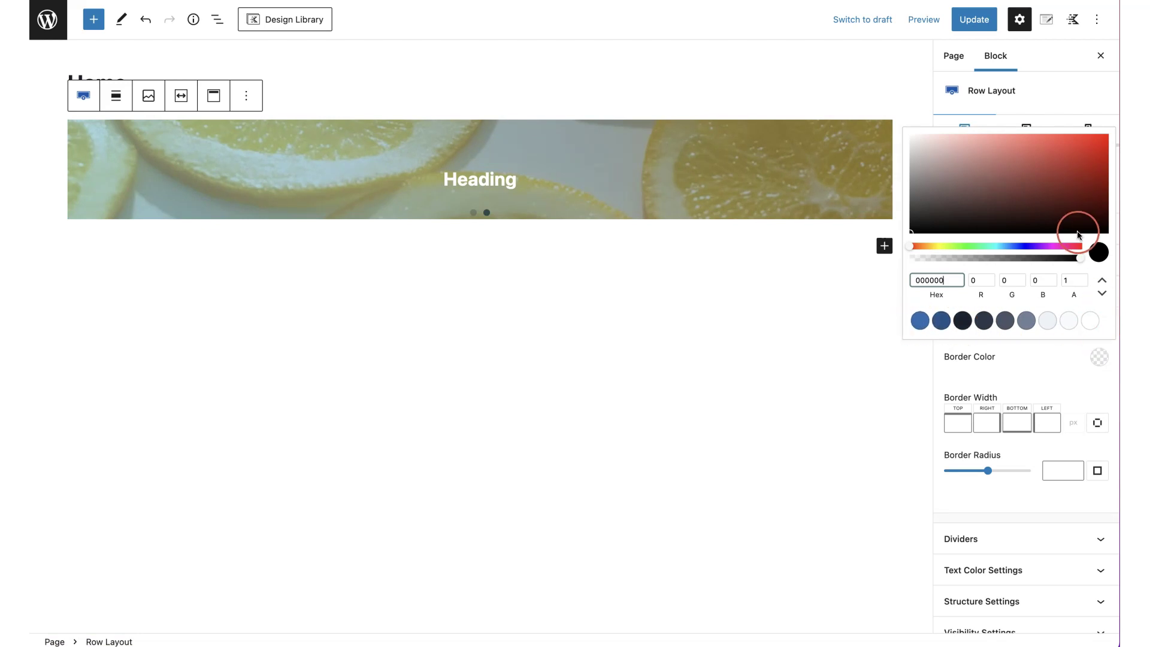
left_click(1014, 183)
left_click(1039, 394)
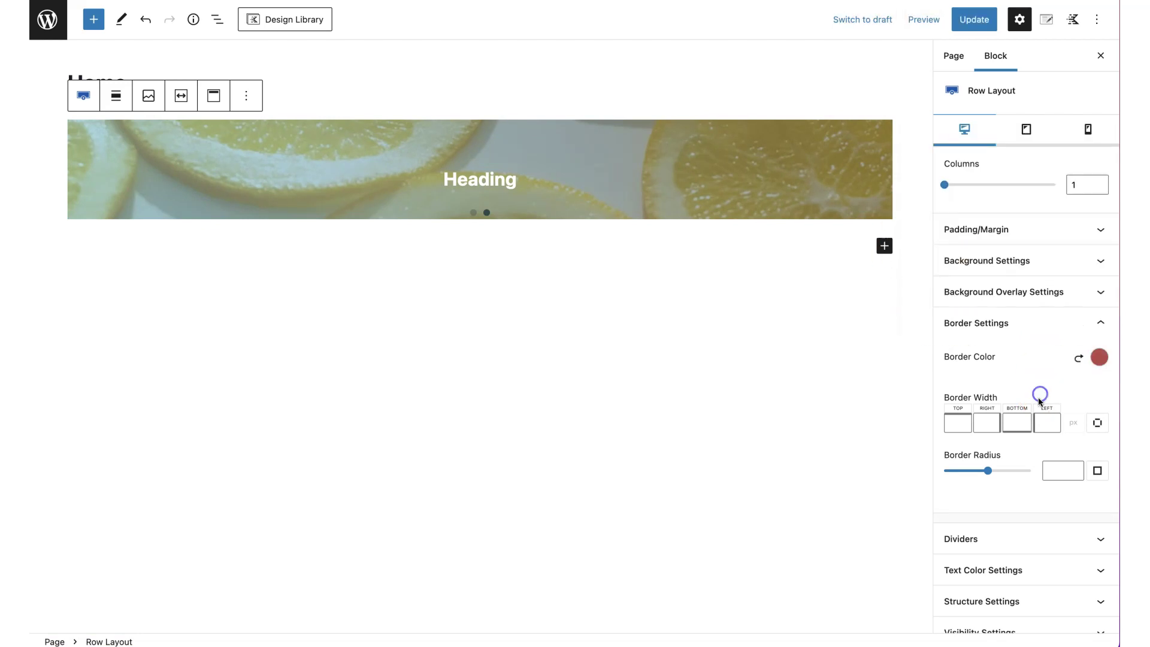
Try a 10 px top border, and set a uniform border width of 9 px on all four sides
type("10")
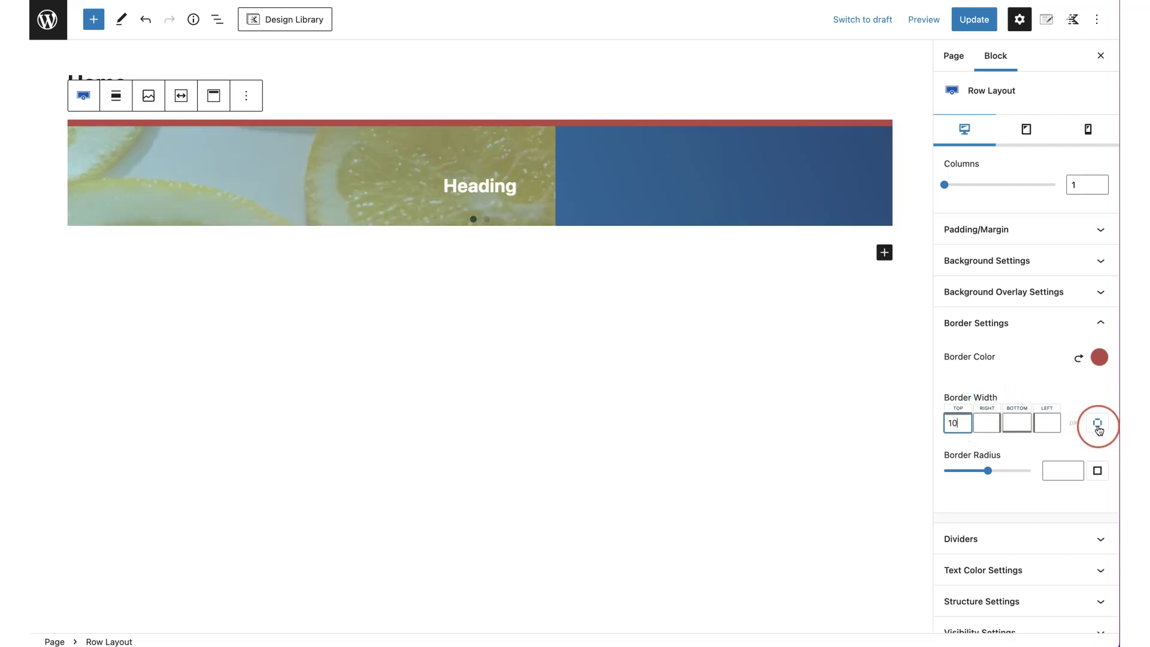
left_click(1099, 424)
left_click_drag(959, 413, 958, 419)
Round the row's border with a radius of 235, except the top-left corner set to 0, and collapse the border settings
mouse_move(988, 466)
left_mouse_down()
mouse_move(953, 464)
mouse_move(986, 466)
left_mouse_up()
left_click(1097, 461)
left_click(961, 472)
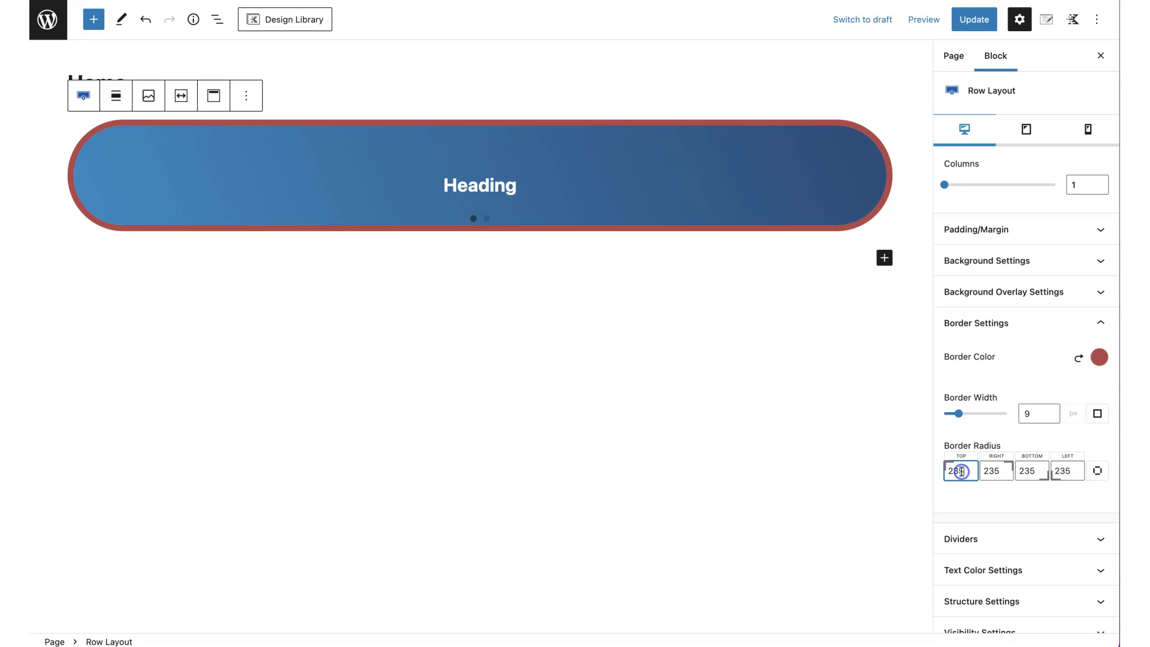
type("0")
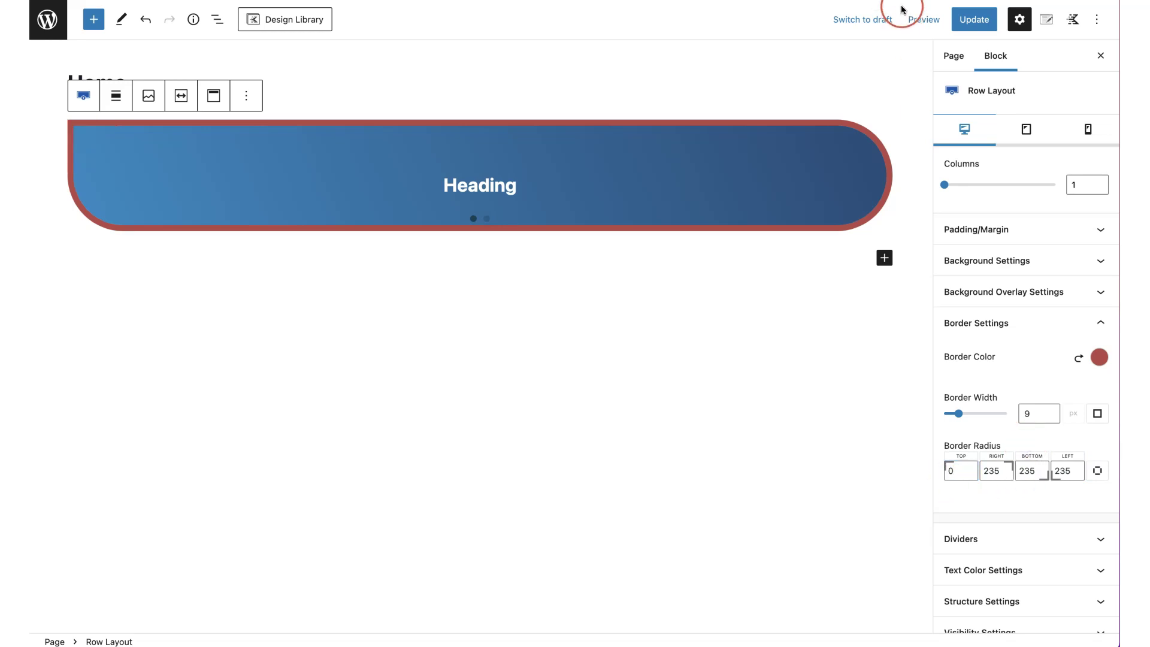
left_click(1098, 324)
left_click(1098, 325)
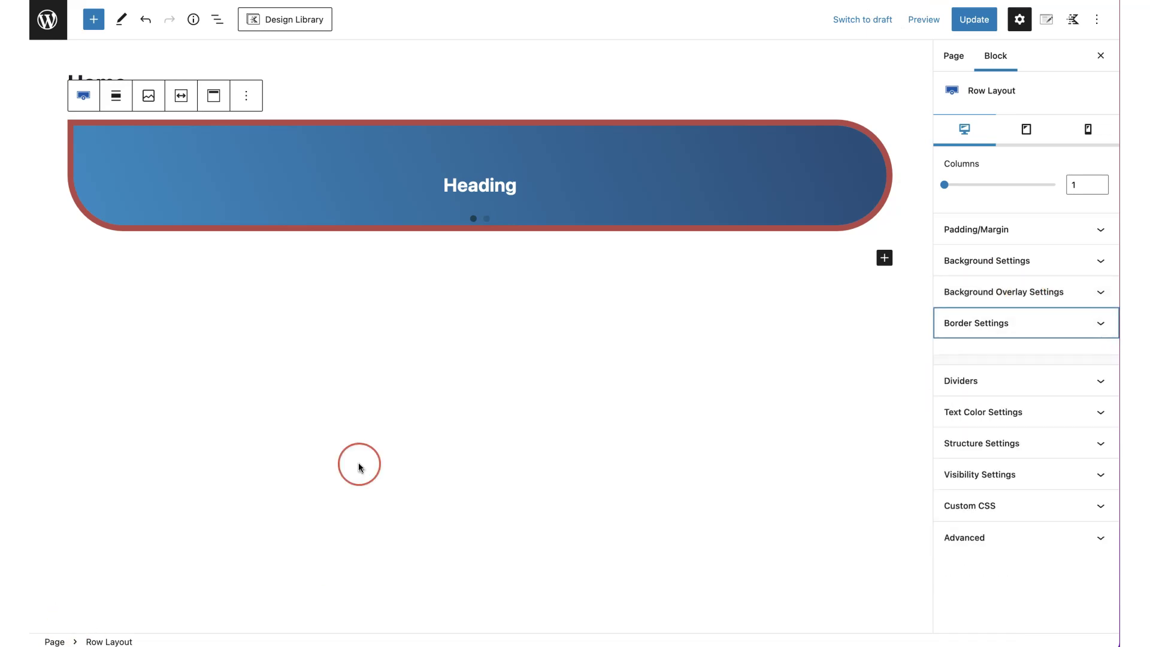
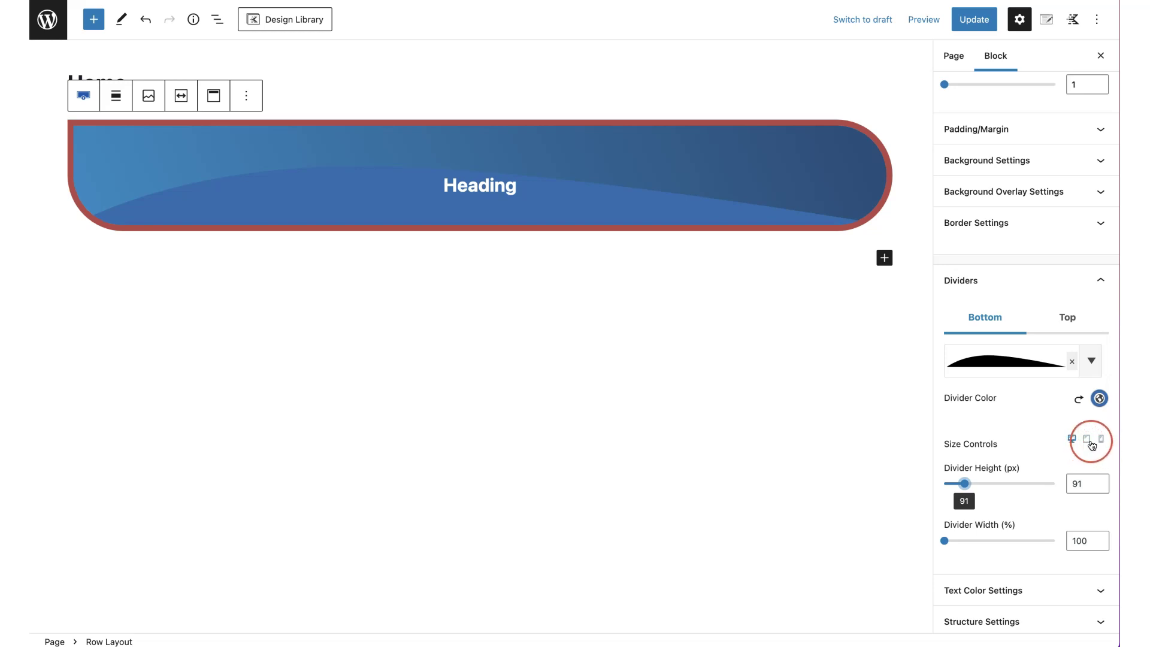
Set the bottom divider's mobile height to 83 px and return to the desktop size controls
left_click(1086, 439)
left_click_drag(998, 537, 963, 542)
left_click(1102, 496)
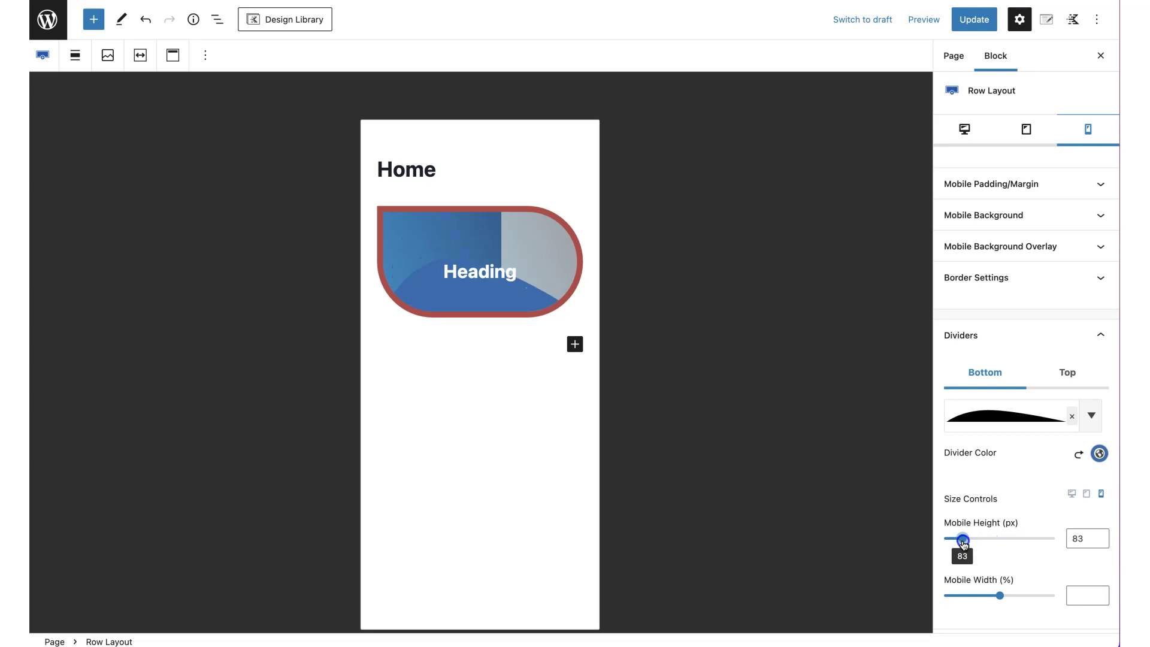
left_click(1069, 496)
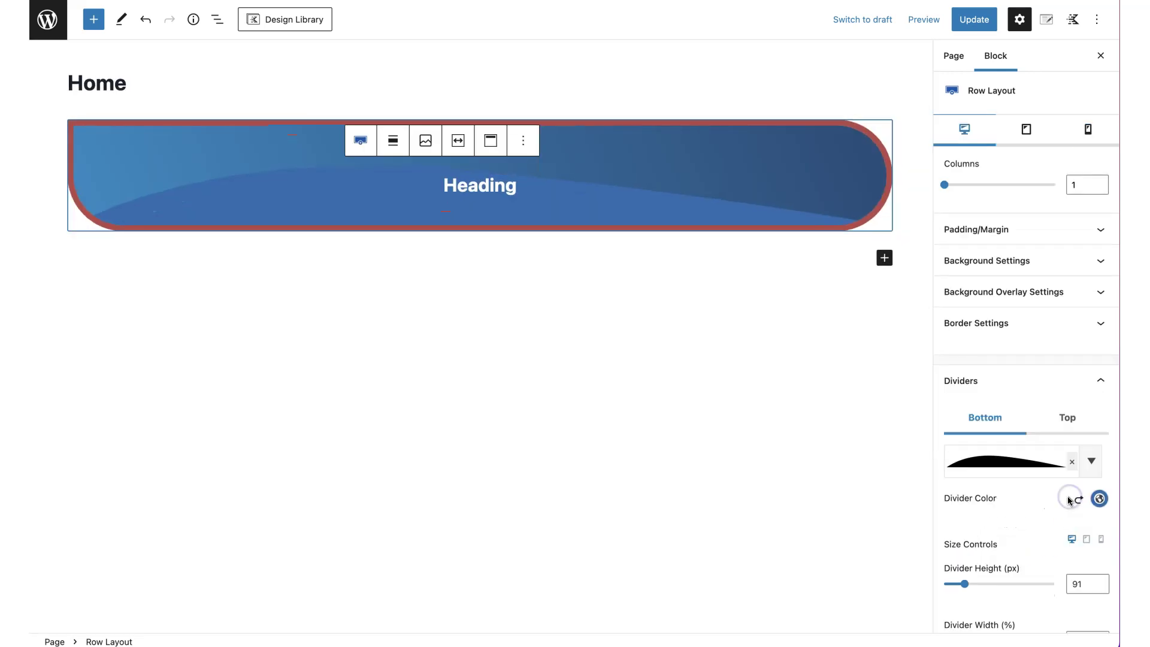
Try a wider bottom divider on desktop and return its width to 100%
left_click(1017, 531)
scroll(1016, 531, "down", 2)
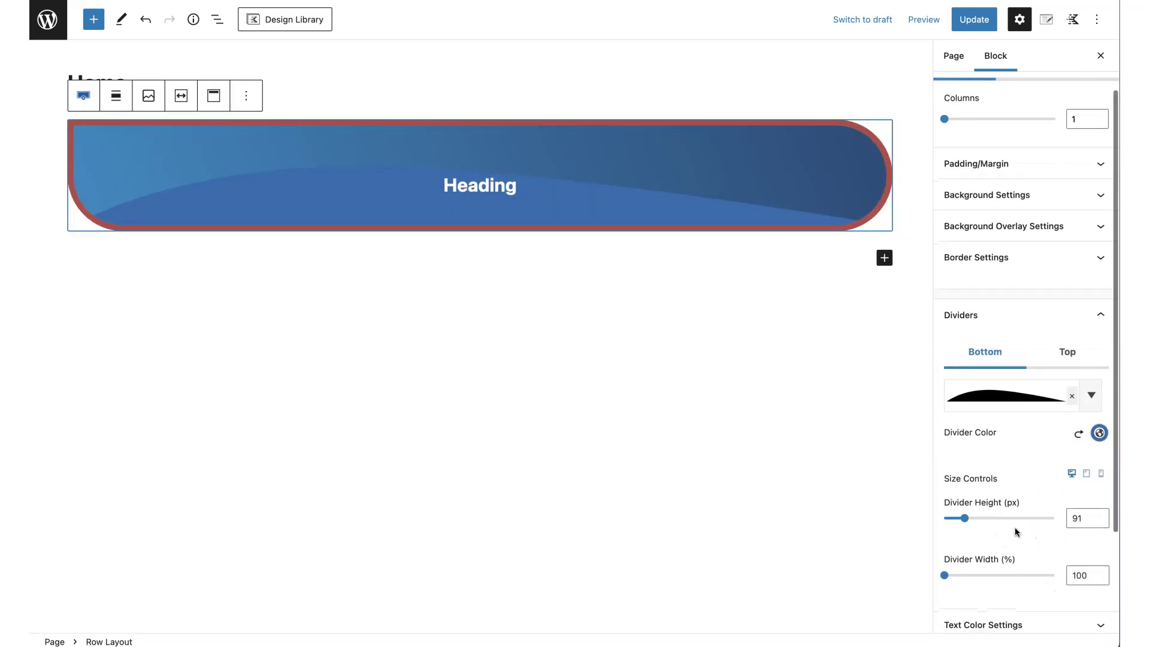
scroll(1015, 527, "down", 2)
left_click_drag(981, 526, 941, 526)
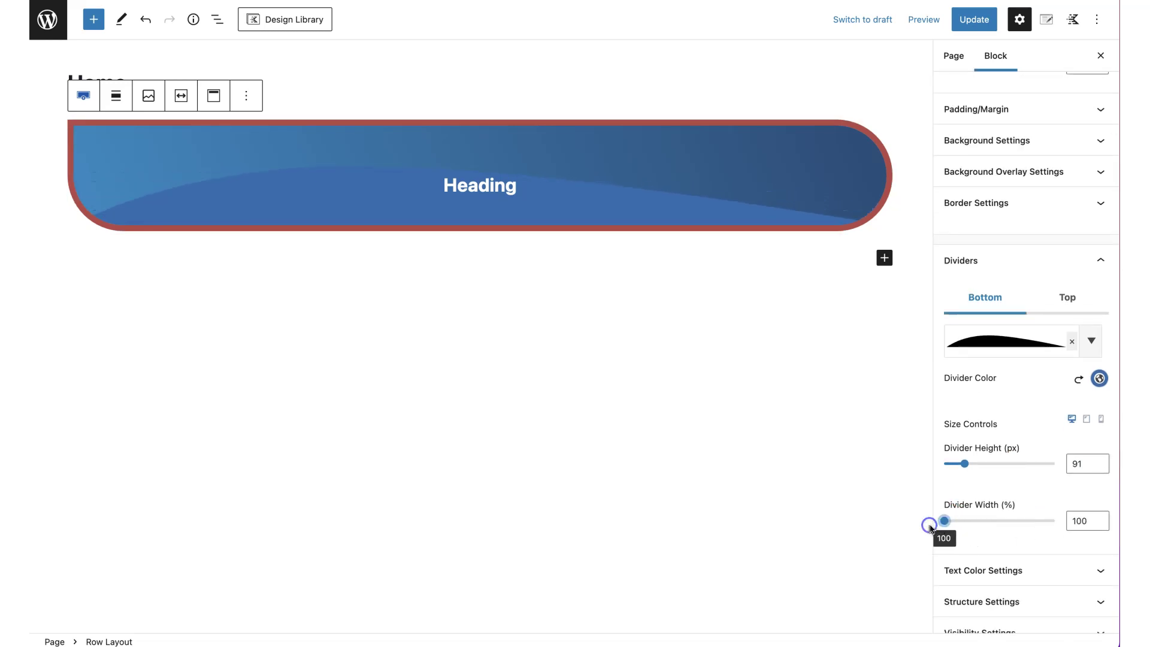
Add a top divider to the row with the asymmetrical curve that matches the bottom divider's arch
left_click(1067, 299)
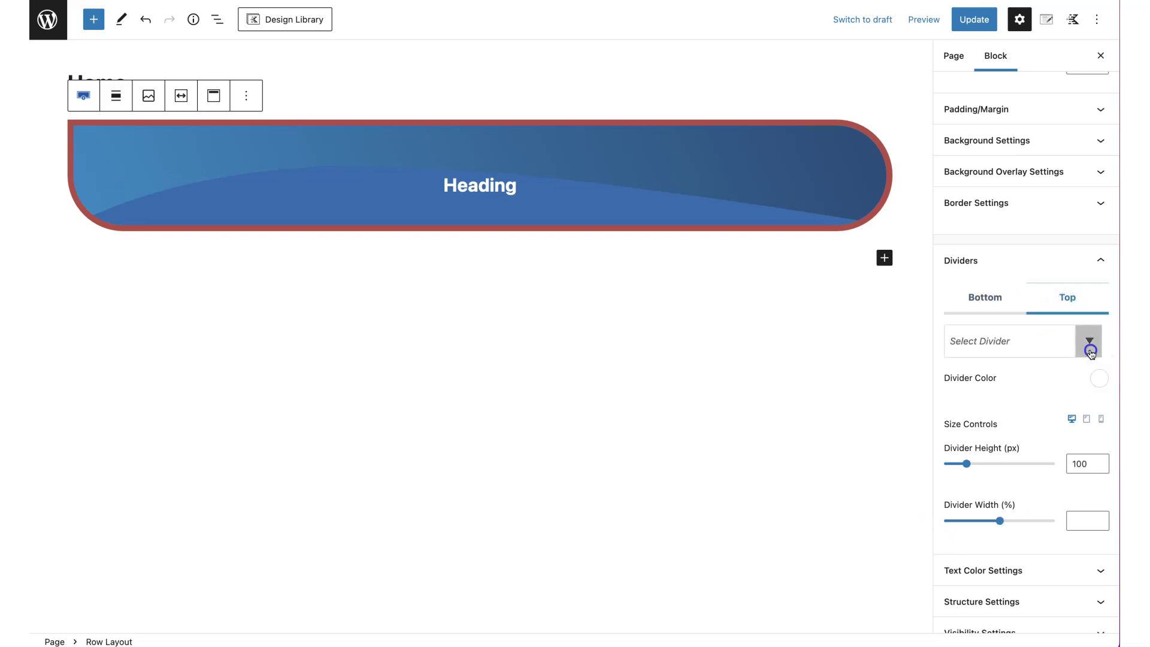
left_click(1086, 346)
scroll(988, 398, "down", 5)
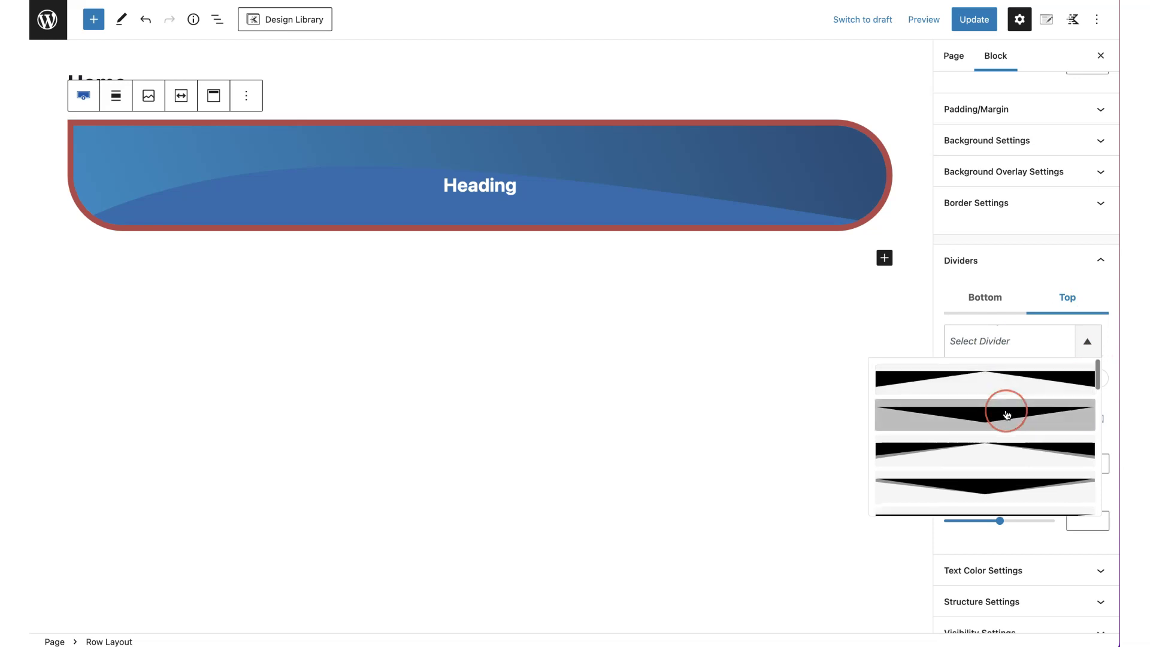
scroll(1006, 415, "down", 3)
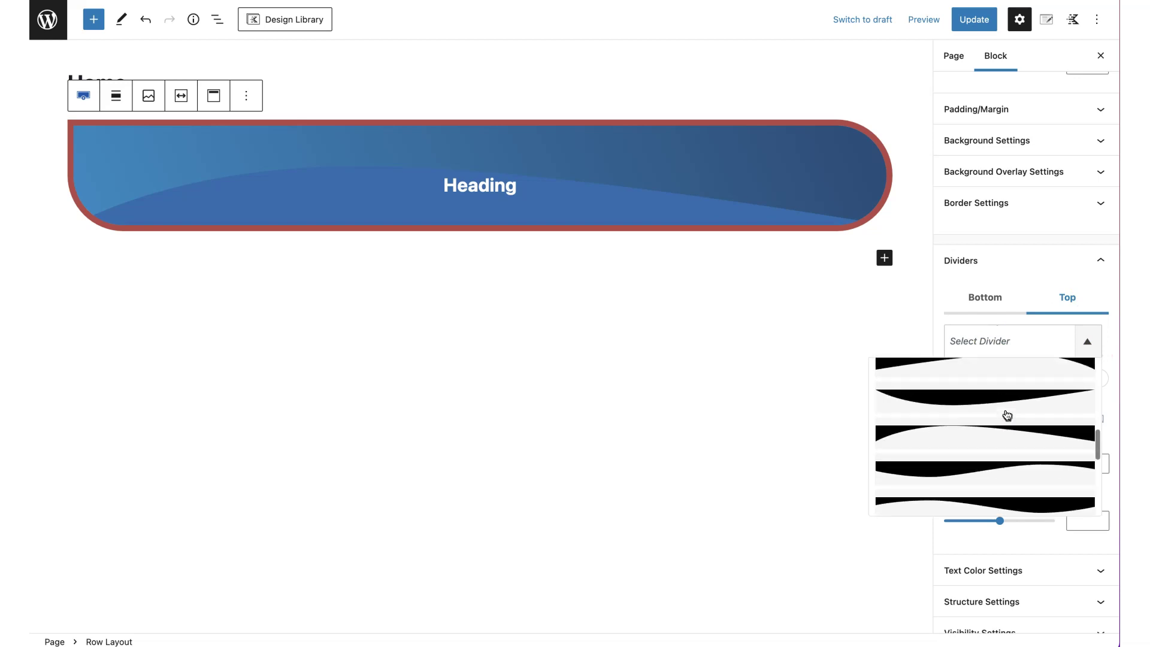
left_click(1006, 413)
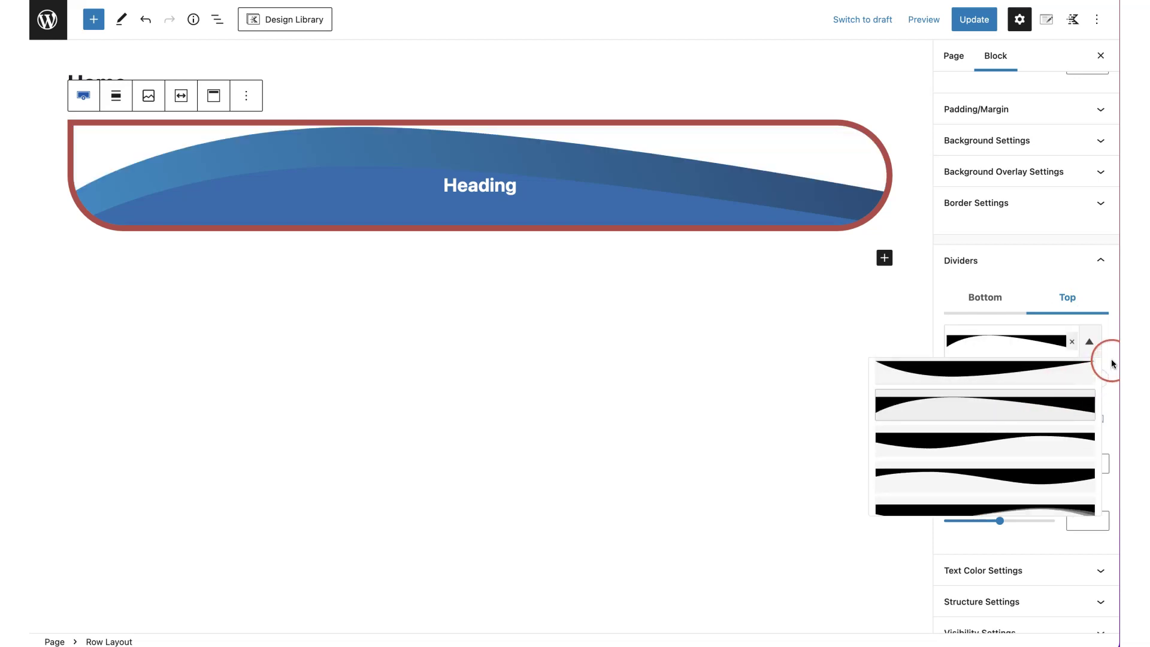
Color the top divider with the near-black third palette color, 1A202C
left_click(1105, 370)
left_click(1099, 379)
left_click(960, 344)
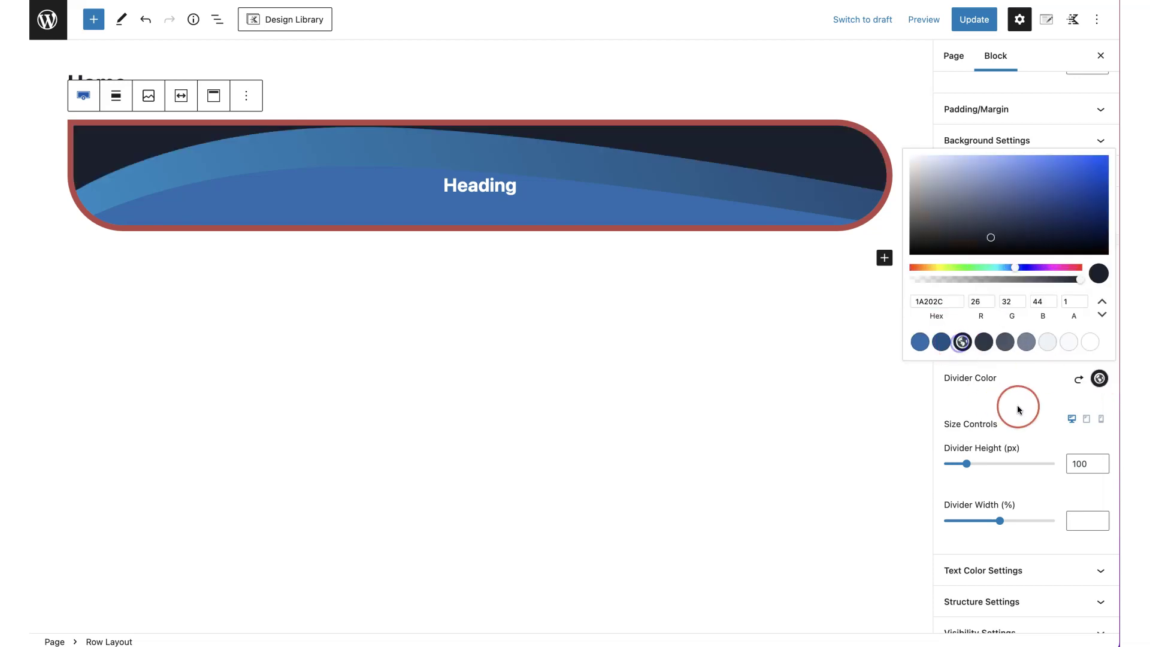
left_click(1018, 403)
Set the top divider's height to 63 px and width to 159%, and collapse the divider settings
left_click_drag(968, 465, 958, 464)
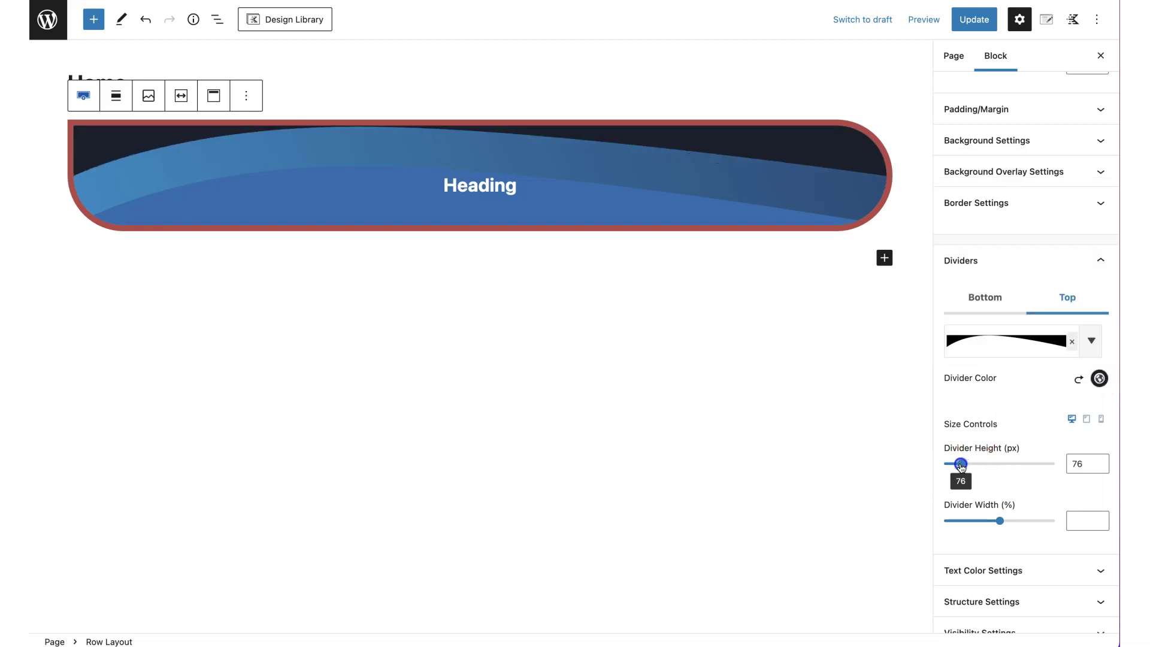
left_click_drag(1001, 520, 969, 522)
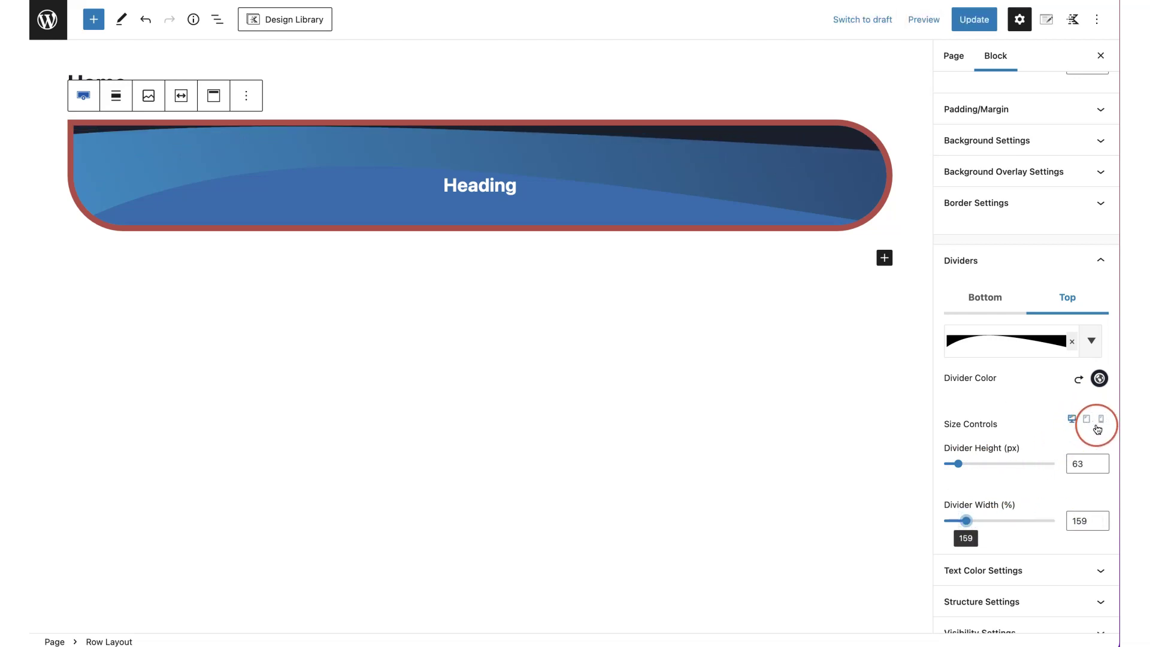
left_click(1109, 272)
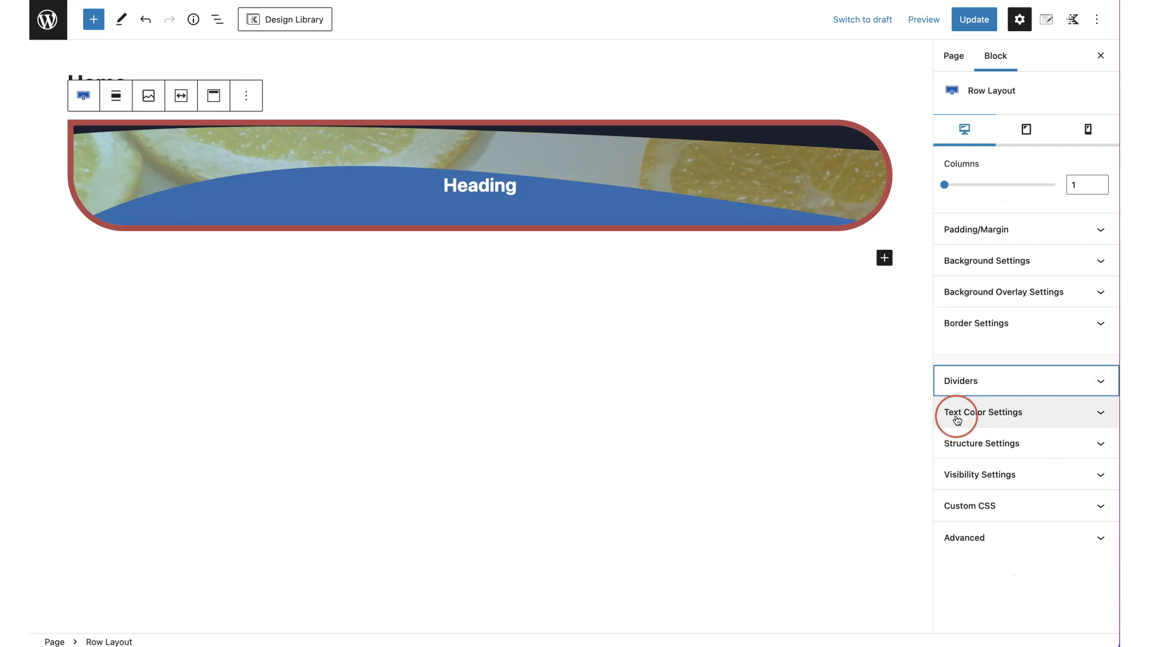
Examine the row's text, link and link hover color settings and the text color picker, and collapse the section
left_click(1068, 421)
left_click(1040, 453)
left_click(972, 452)
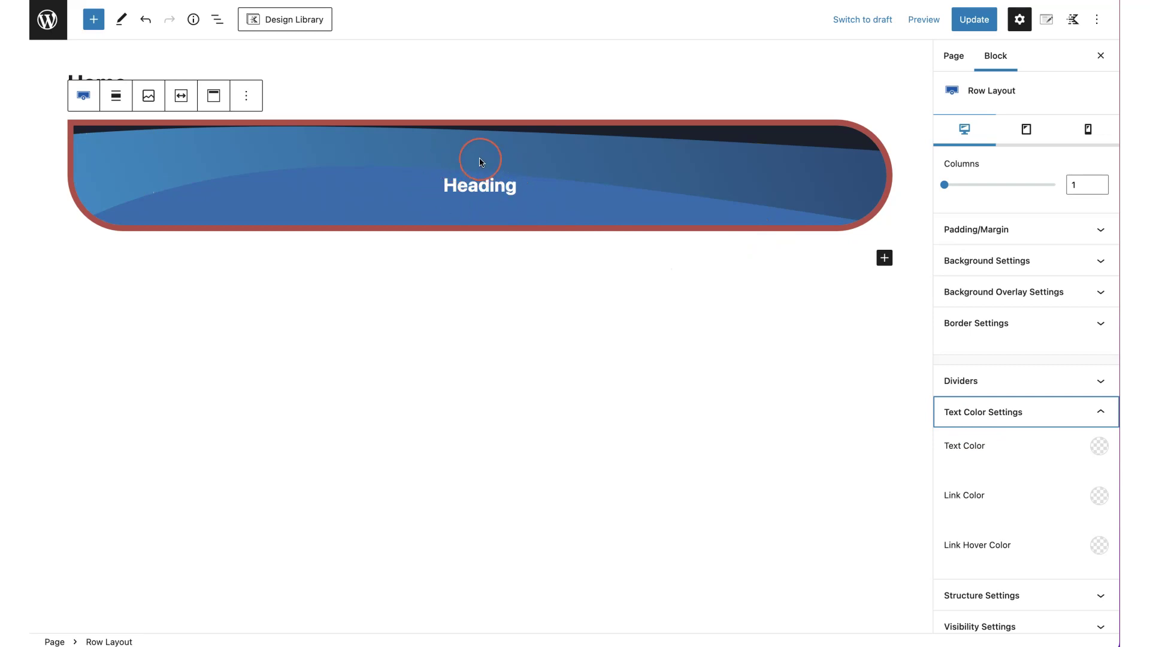
scroll(988, 527, "down", 2)
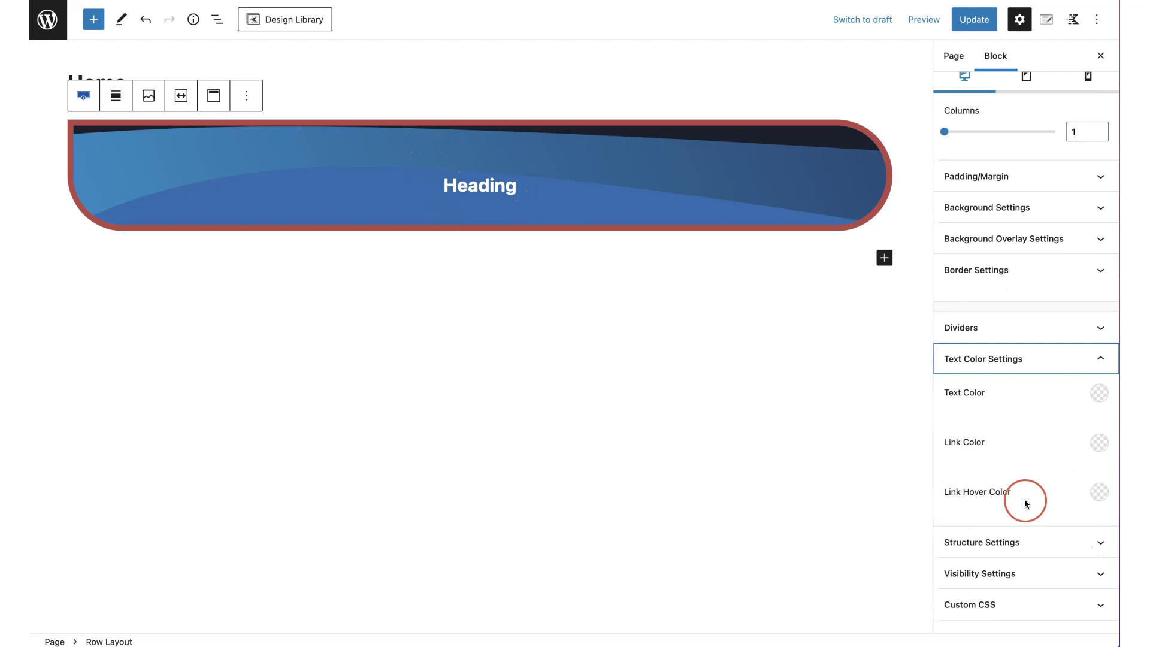
left_click(1101, 405)
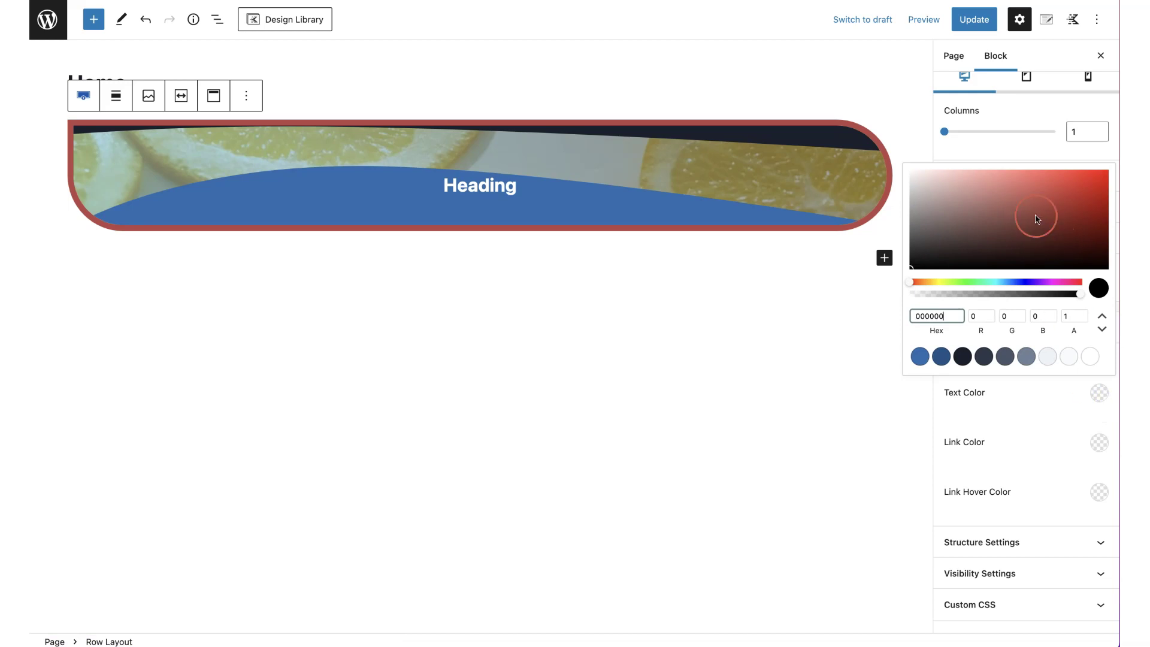
left_click(1059, 461)
left_click(1102, 358)
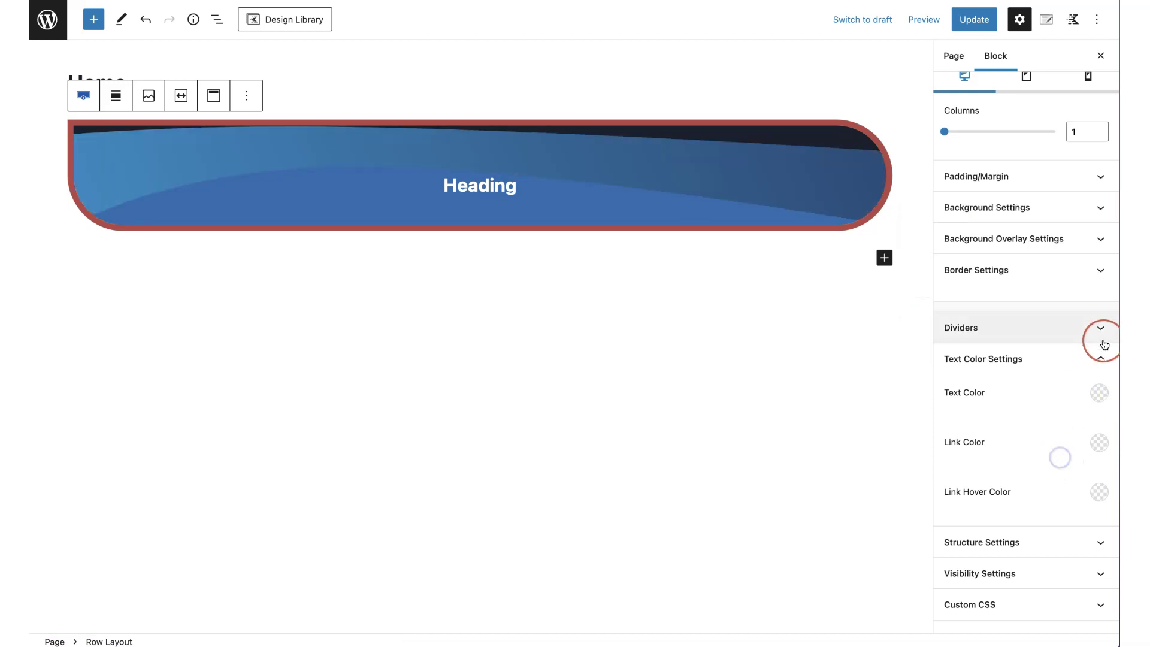
Set the row's minimum height to 520 px in the structure settings and update the page
left_click(1096, 446)
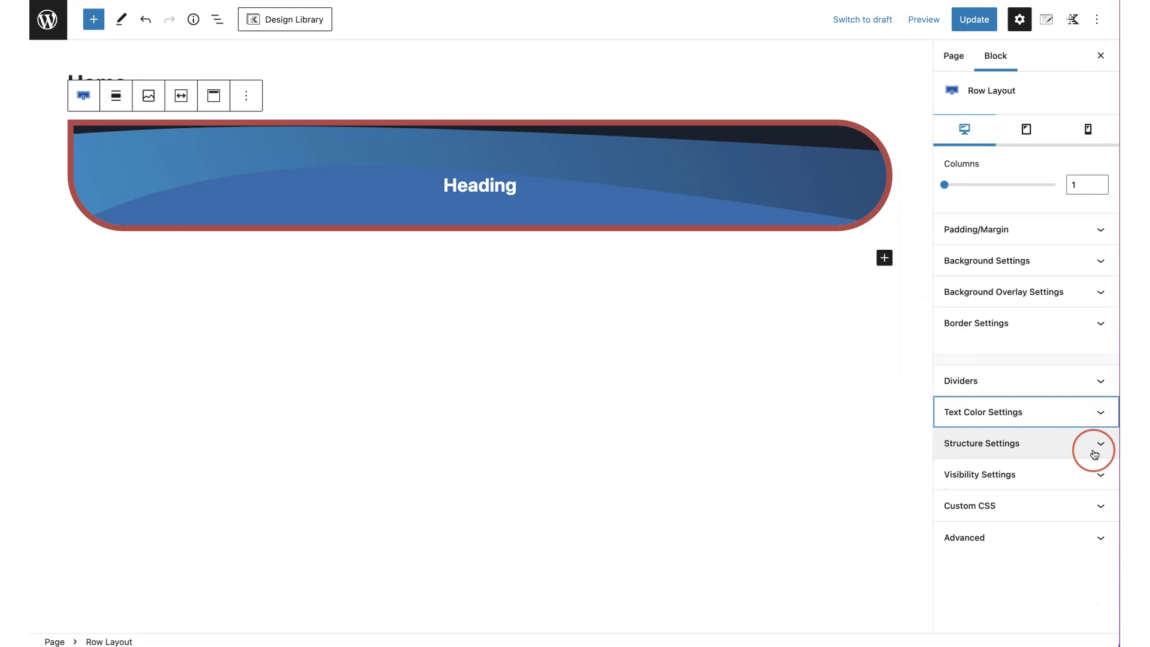
scroll(994, 419, "down", 1)
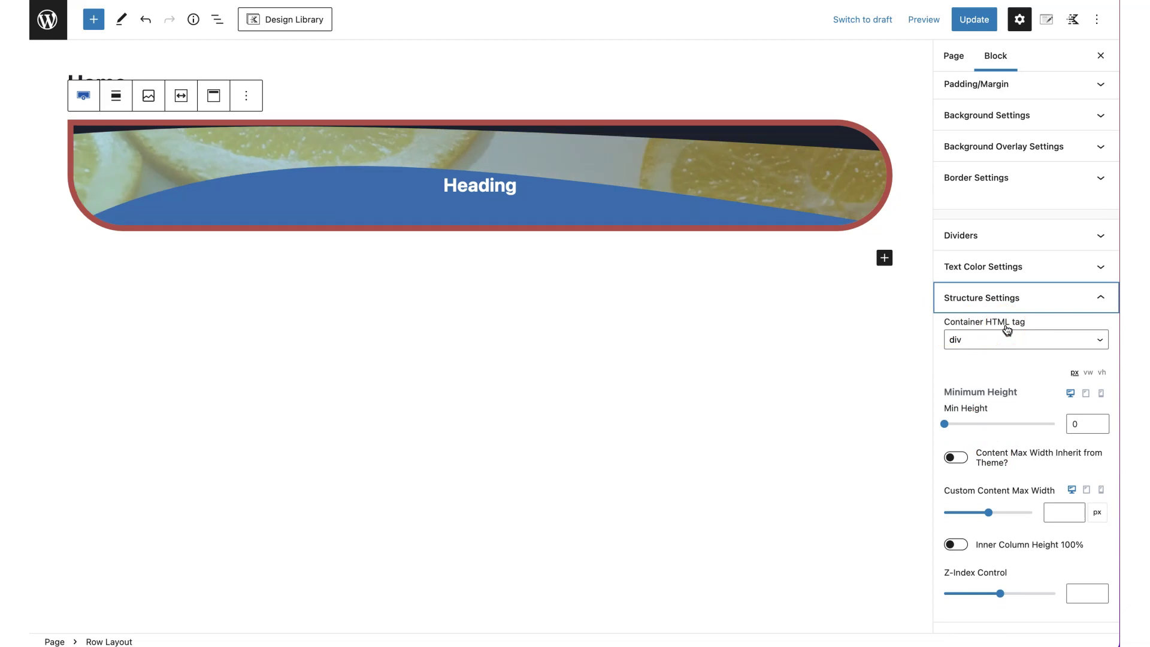
scroll(1008, 336, "down", 1)
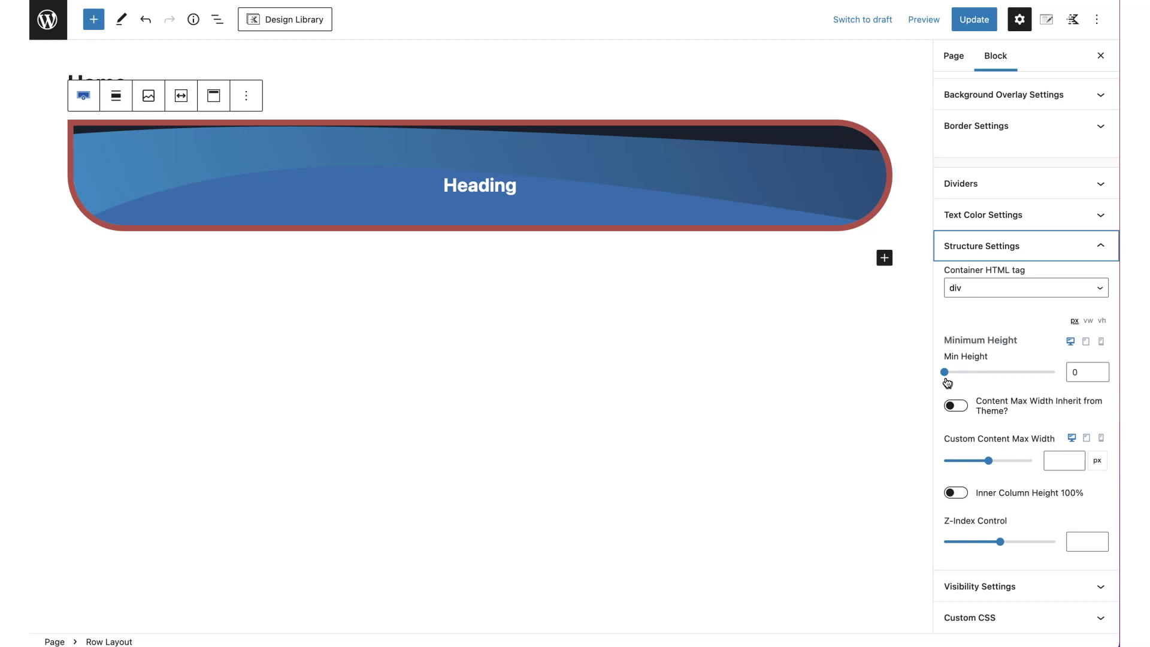
left_click_drag(946, 374, 973, 378)
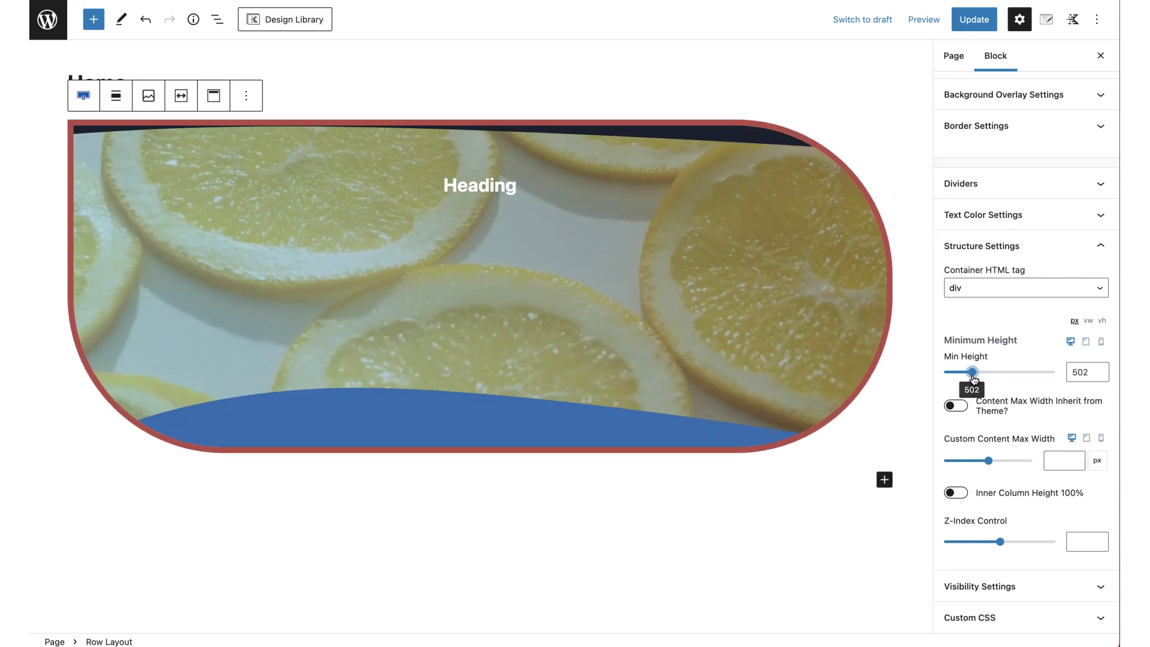
left_click_drag(973, 379, 974, 378)
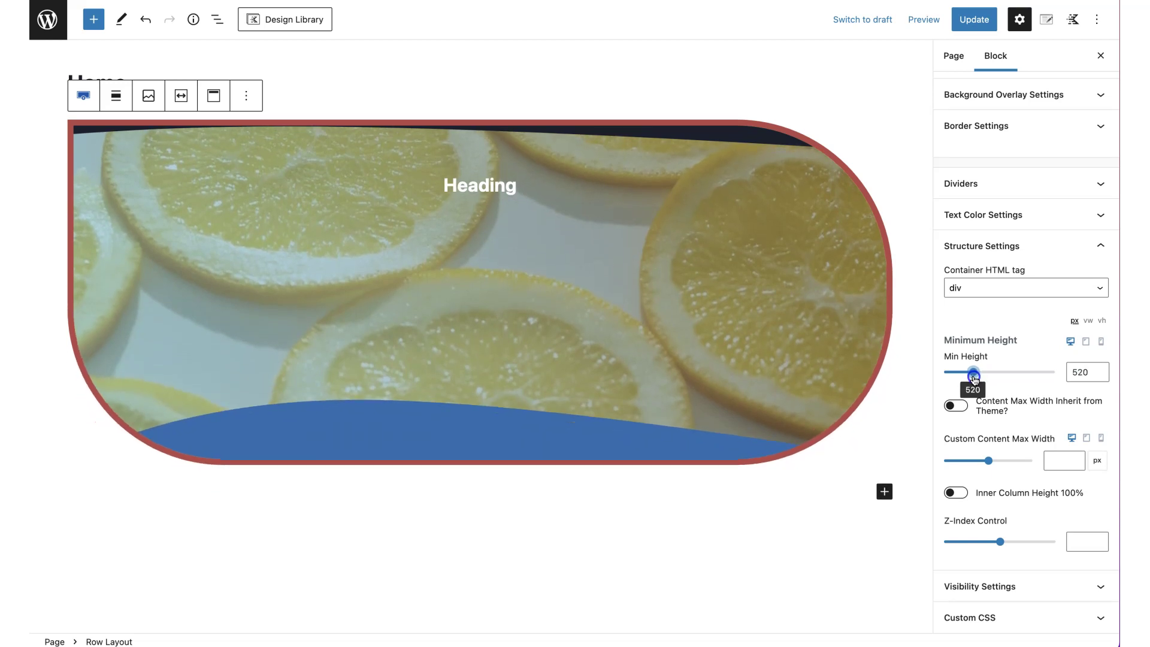
left_click(974, 19)
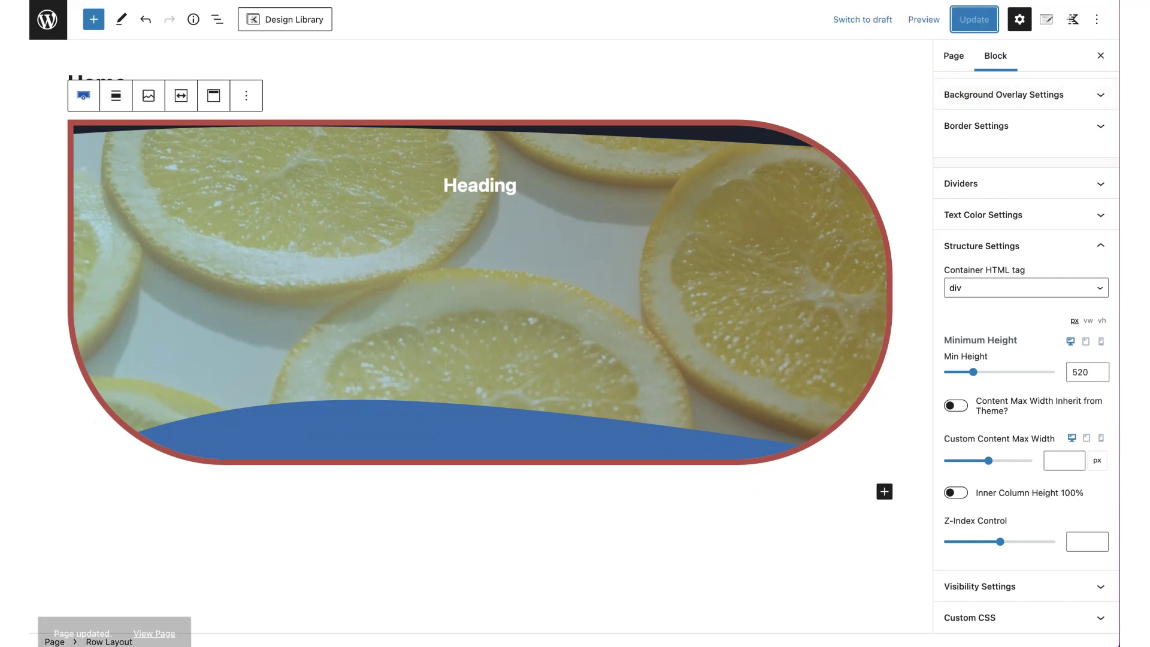
View the published page, switch between the row's two background slides and return to the editor
left_click(154, 633)
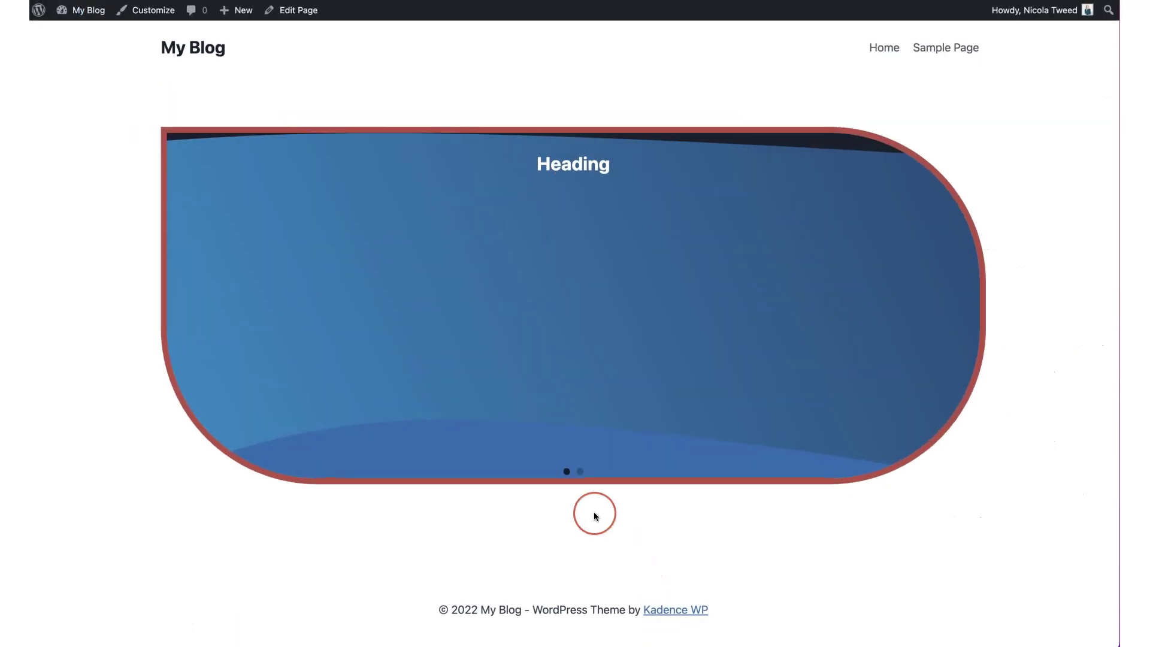
left_click(580, 472)
left_click(565, 472)
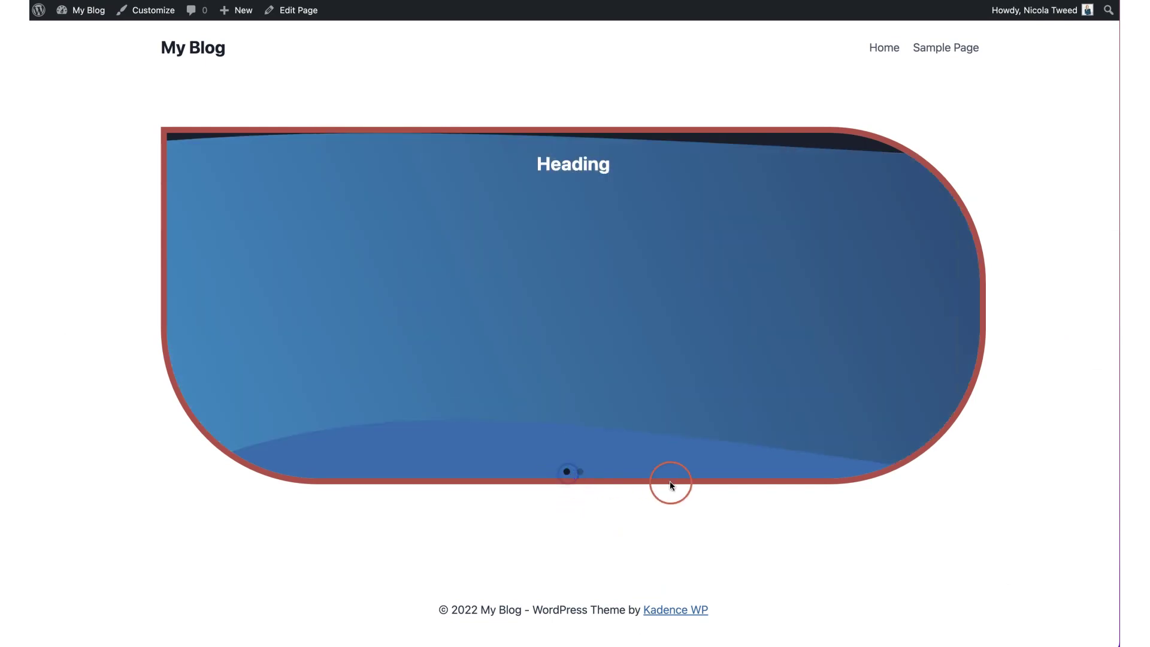
key("ctrl+shift+Tab")
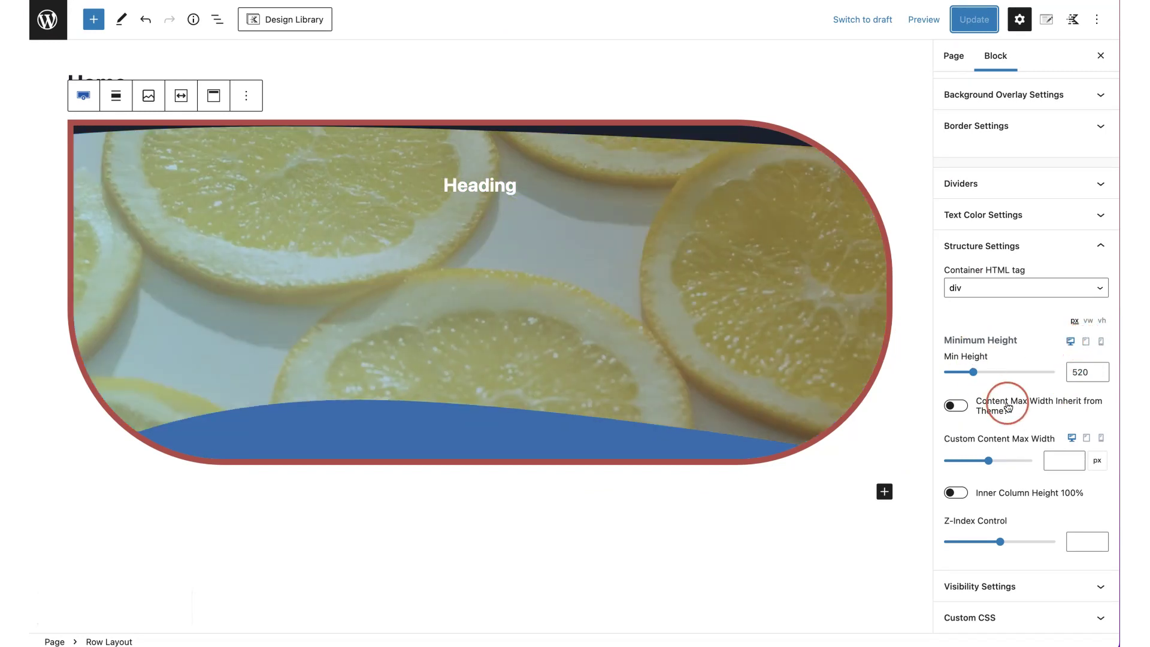
Try inheriting the content max width from the theme, turn it off again and set the custom content max width to 819 px
scroll(1008, 398, "up", 1)
scroll(1009, 400, "down", 2)
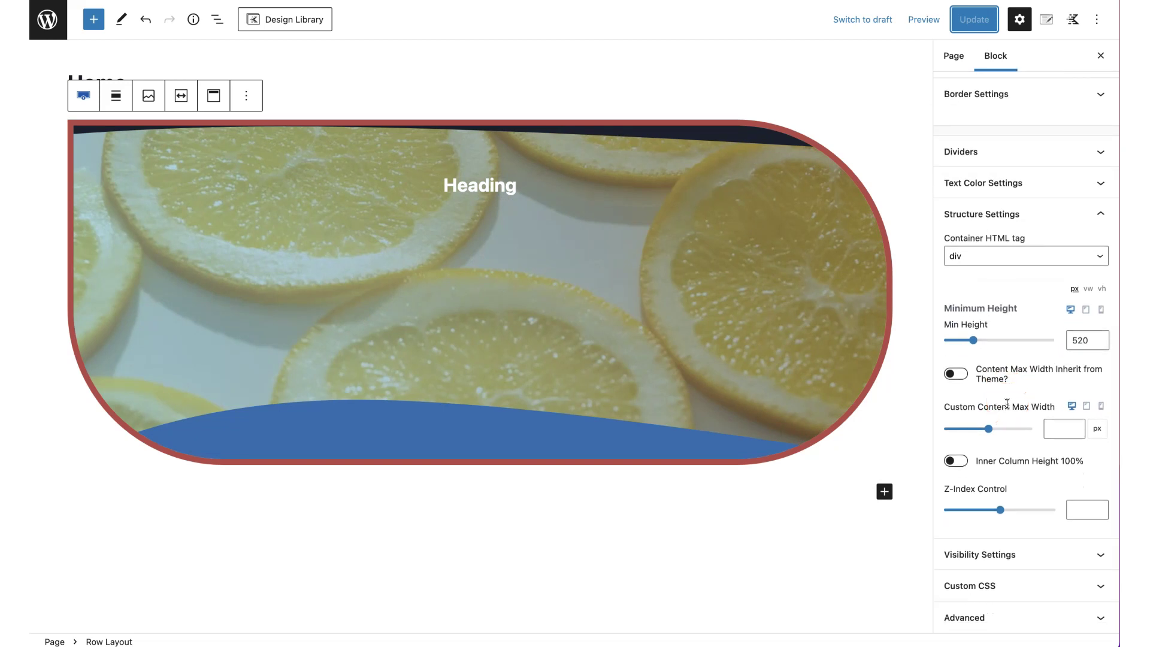
left_click(1018, 71)
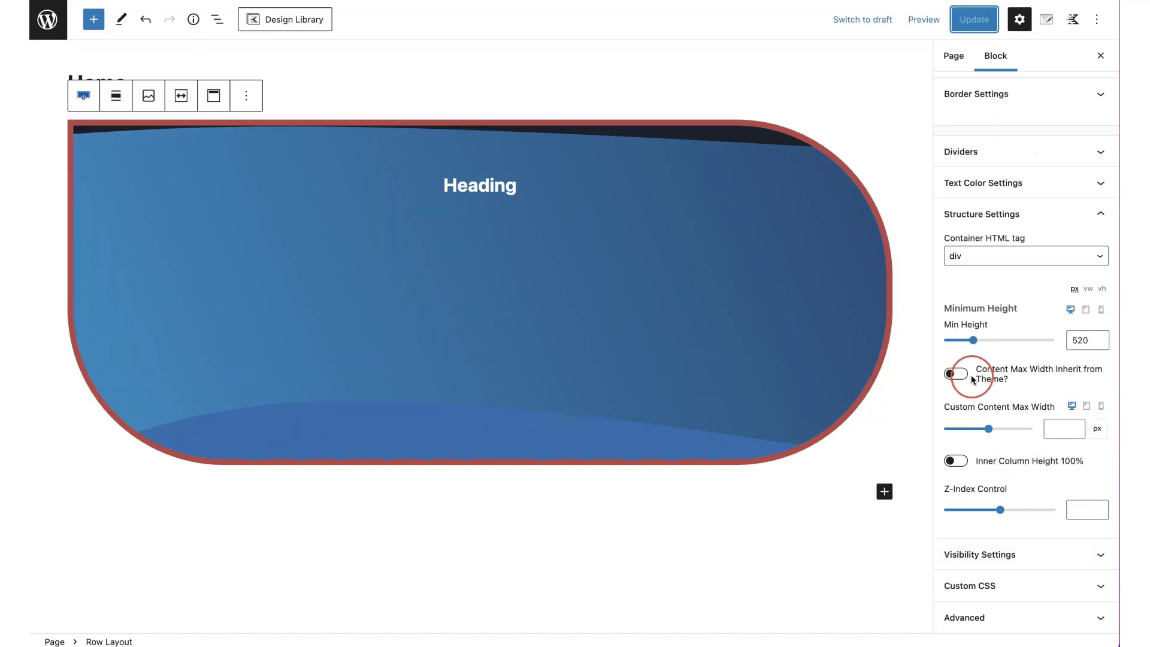
left_click(958, 375)
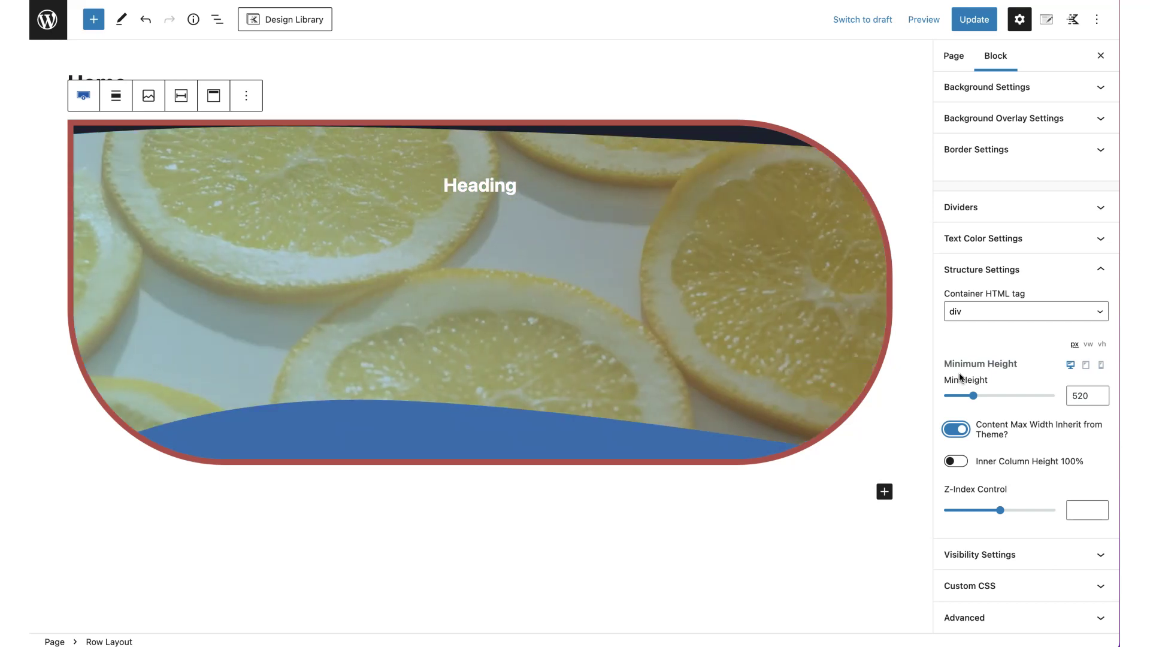
left_click(955, 429)
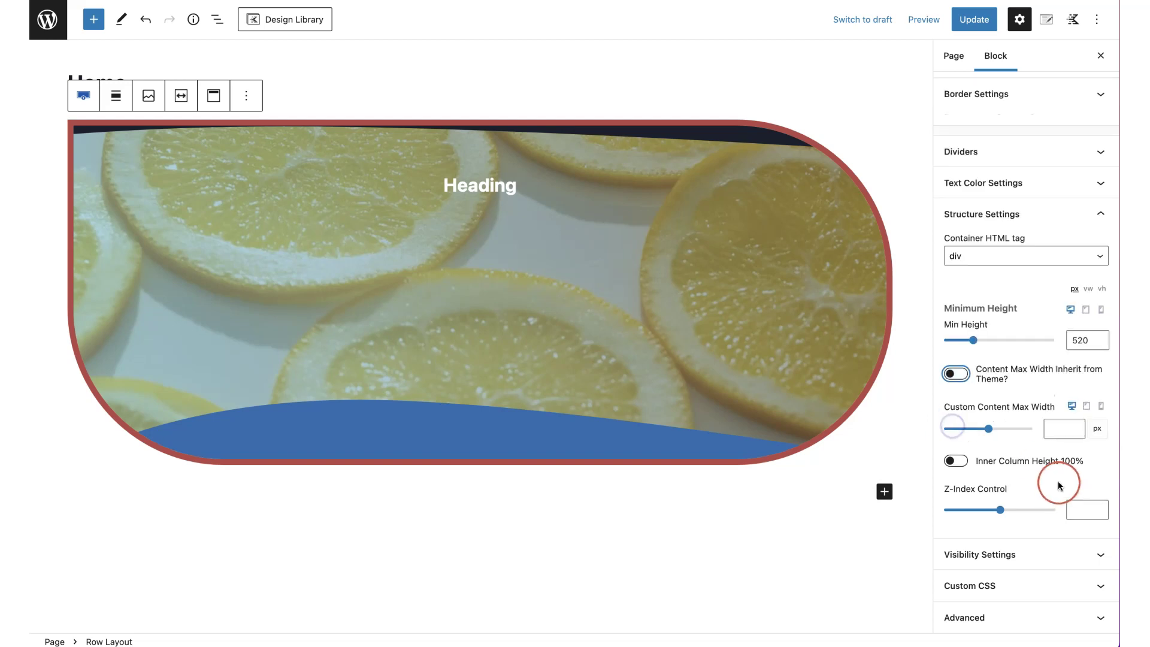
left_click_drag(988, 428, 981, 433)
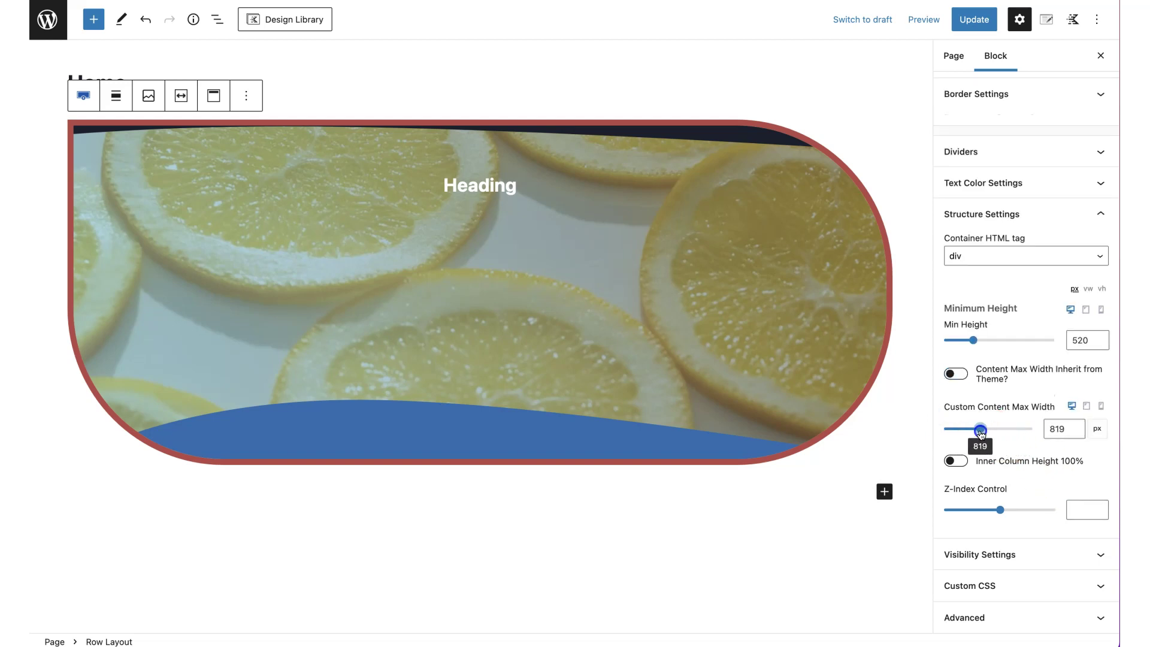
Insert an Advanced Text block below the heading in the row
left_click(518, 189)
key("Return")
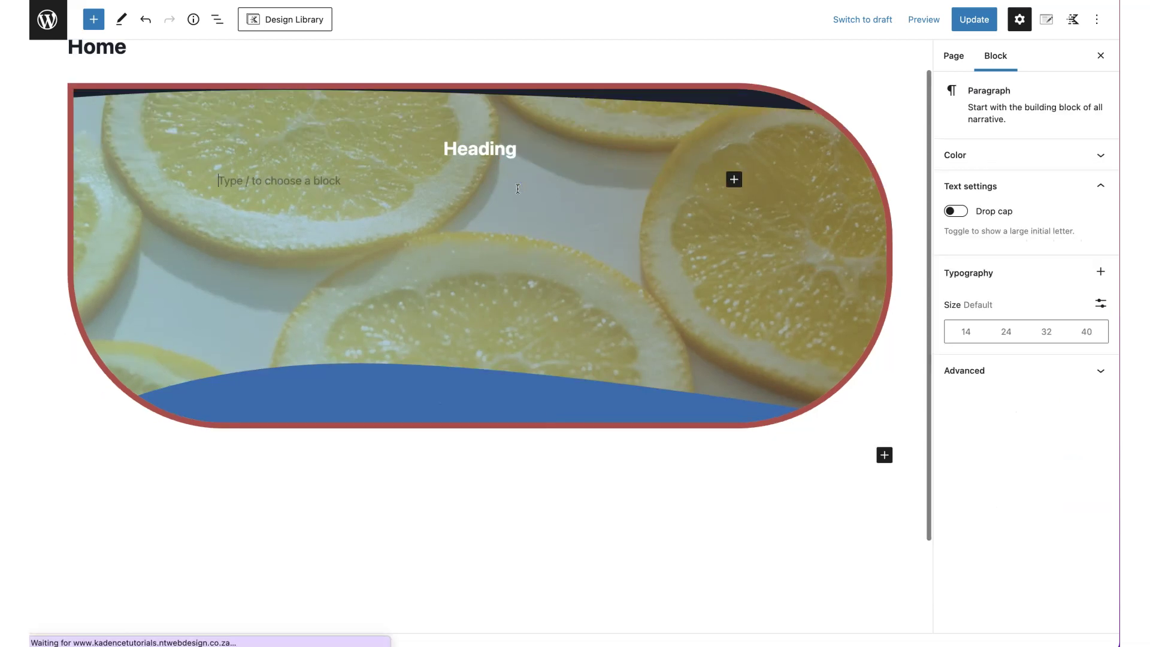
left_click(733, 180)
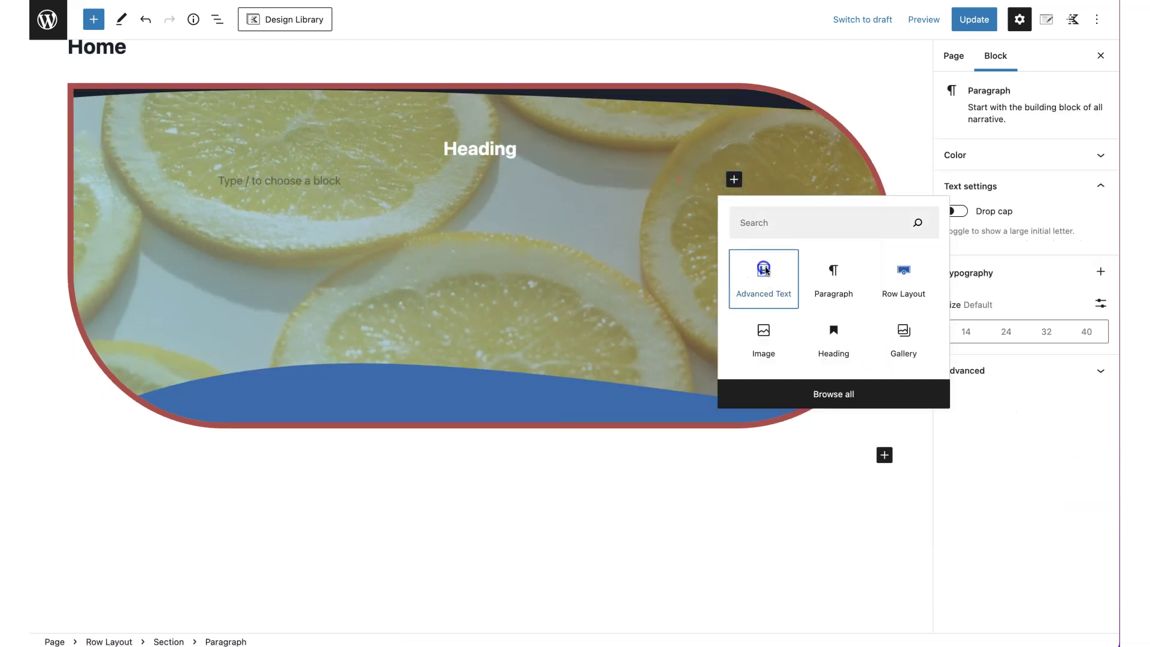
left_click(763, 269)
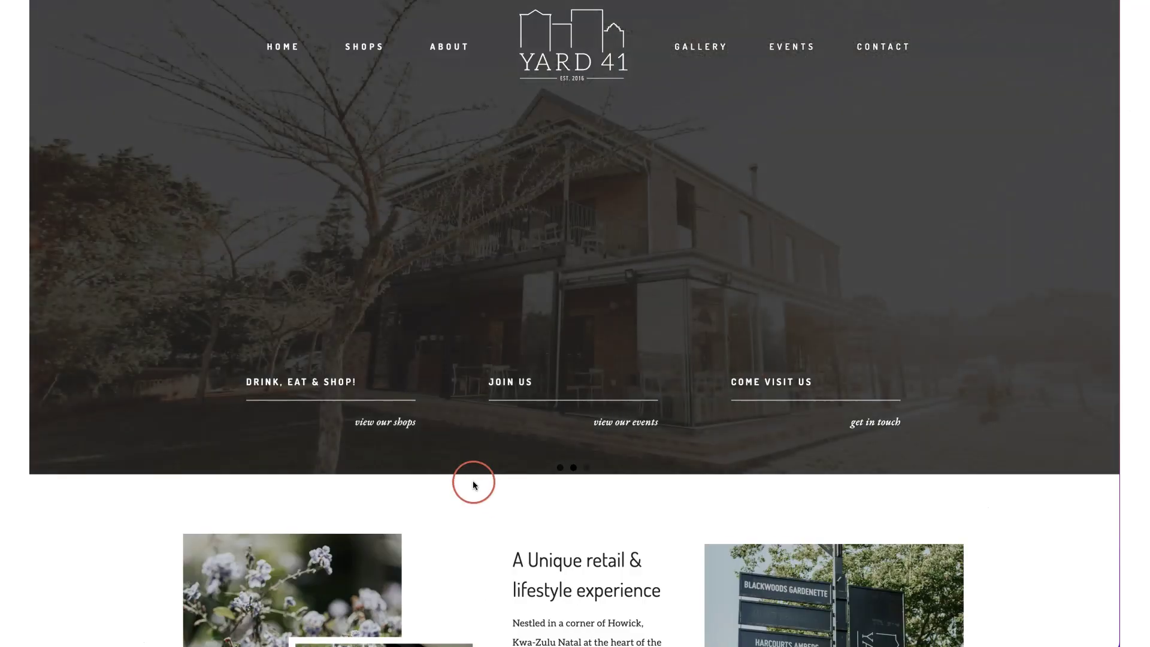
Switch to the Yard 41 website and copy the introductory paragraph beginning "Nestled in a corner of Howick"
scroll(472, 479, "down", 3)
left_click_drag(528, 512, 557, 606)
right_click(551, 536)
left_click(572, 566)
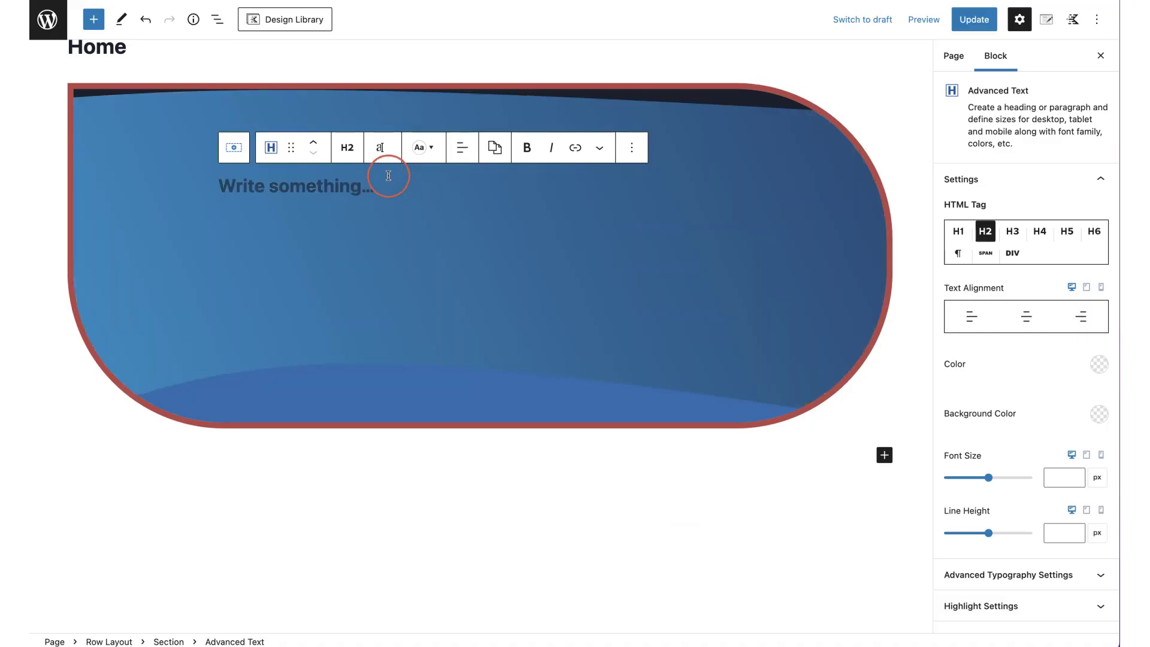
Paste the copied Yard 41 text into the Advanced Text block, make it a paragraph and center it
right_click(366, 187)
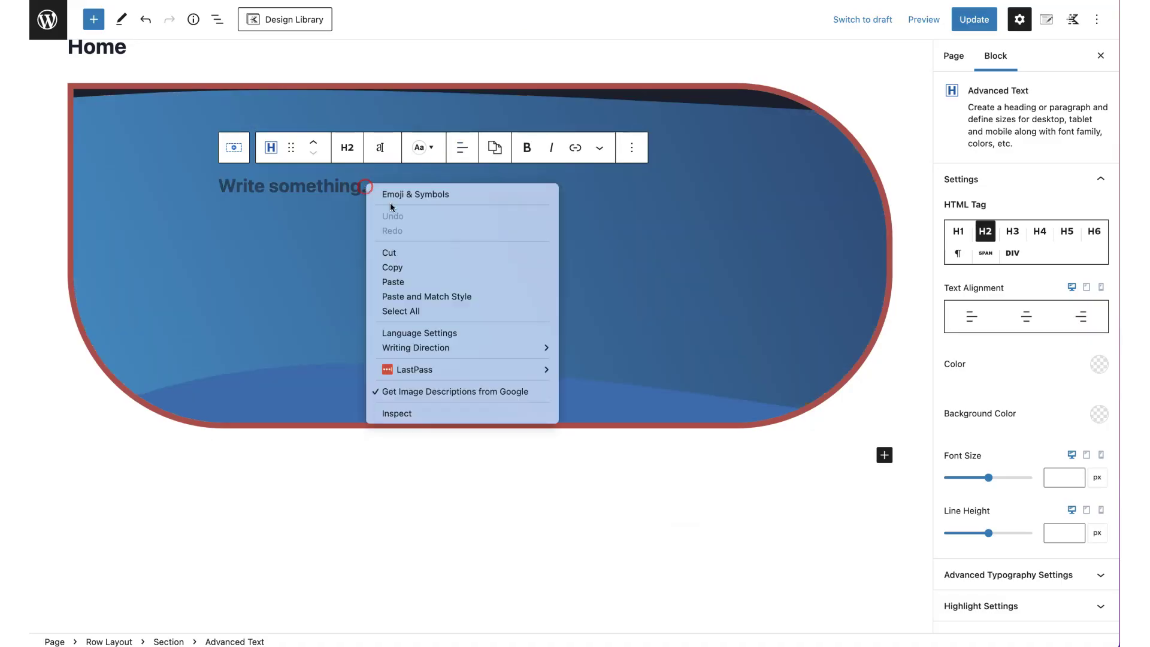
left_click(437, 281)
left_click_drag(461, 298, 218, 184)
left_click(957, 254)
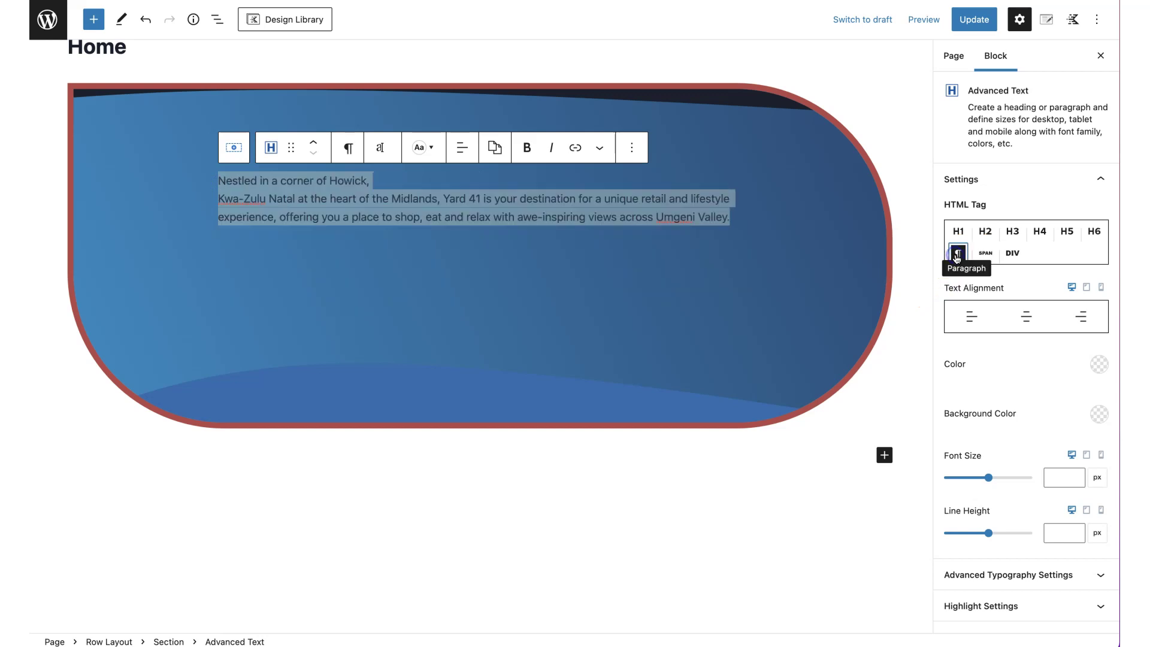
left_click(1025, 316)
left_click(1006, 407)
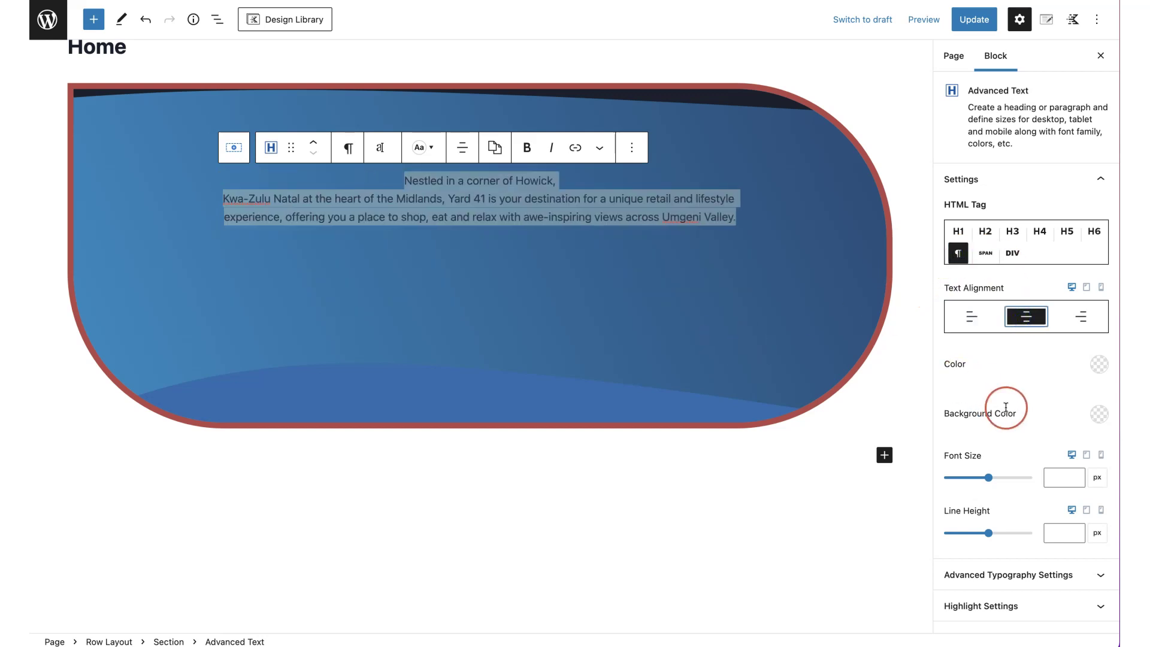
Set the row's custom content max width to 603 px, update the page and check the published result
left_click(108, 640)
scroll(1044, 493, "down", 4)
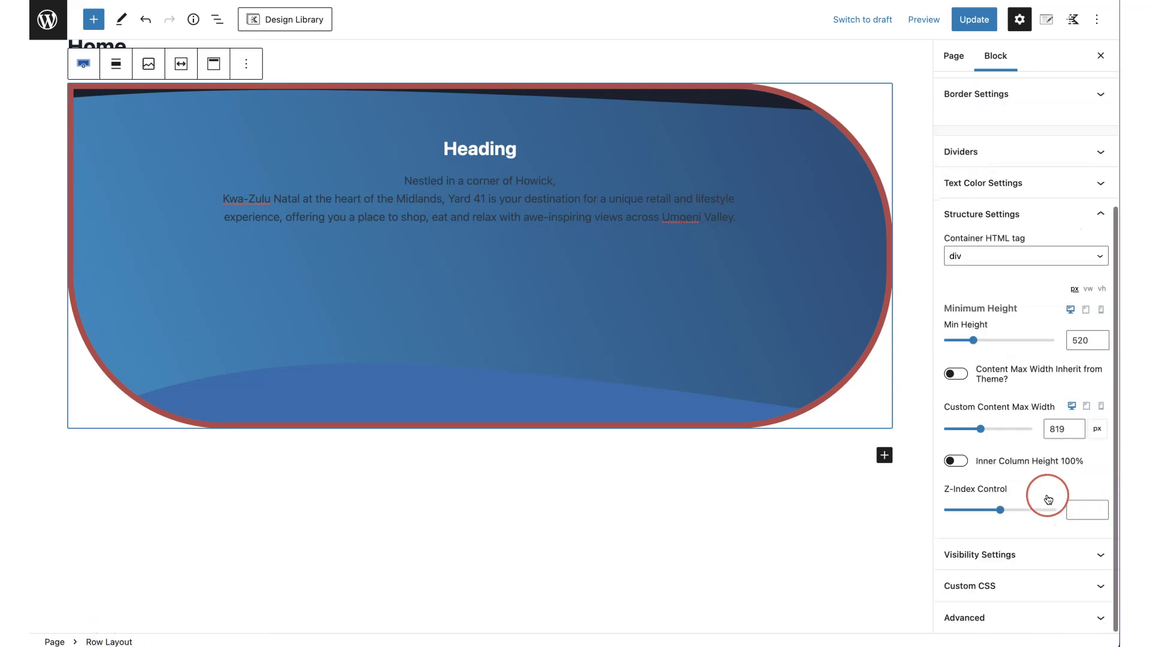
left_click(974, 19)
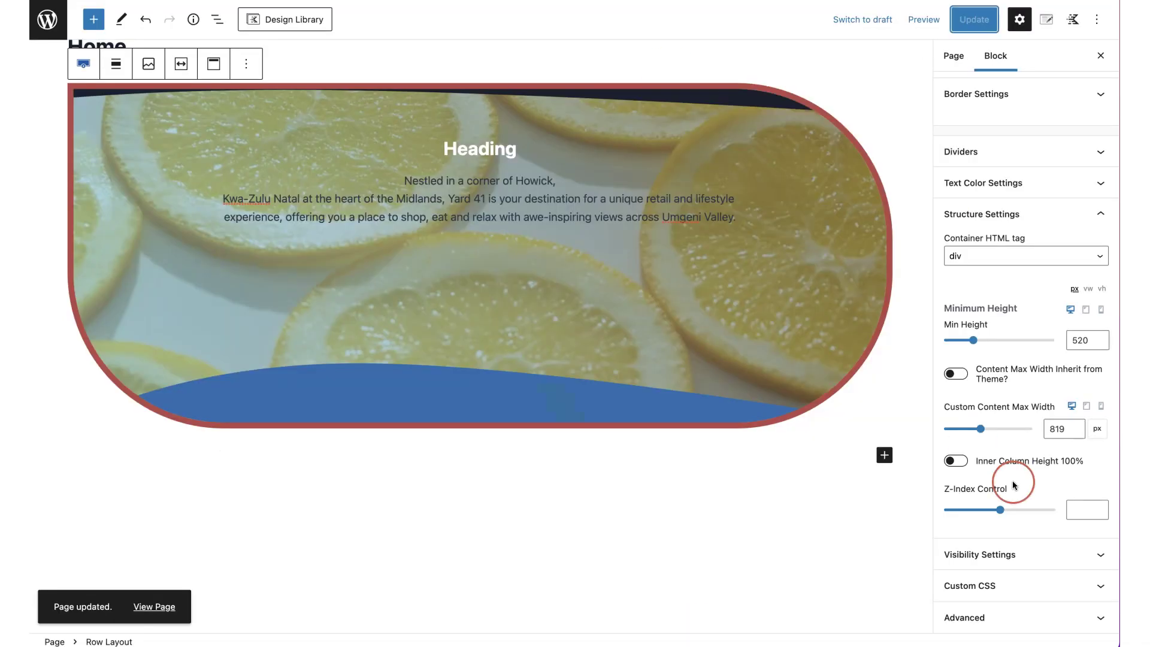
left_click_drag(988, 430, 970, 430)
left_click(973, 19)
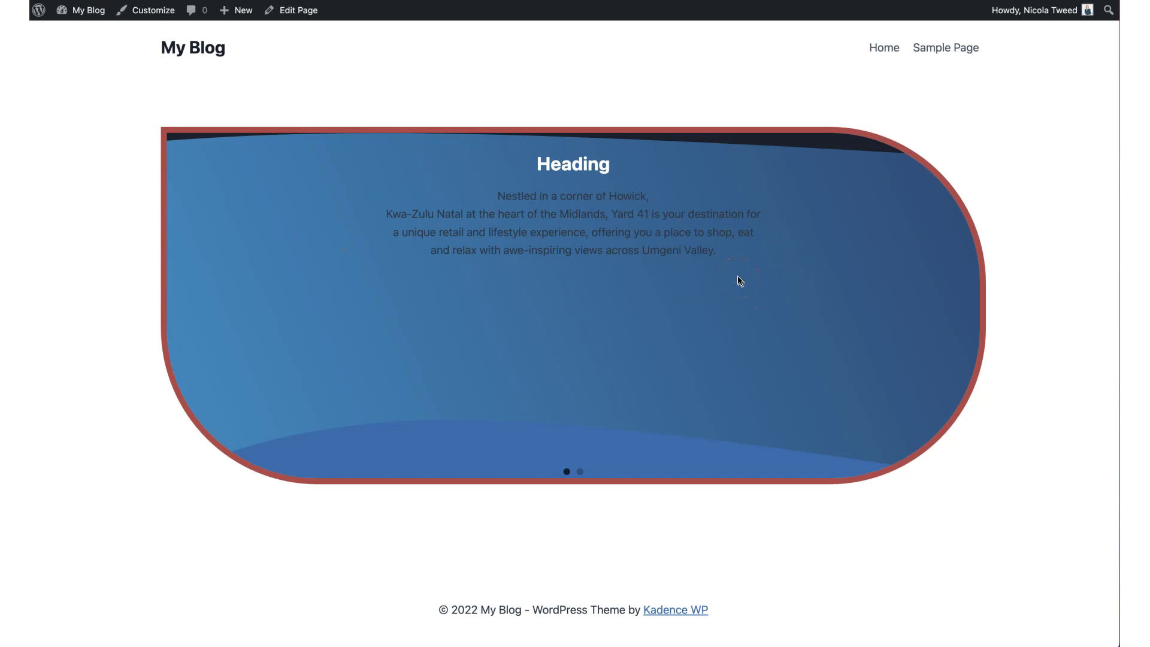
key("ctrl+shift+Tab")
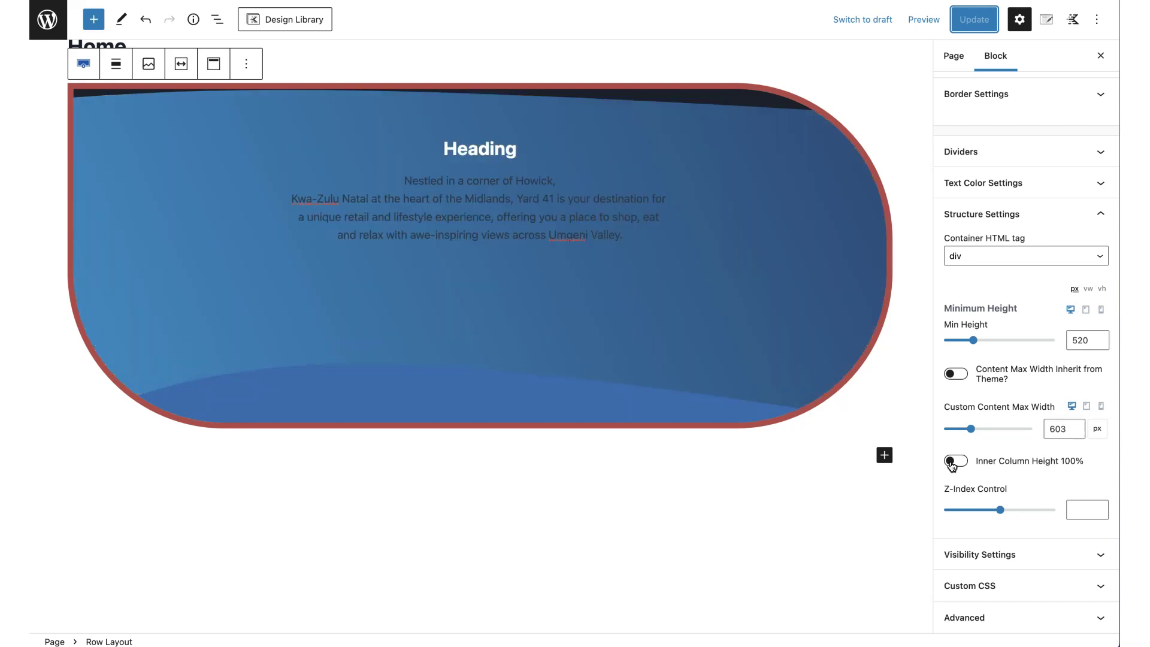
Turn on Inner Column Height 100% for the row and look at its vertical alignment options
left_click(957, 461)
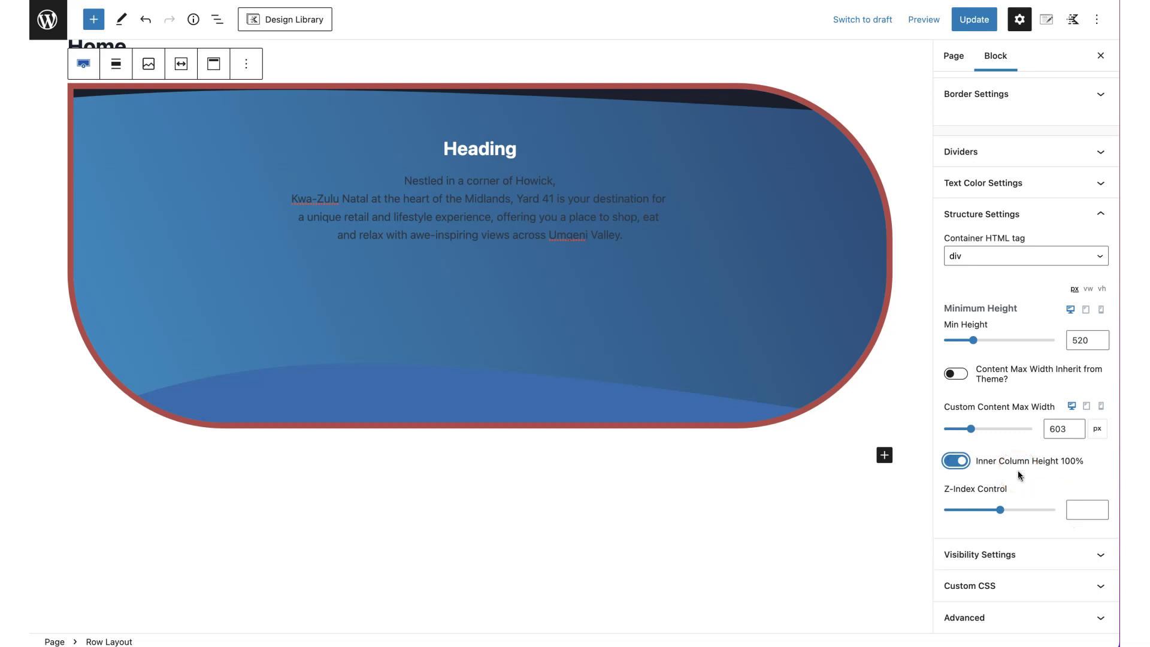
left_click(571, 182)
left_click(486, 91)
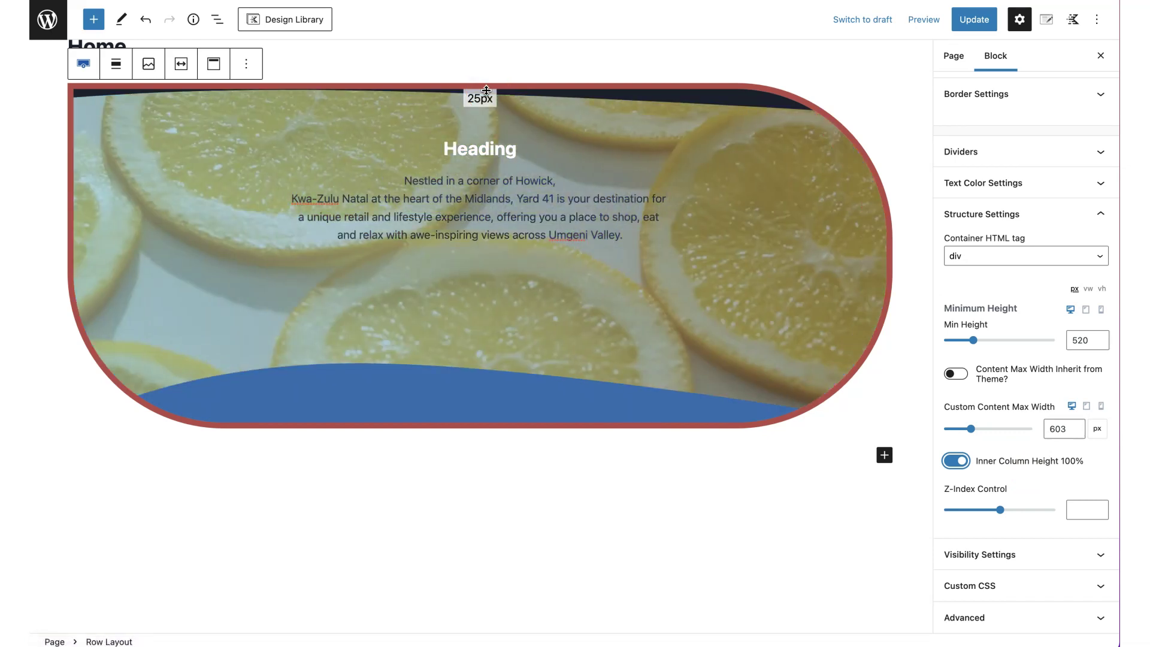
left_click(211, 68)
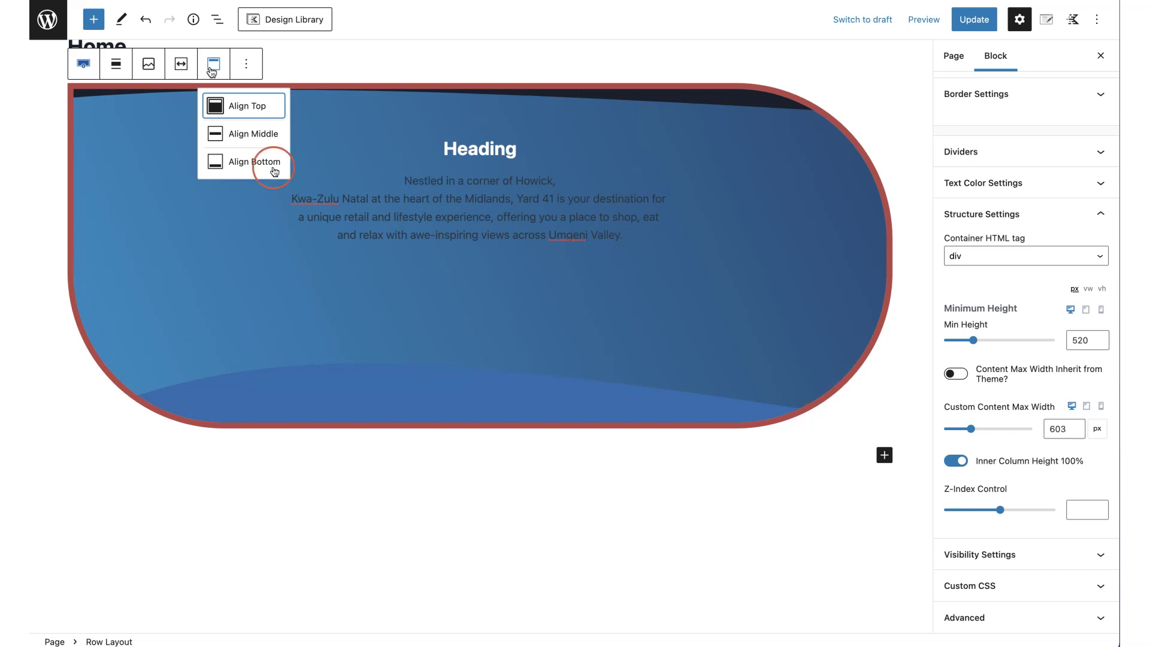
left_click(548, 243)
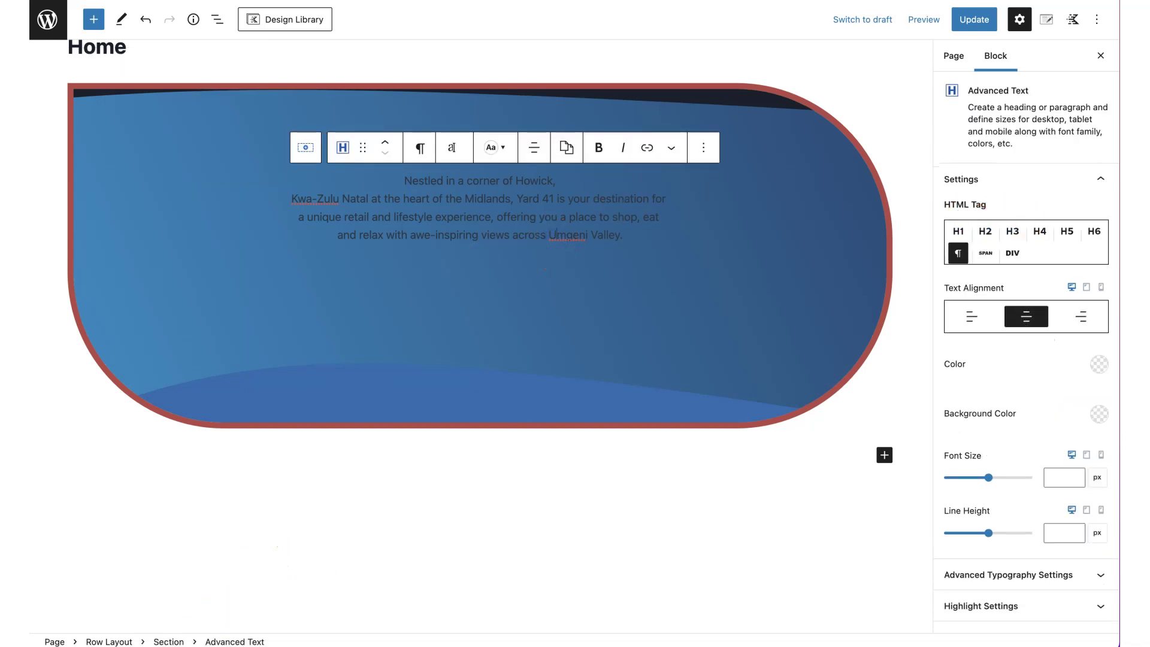
Select the Row Layout block again and set it to 2 columns
left_click(108, 640)
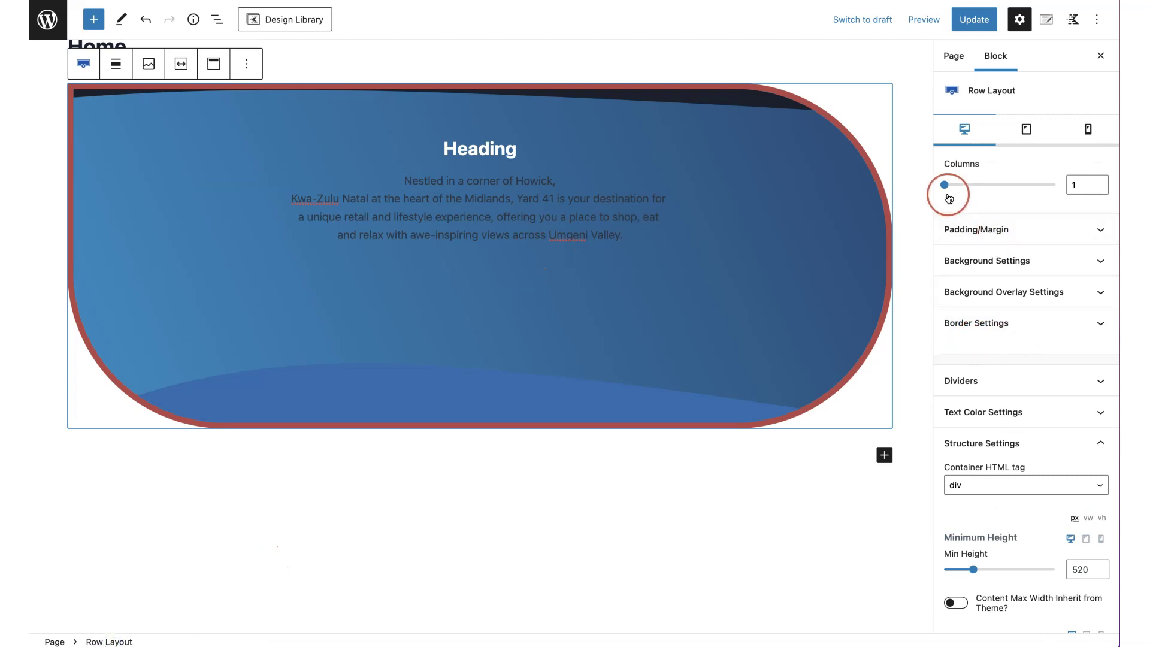
left_click_drag(945, 184, 957, 187)
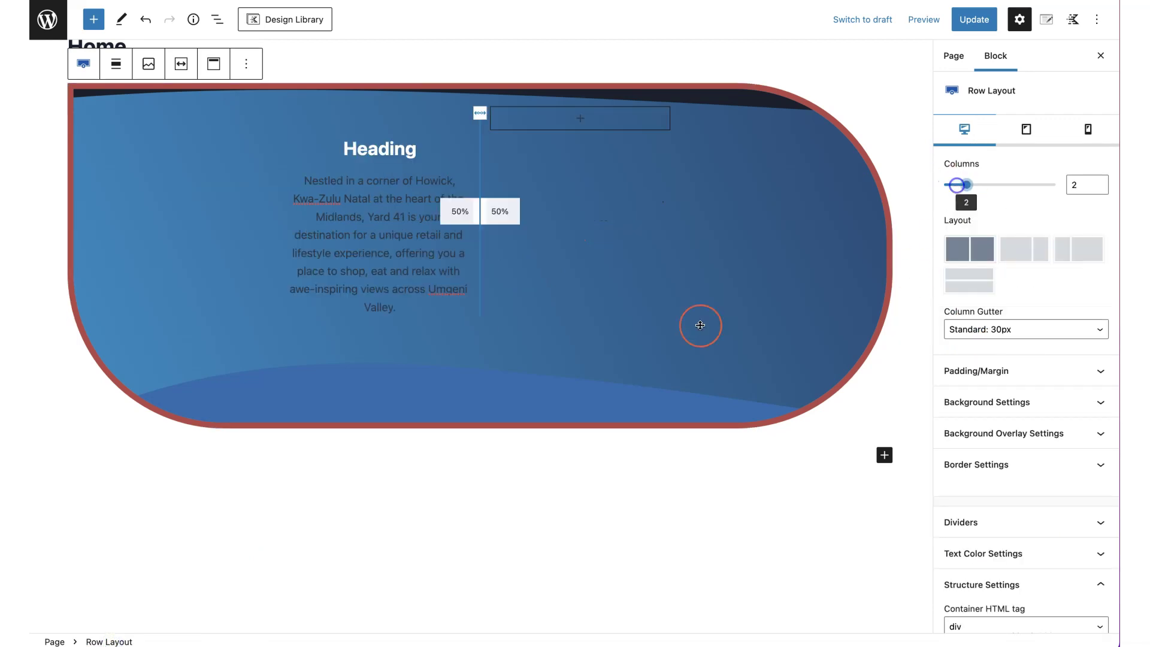
Add an Advanced Text heading reading "another header" to the row's empty second column
left_click(441, 252)
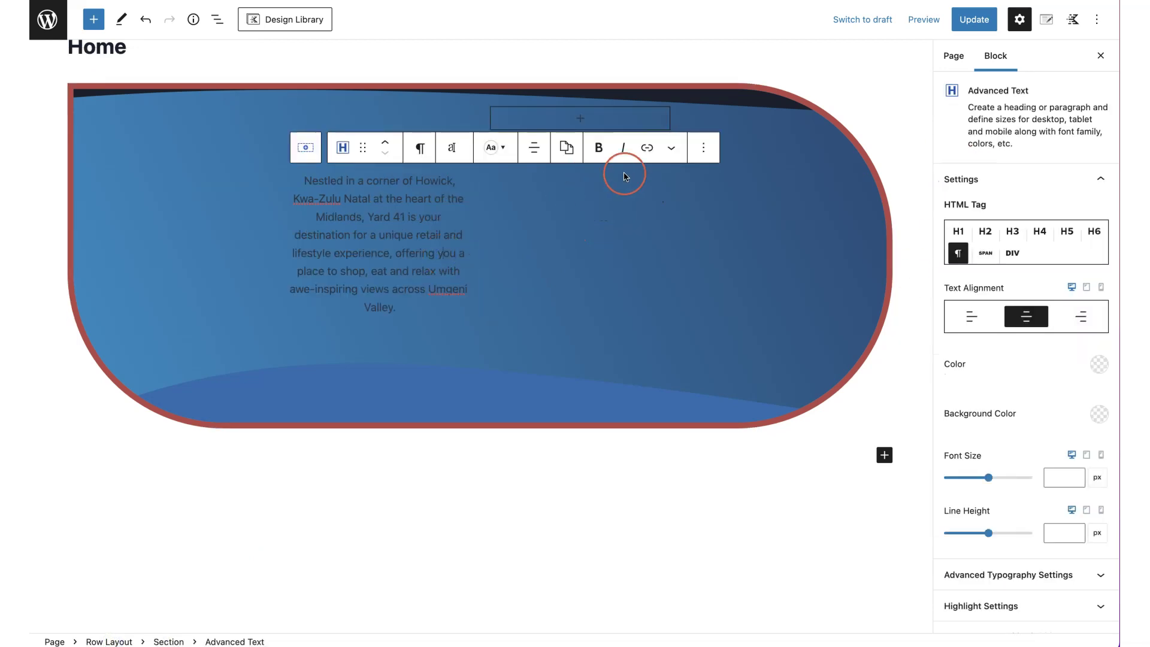
left_click(597, 117)
left_click(517, 225)
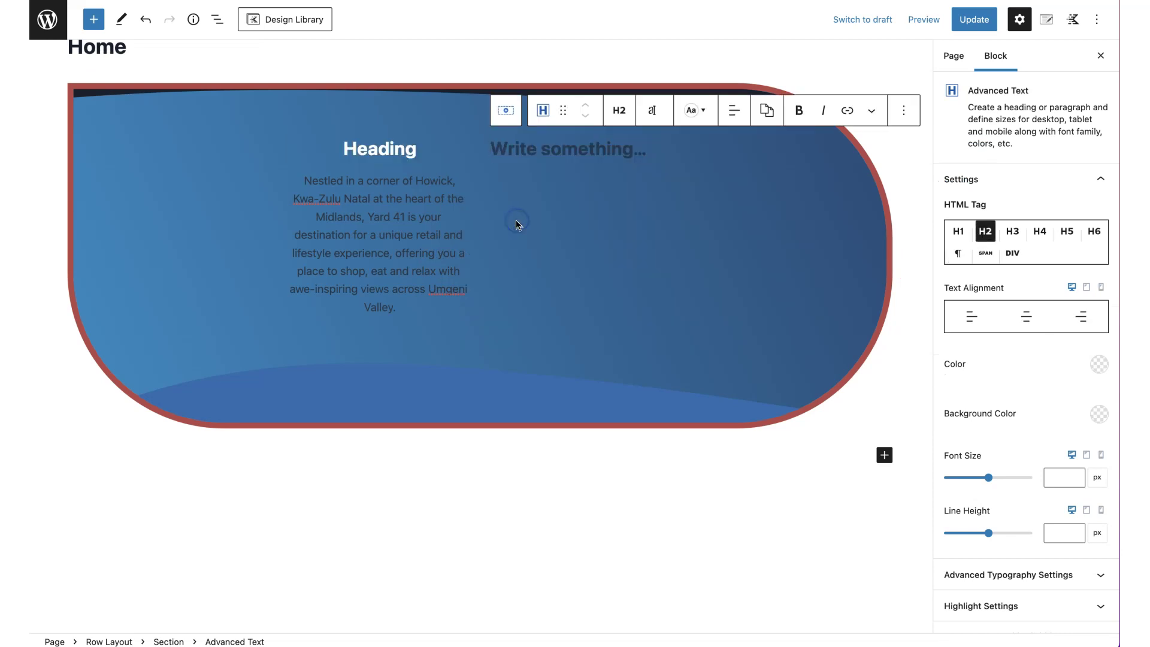
type("another header")
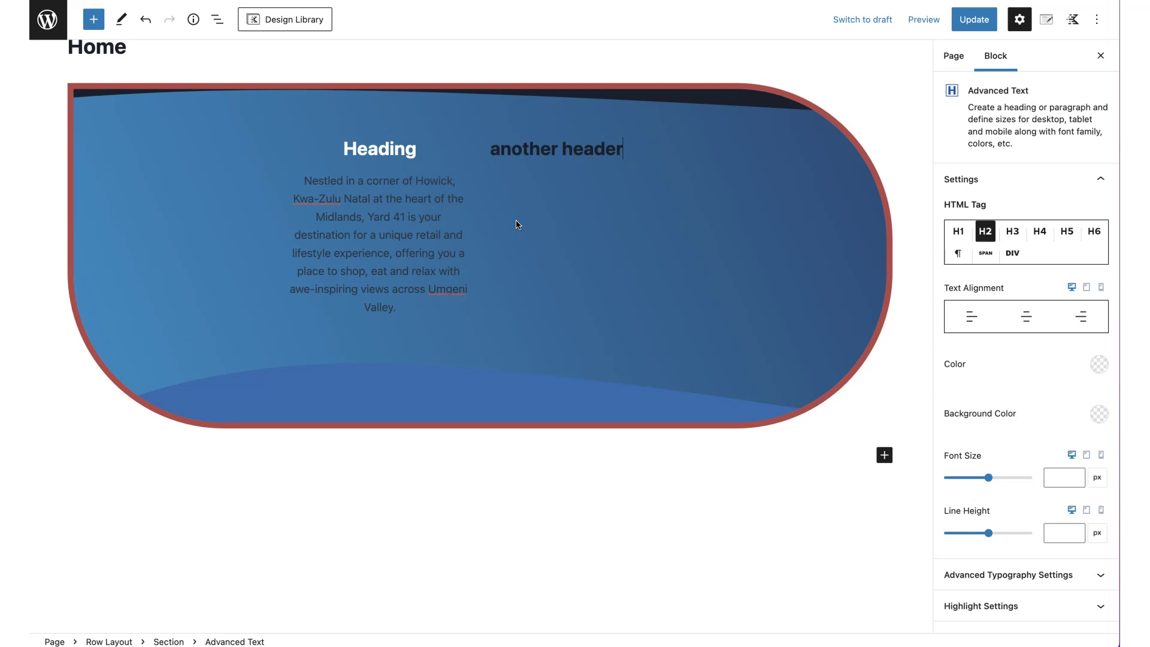
left_click(540, 242)
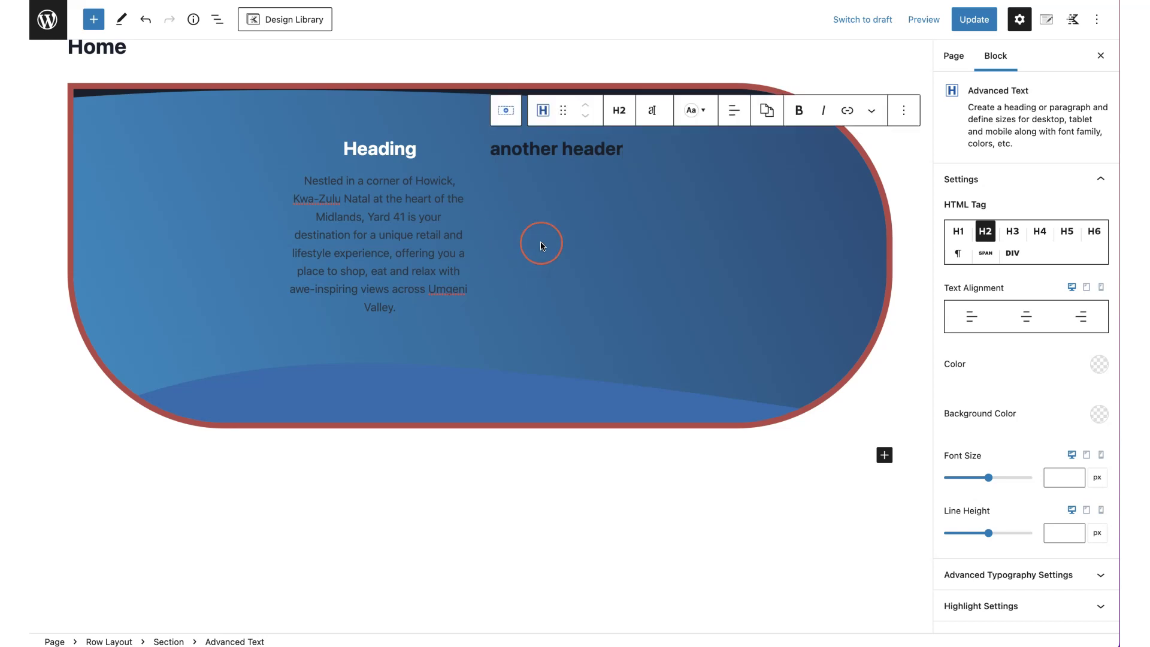
Select the Row Layout block, set its vertical alignment to Align Middle and update the page
left_click(410, 201)
left_click(966, 463)
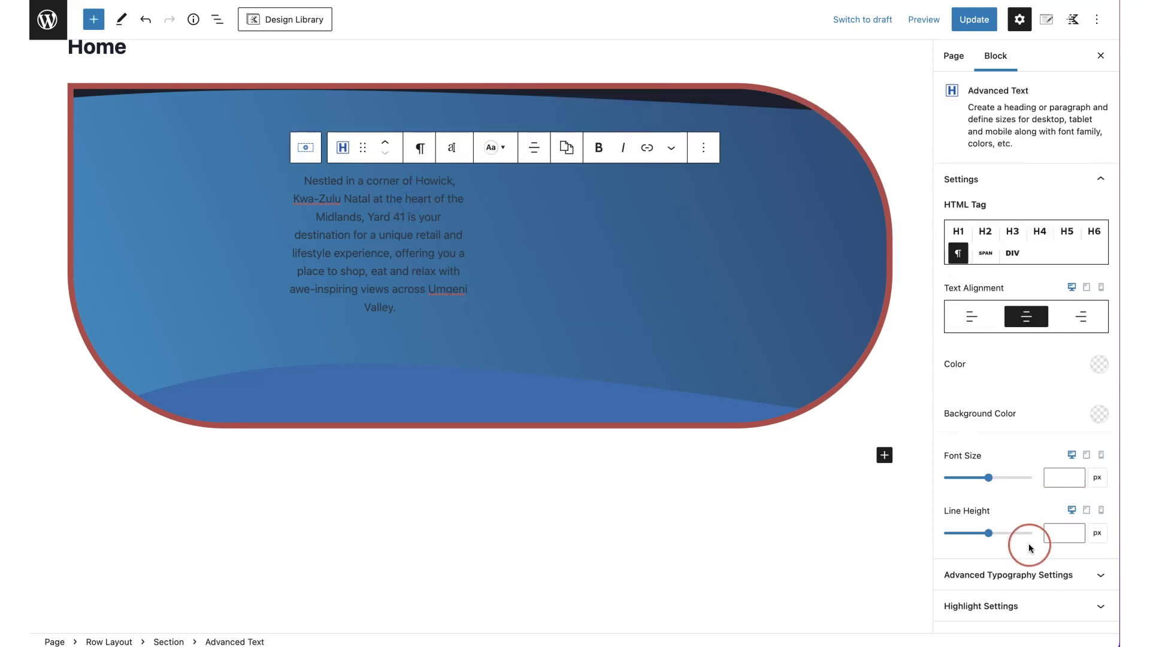
left_click(109, 641)
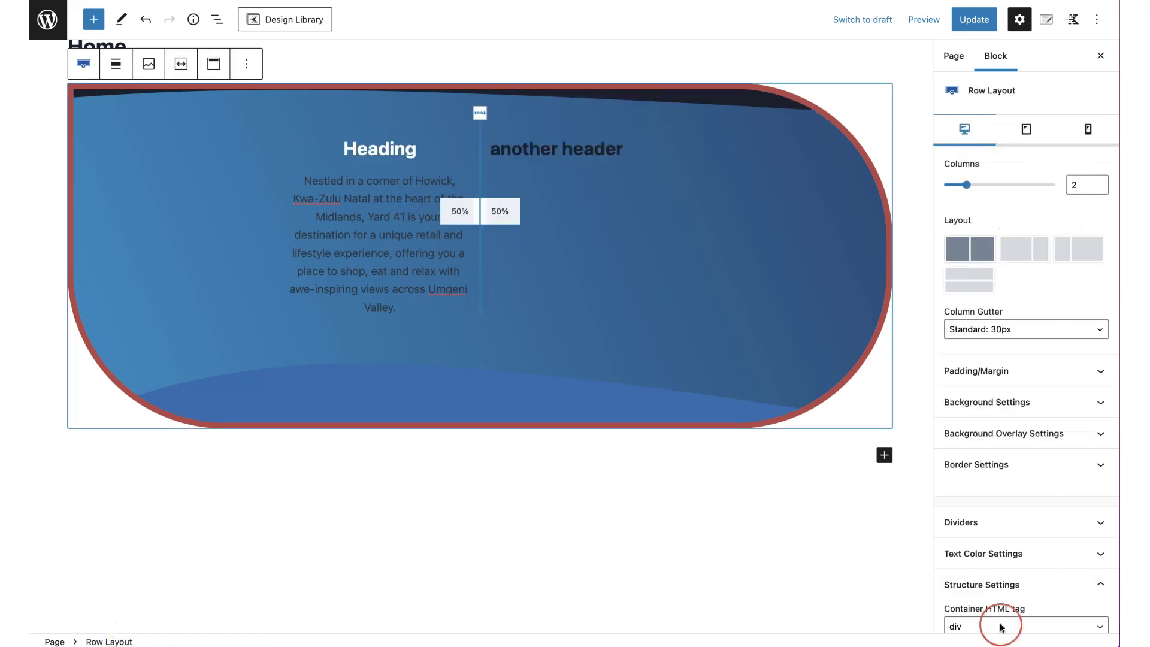
scroll(1066, 585, "down", 3)
scroll(1067, 587, "down", 5)
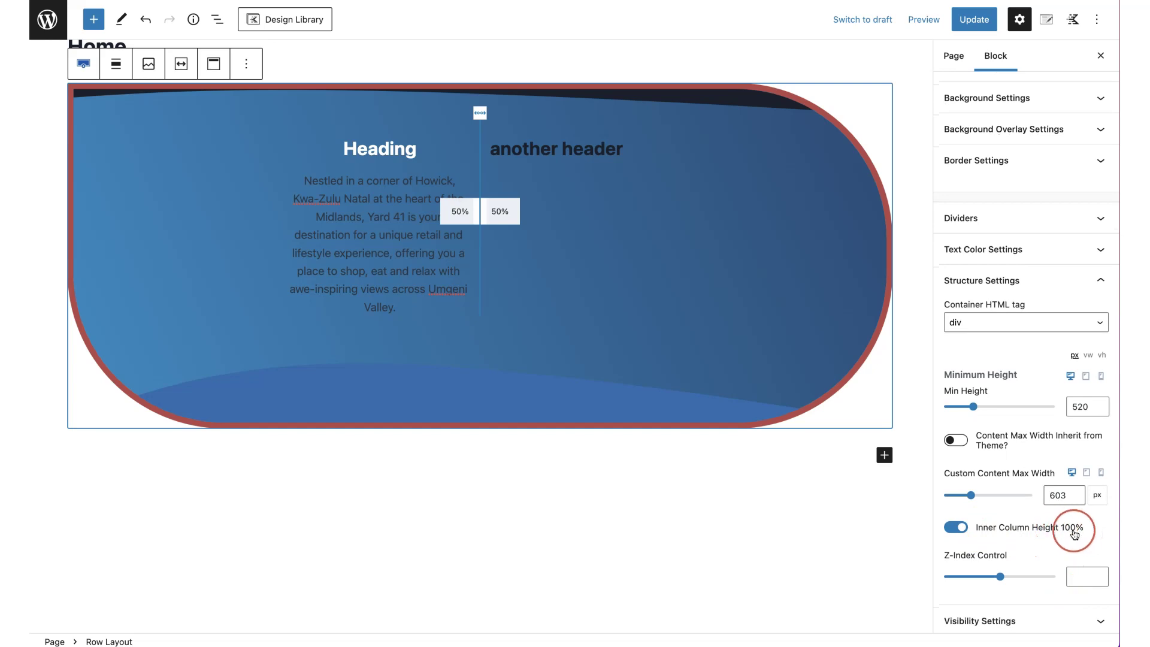
left_click(209, 74)
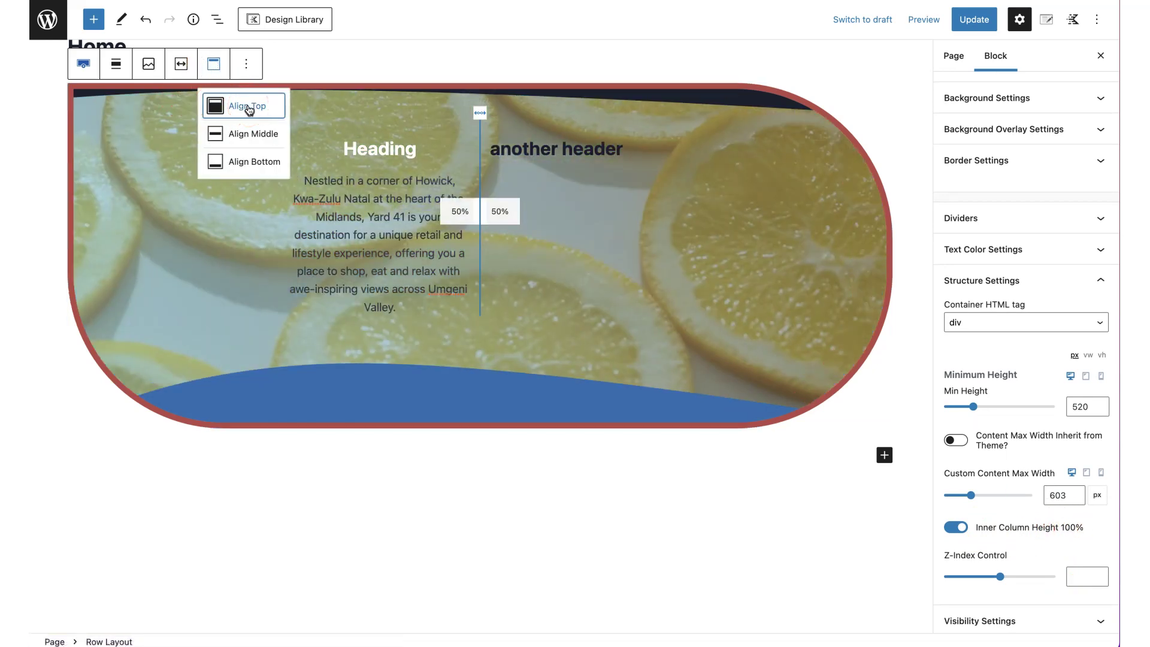
left_click(258, 133)
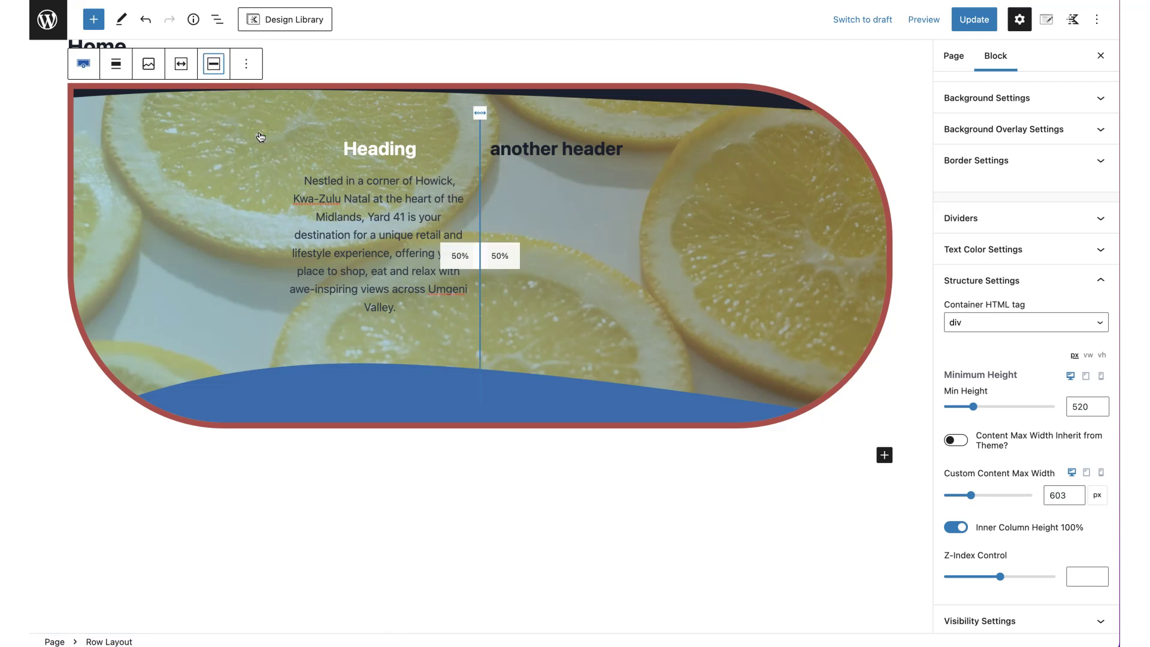
left_click(985, 24)
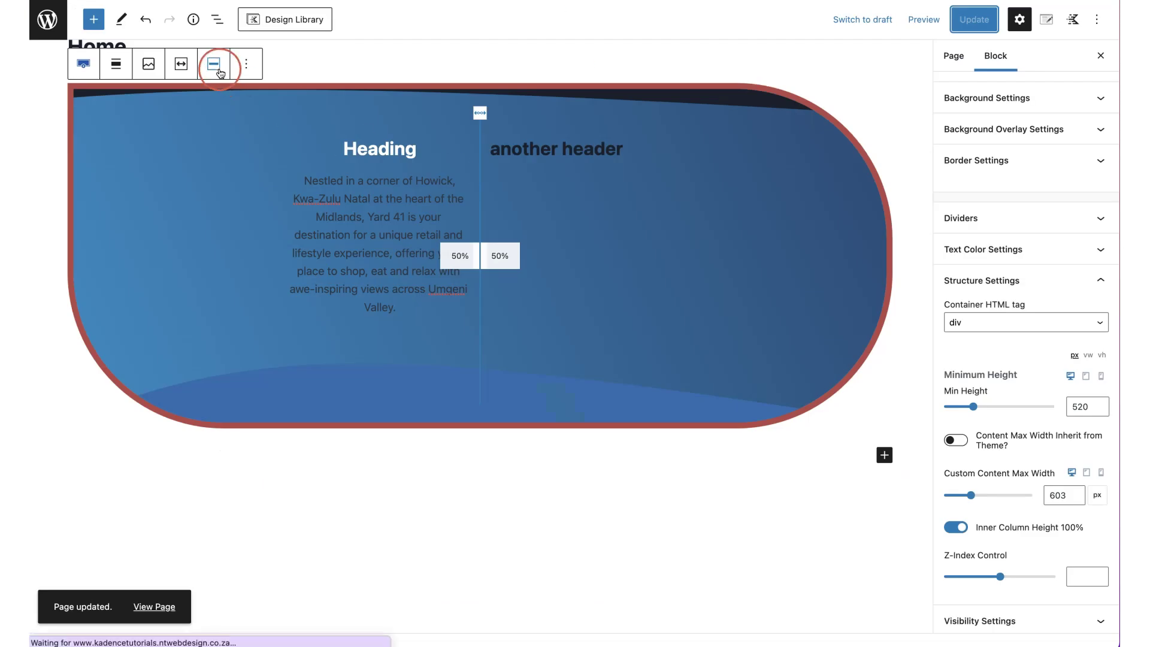
Set the row's vertical alignment to Align Bottom, update the page and check the published result
left_click(213, 63)
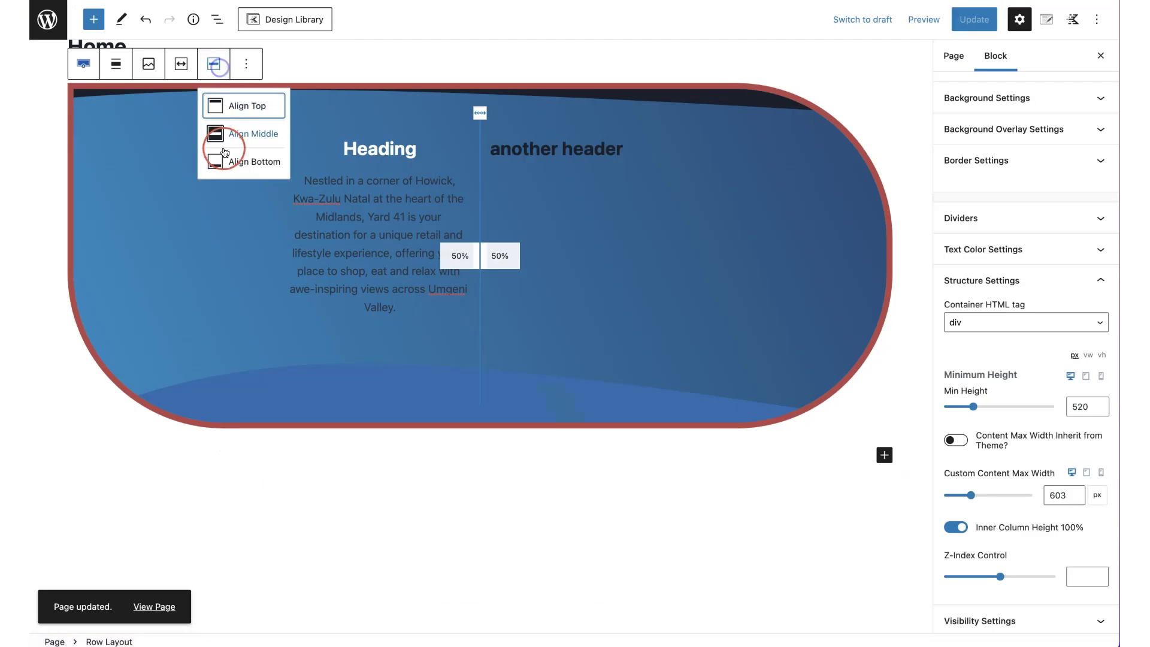
left_click(226, 158)
left_click(988, 19)
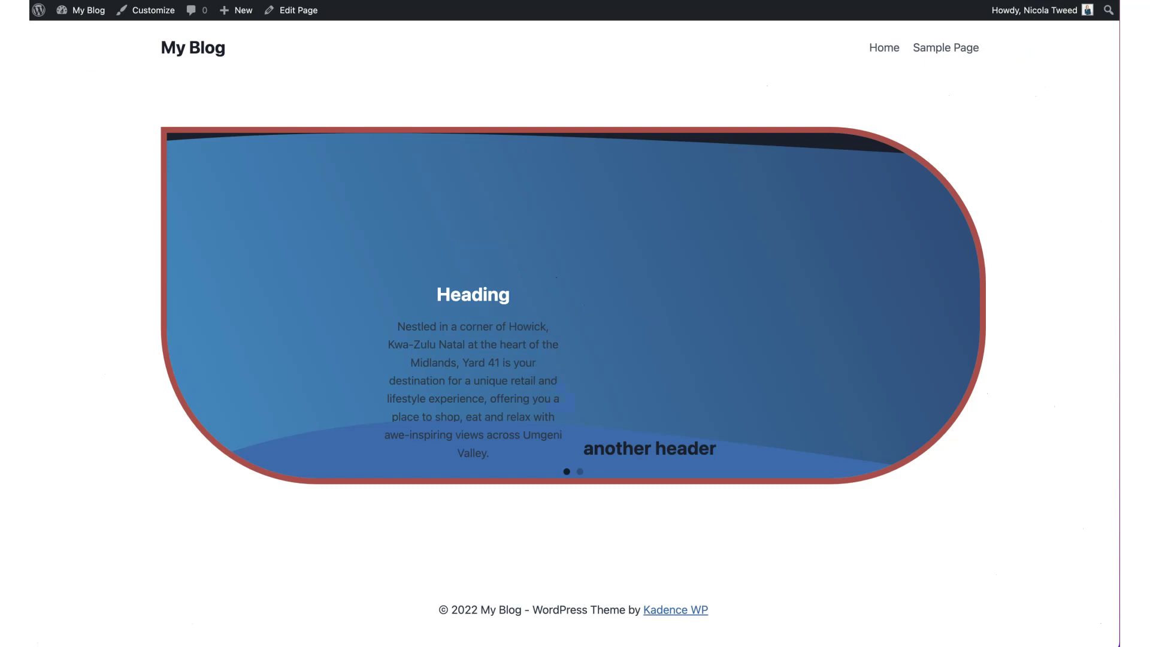
left_click_drag(585, 450, 731, 414)
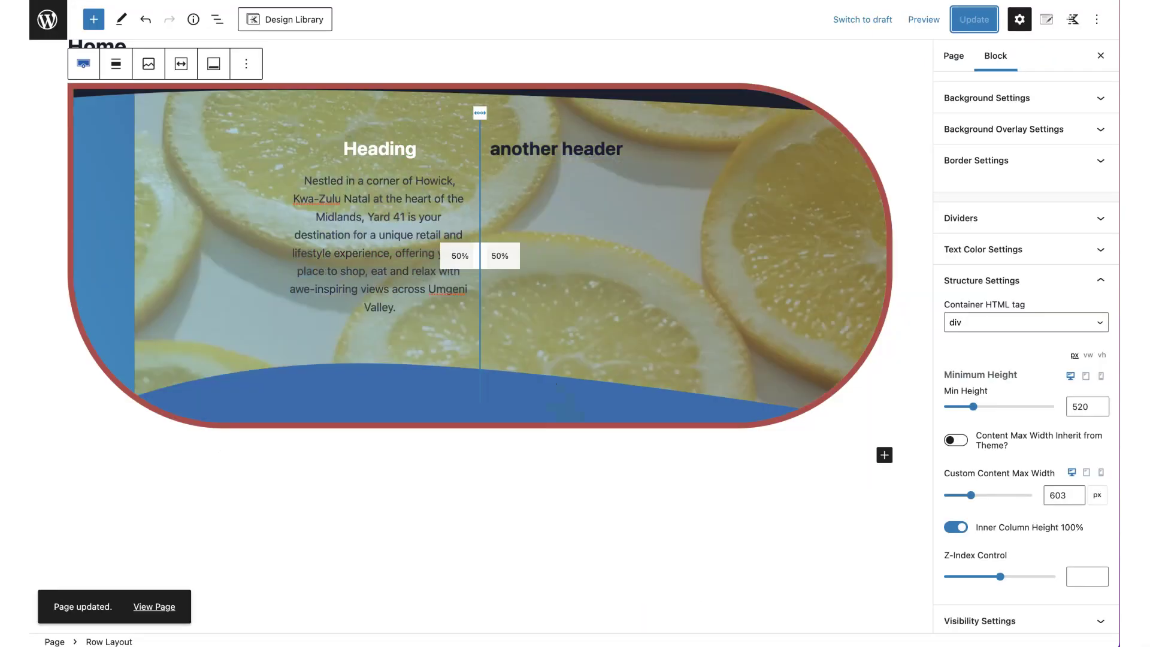
Look at the row's Z-Index Control and close the Structure Settings
left_click(1108, 481)
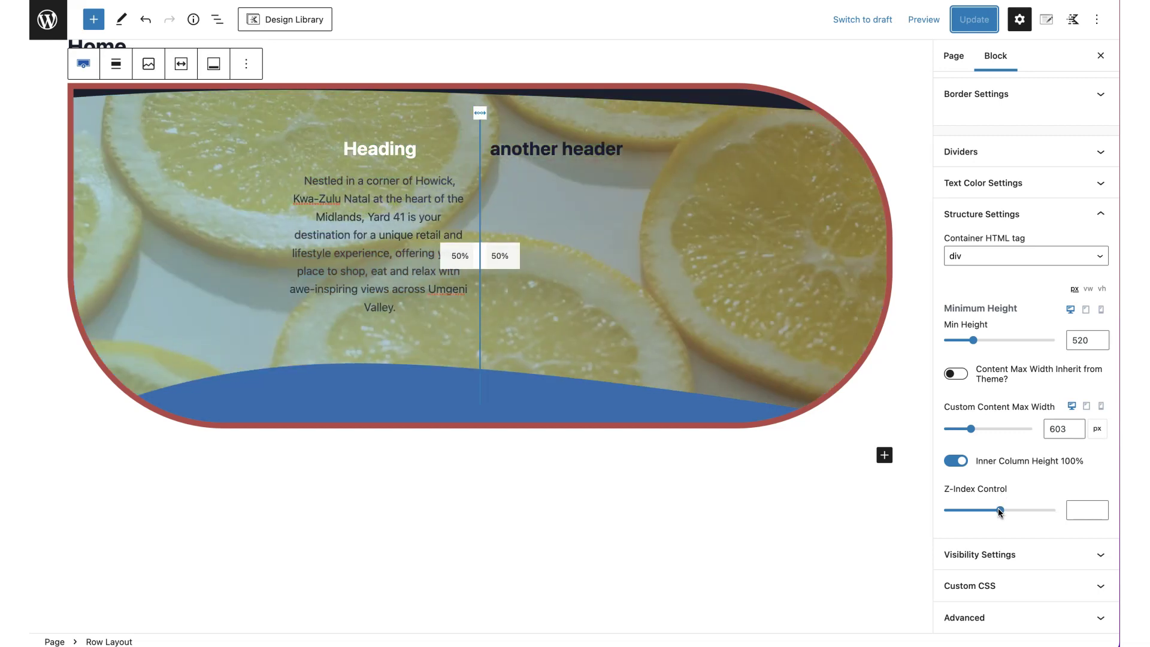
left_click(999, 509)
left_click_drag(1000, 512, 998, 517)
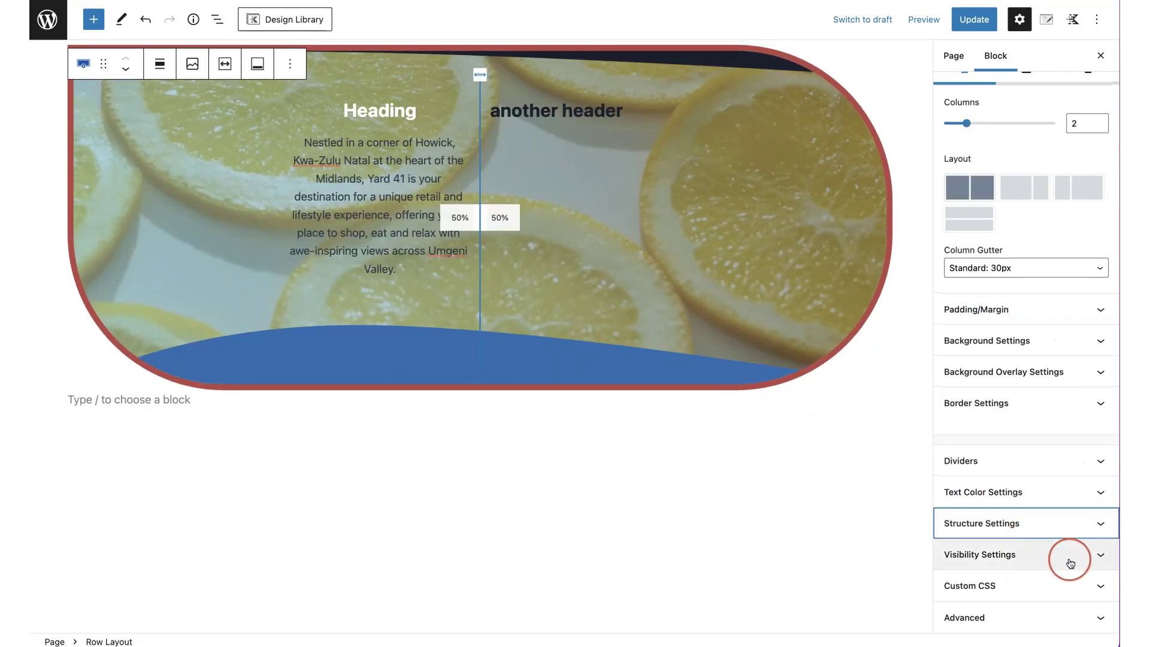
Look through the row's Visibility Settings and its Custom CSS editor
left_click(1070, 563)
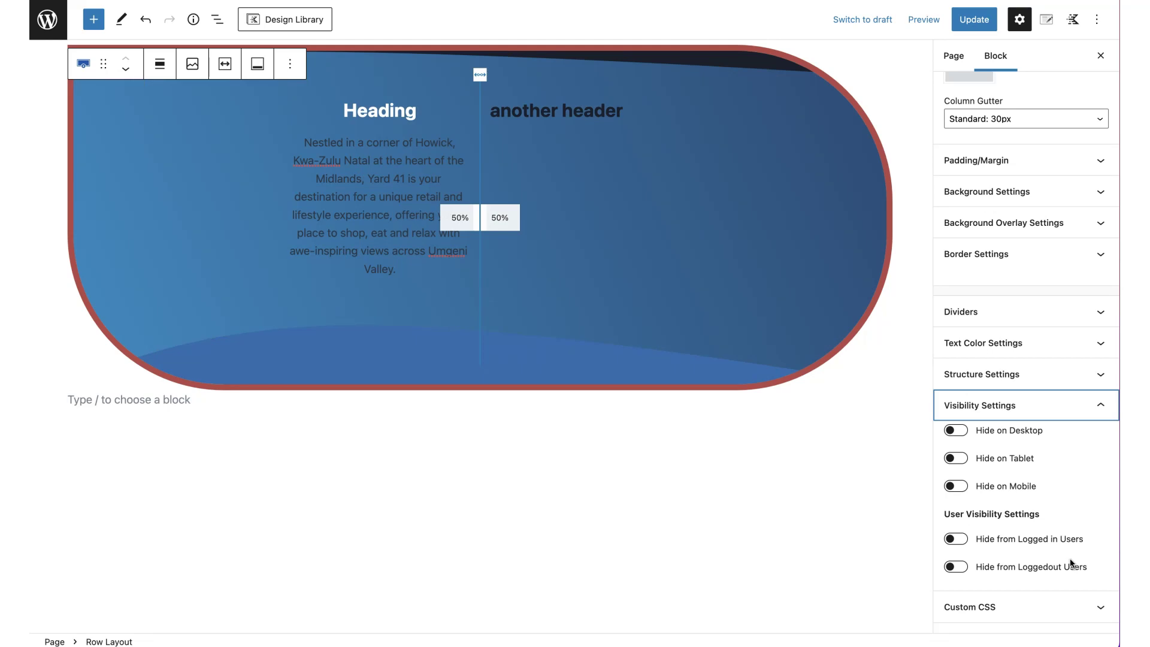
left_click(1096, 414)
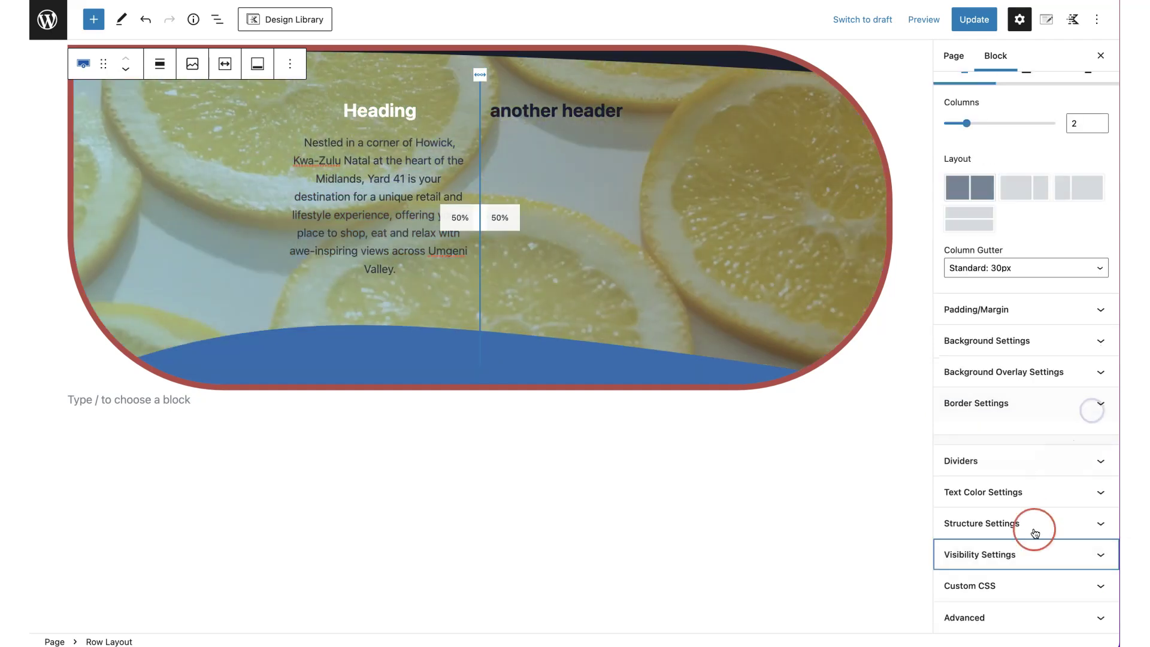
left_click(1093, 592)
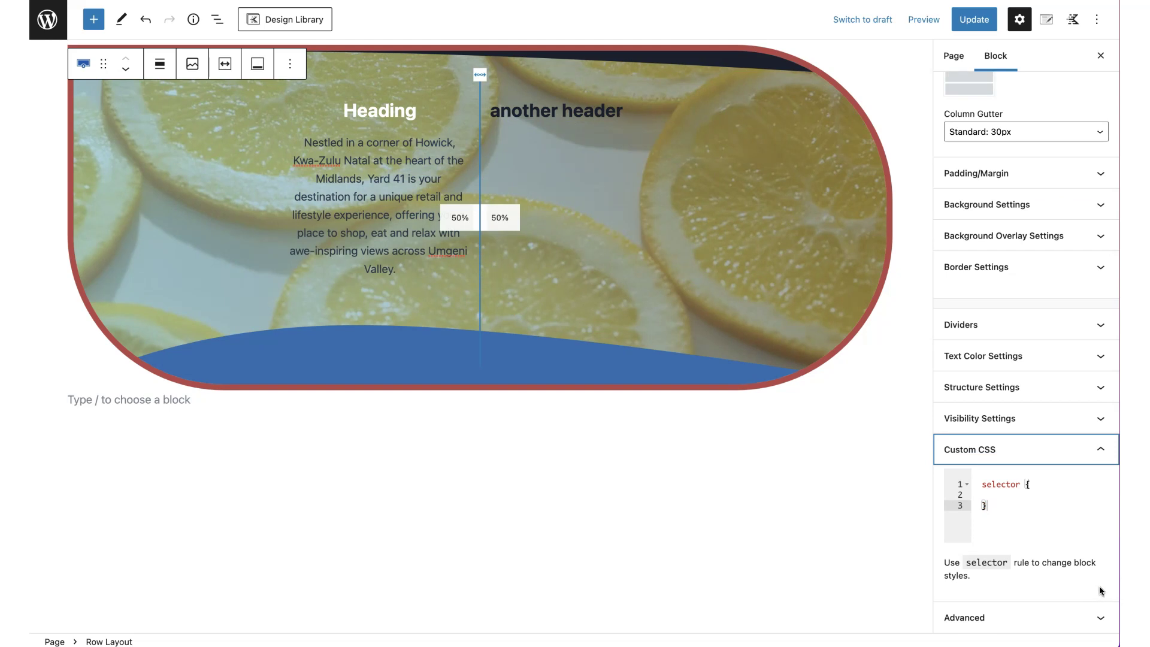
left_click(1066, 569)
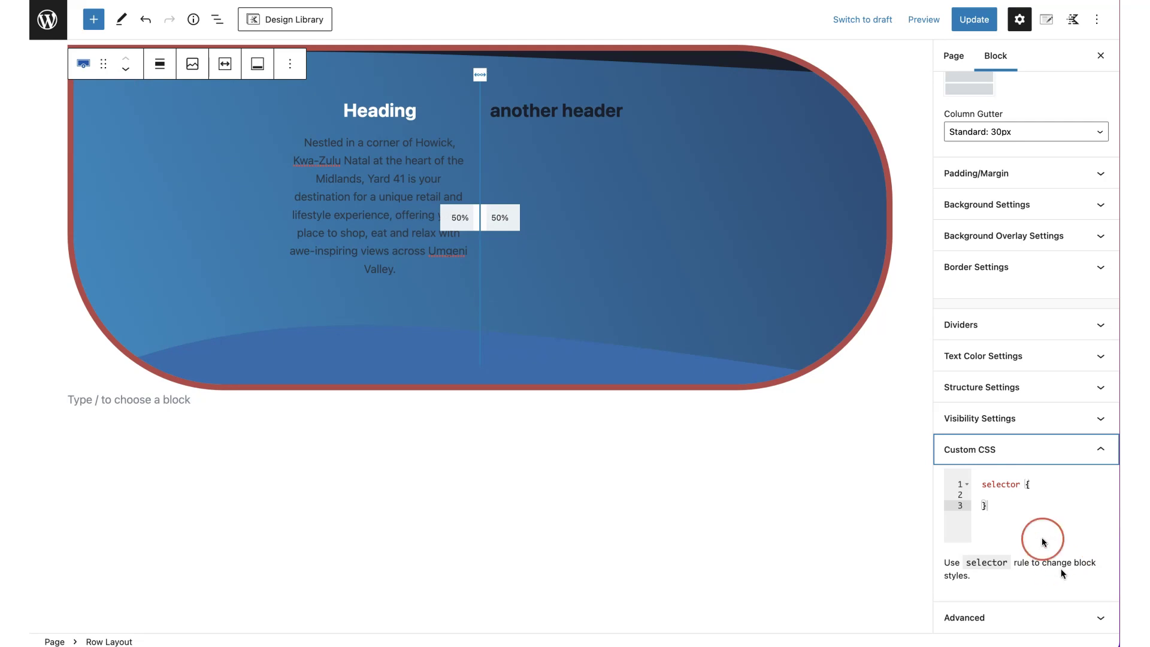
left_click(1027, 498)
left_click(1097, 460)
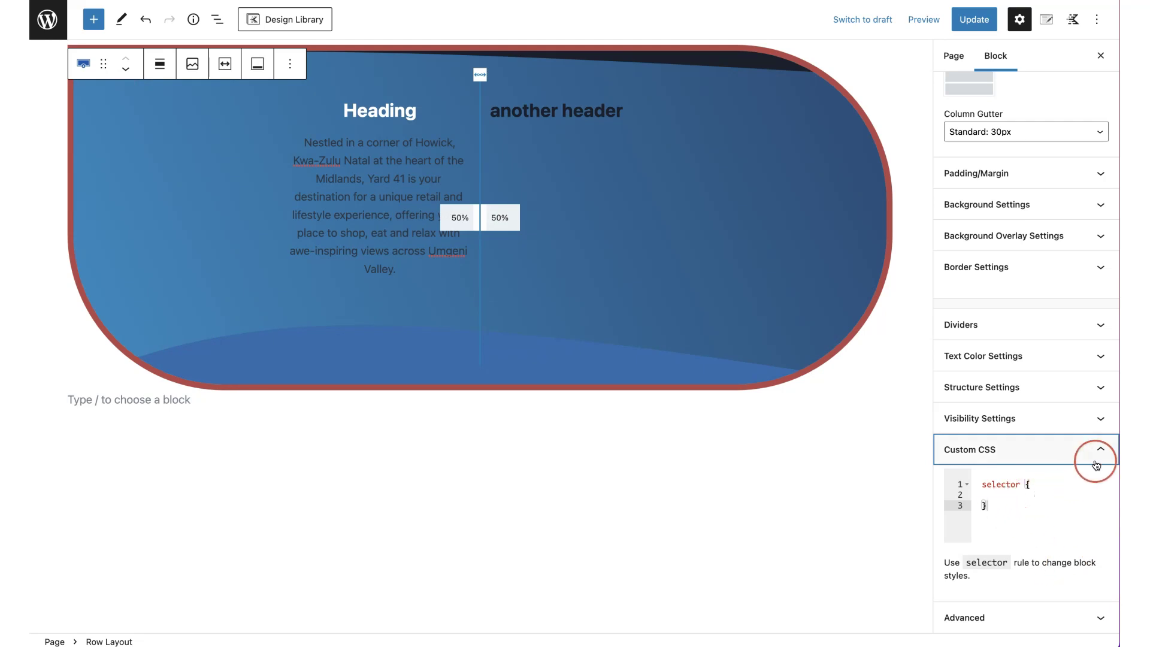
Look at the row's advanced options for HTML anchor and Additional CSS class(es)
left_click(1069, 613)
left_click(984, 444)
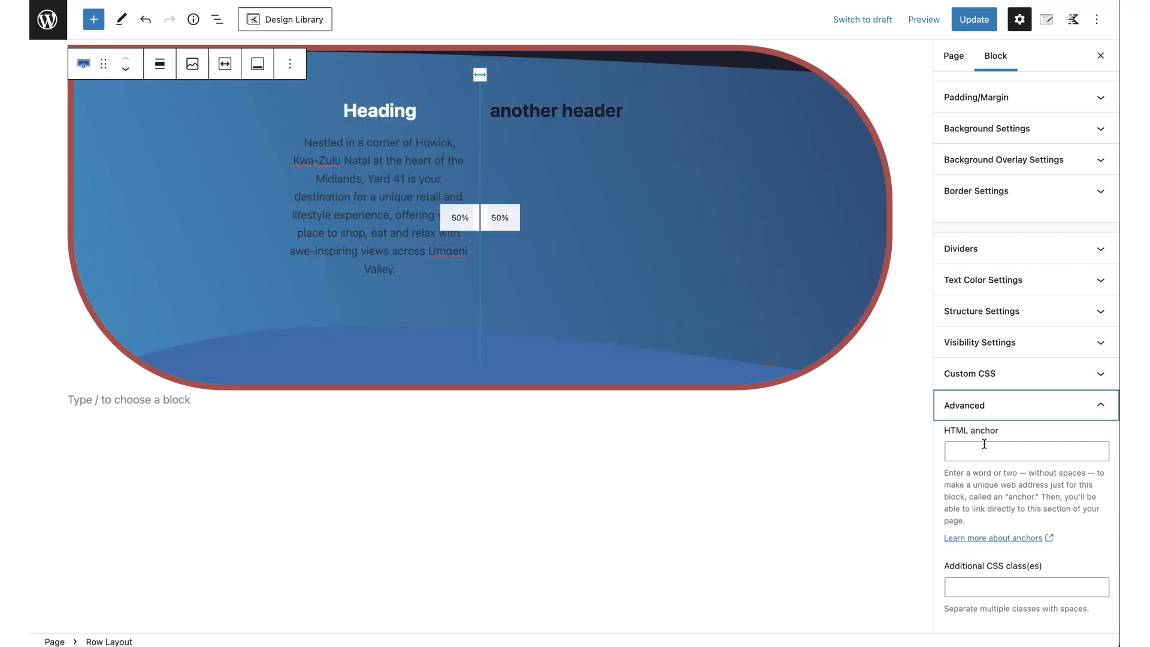
left_click(984, 449)
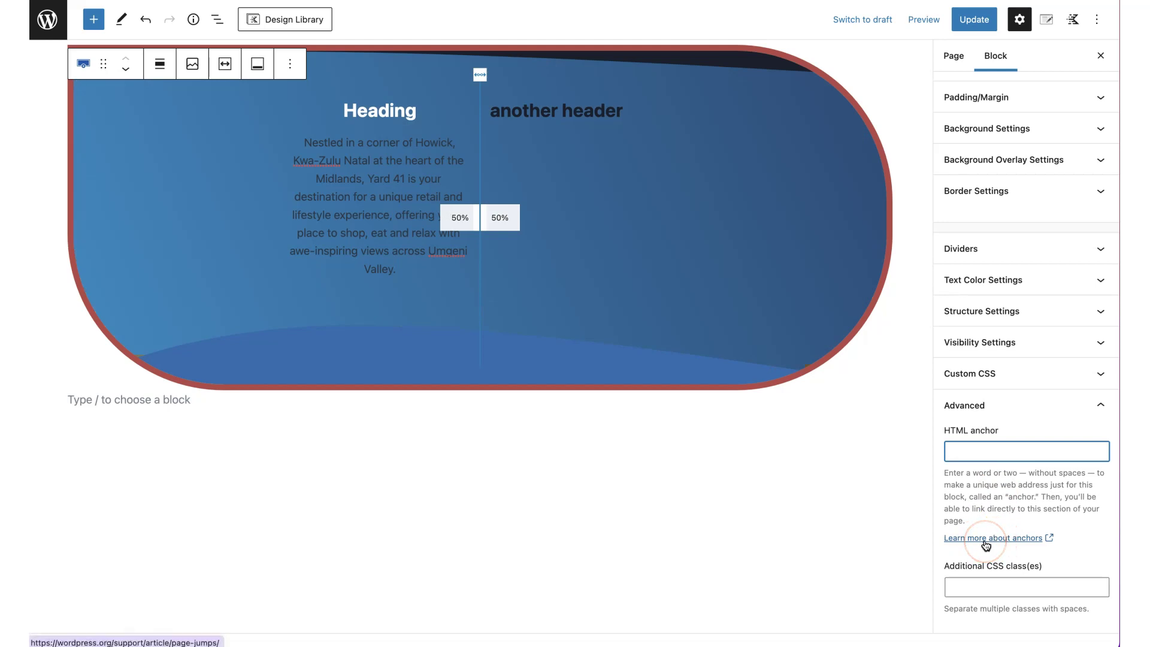
left_click(954, 586)
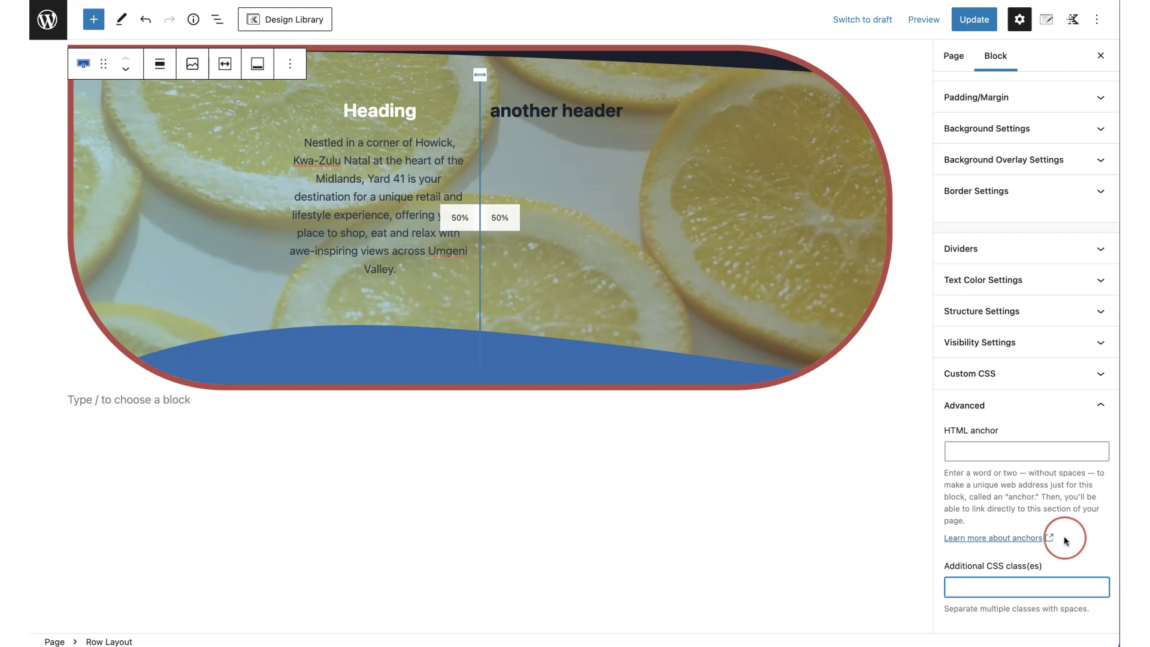
scroll(1007, 440, "up", 5)
left_click(1009, 443)
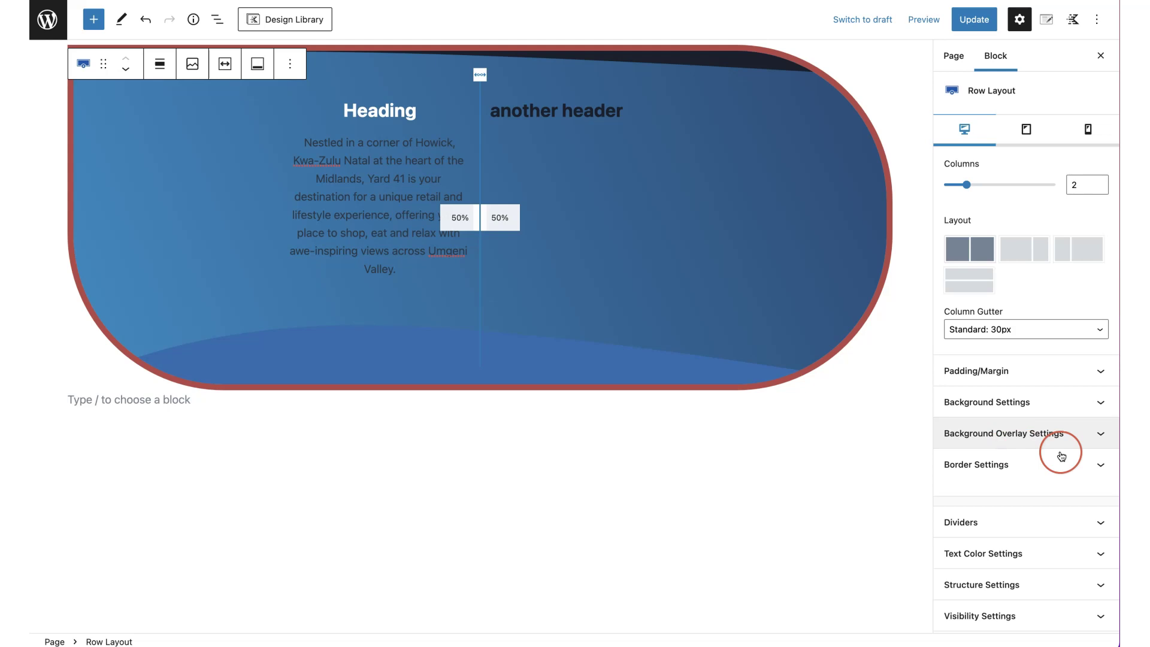
left_click(974, 23)
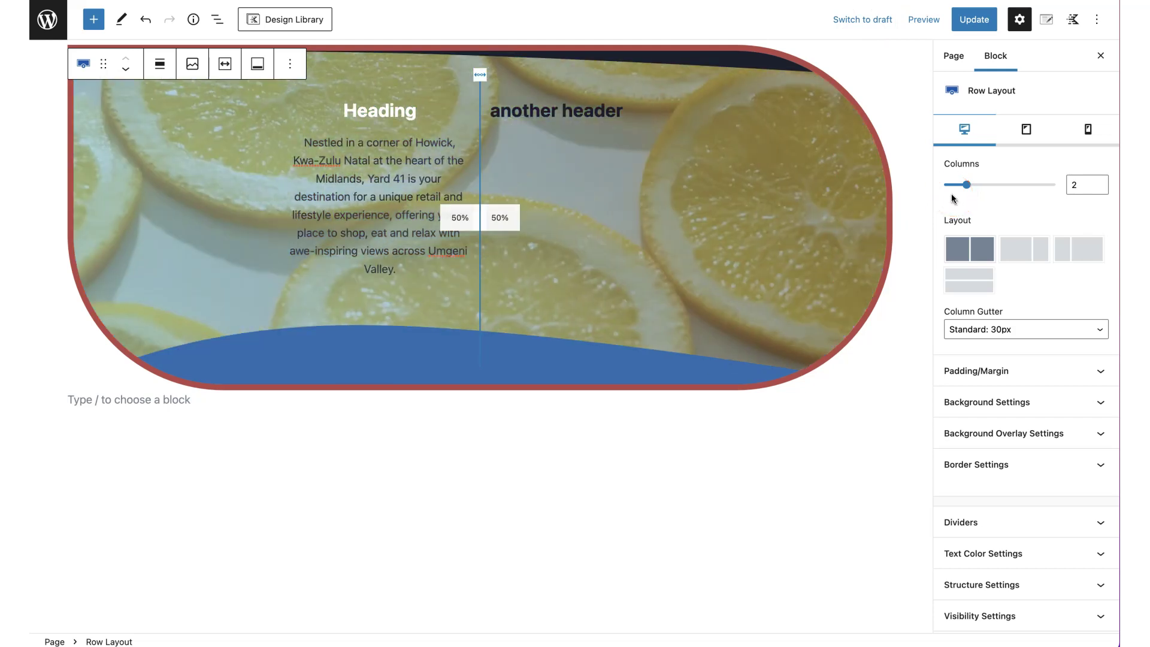
left_click(425, 336)
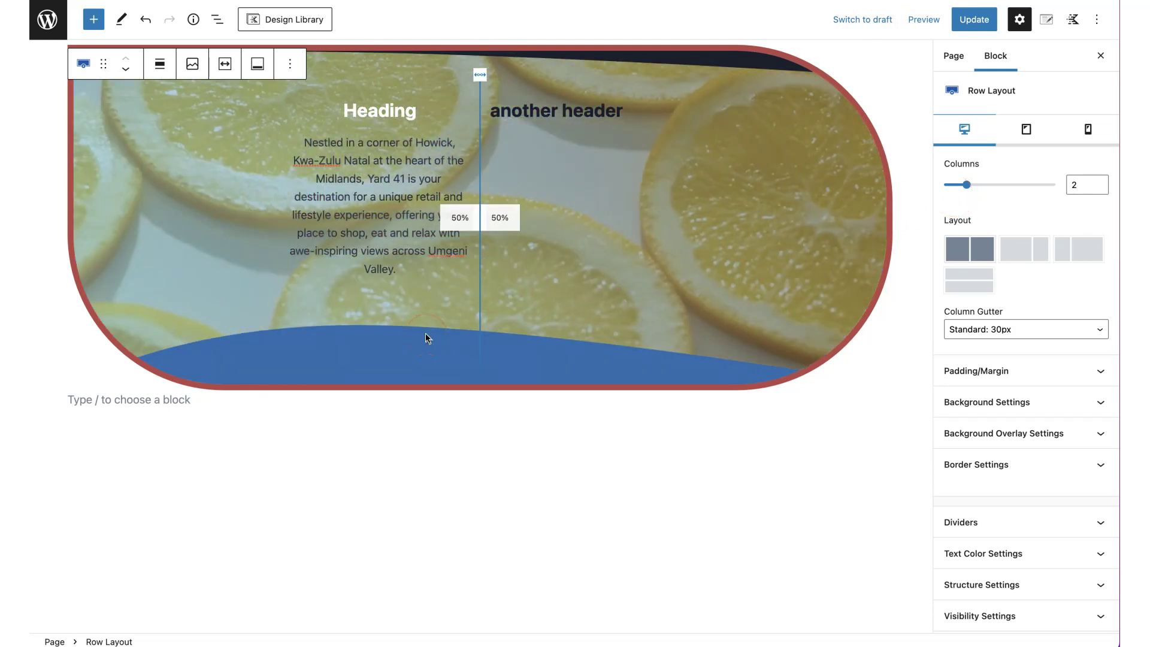